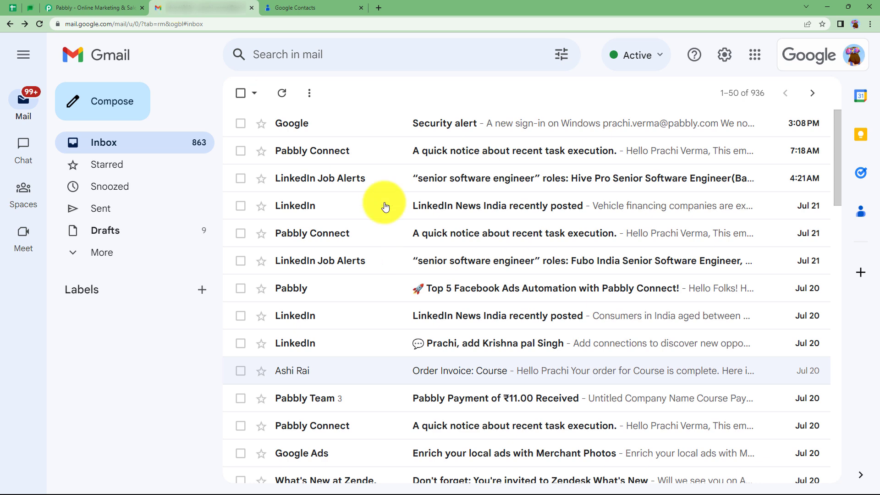
Go to the Pabbly website, sign in to the account and open Pabbly Connect from All Apps
click(102, 6)
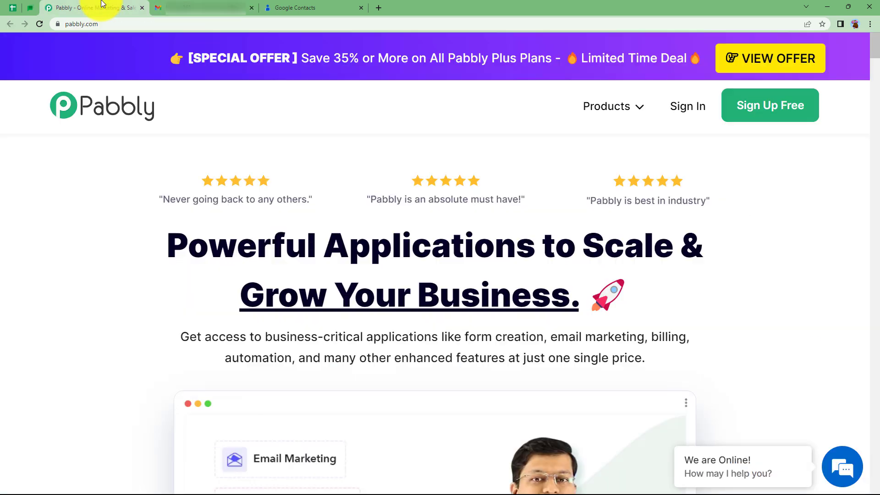
click(678, 110)
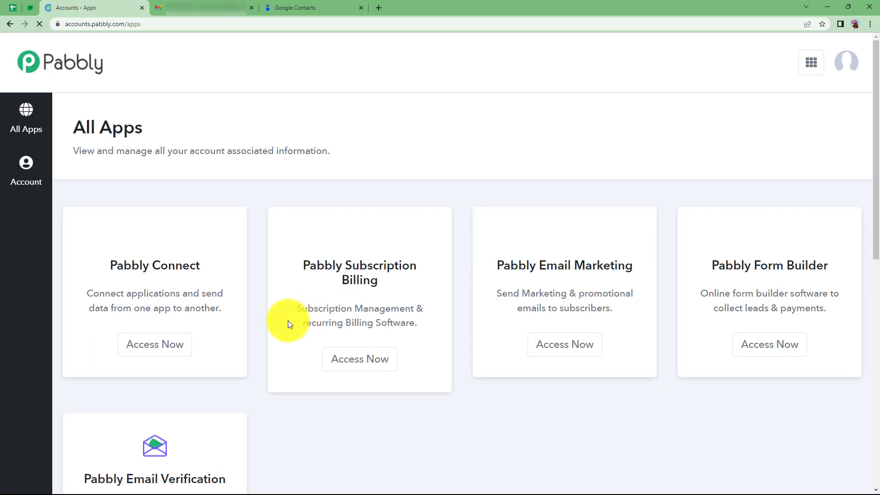
scroll(223, 324, down, 4)
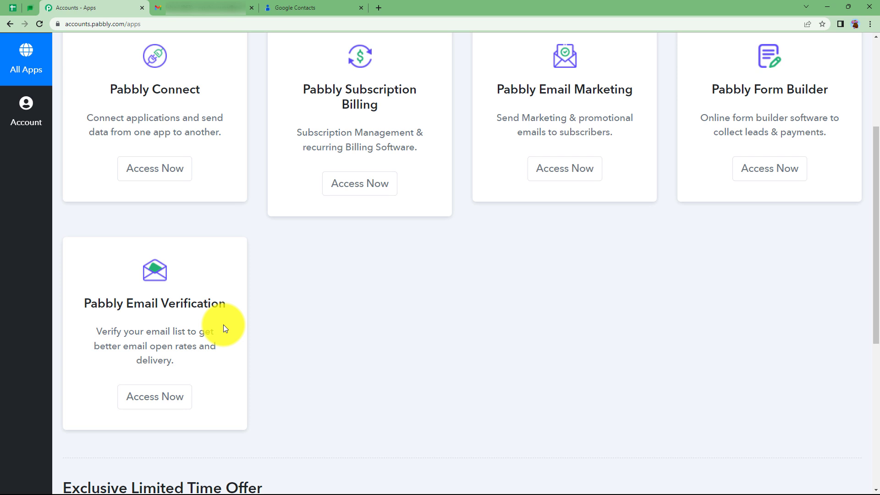
scroll(224, 328, up, 4)
drag(109, 273, 202, 274)
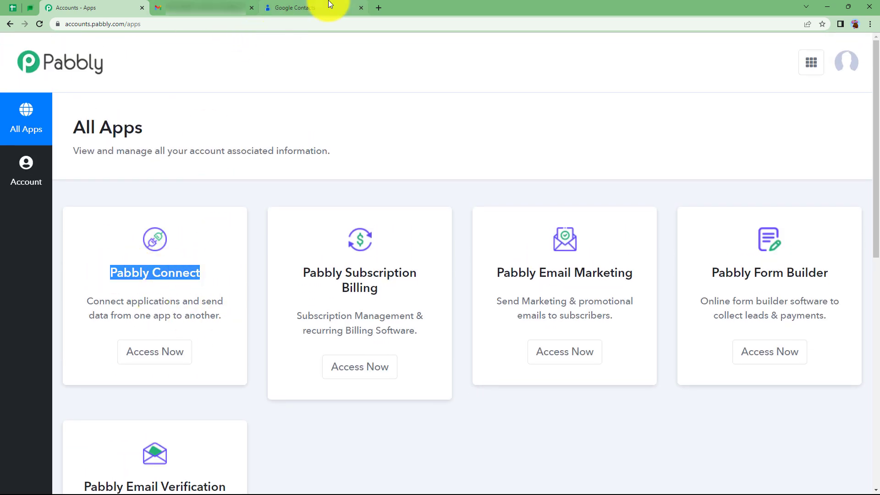
click(169, 348)
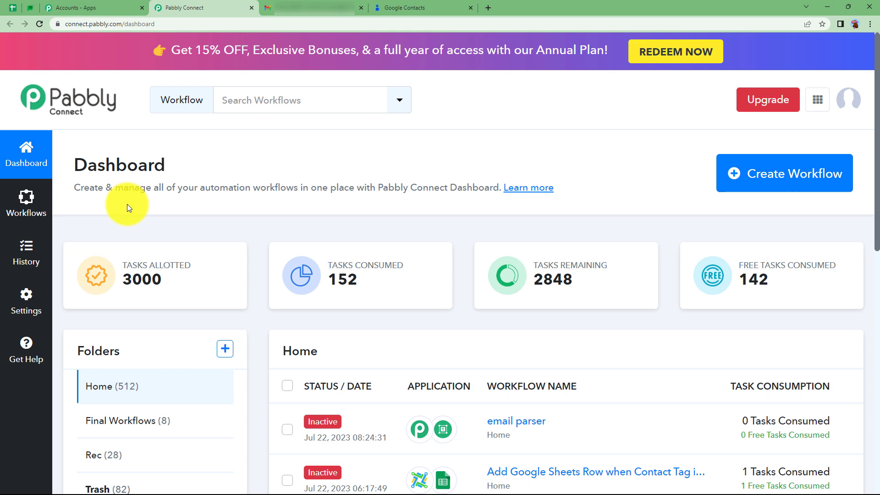
Create a workflow named "Create Google Contacts from Emails"
click(758, 177)
click(455, 264)
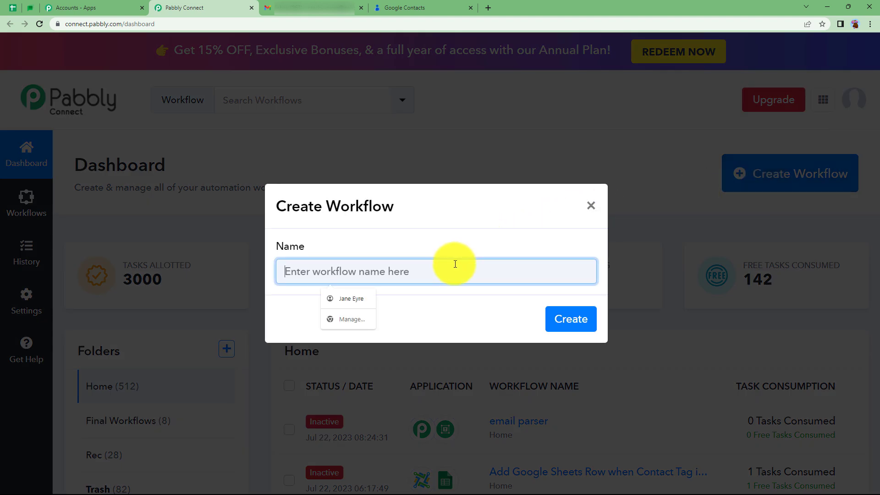
text(Crea)
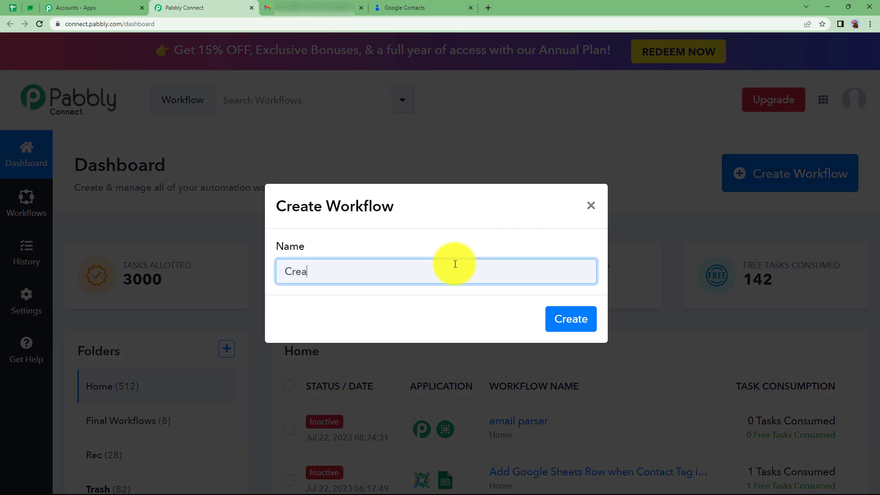
text(te Google Contact  from Emails)
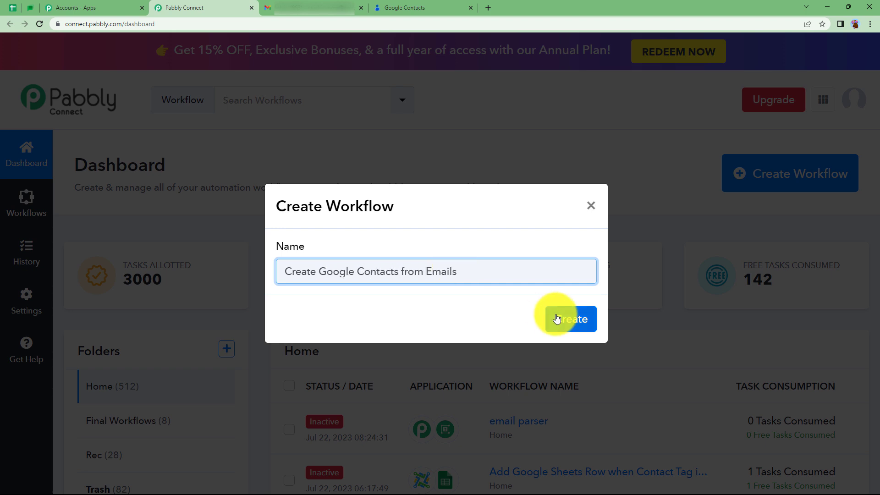
click(557, 318)
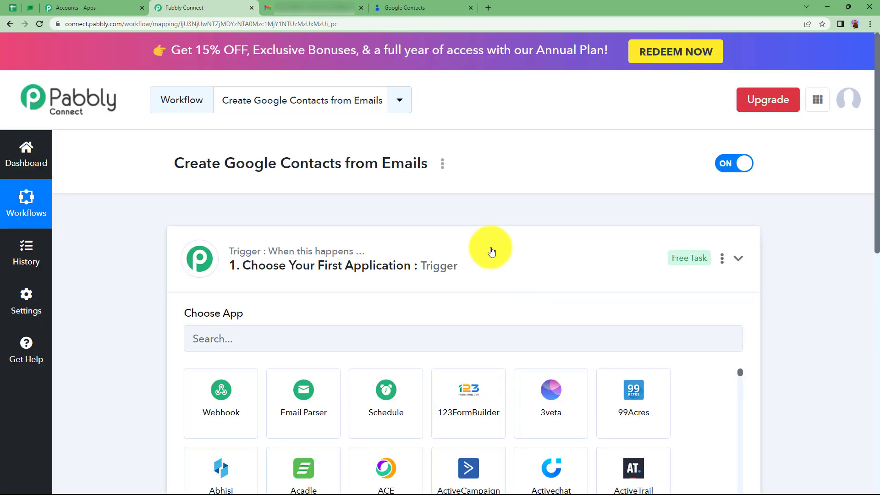
Review the existing Google Contacts list and the new workflow's empty trigger and action sections
click(492, 251)
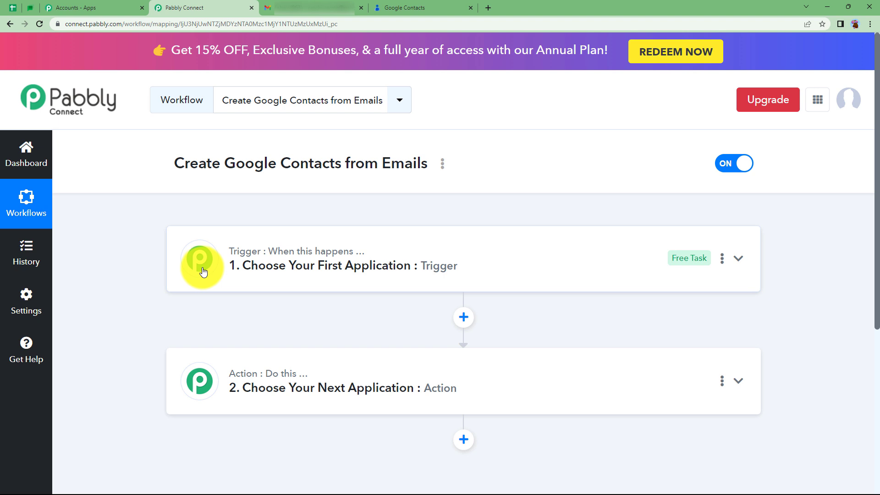
click(424, 8)
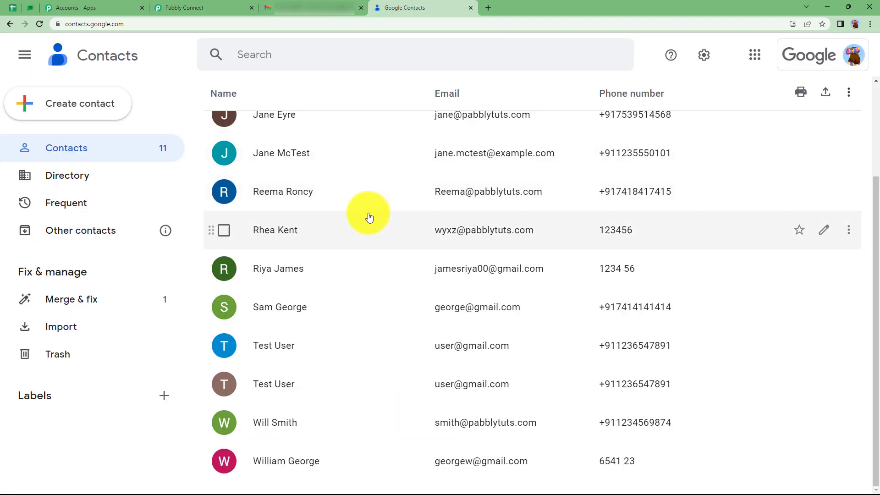
click(217, 7)
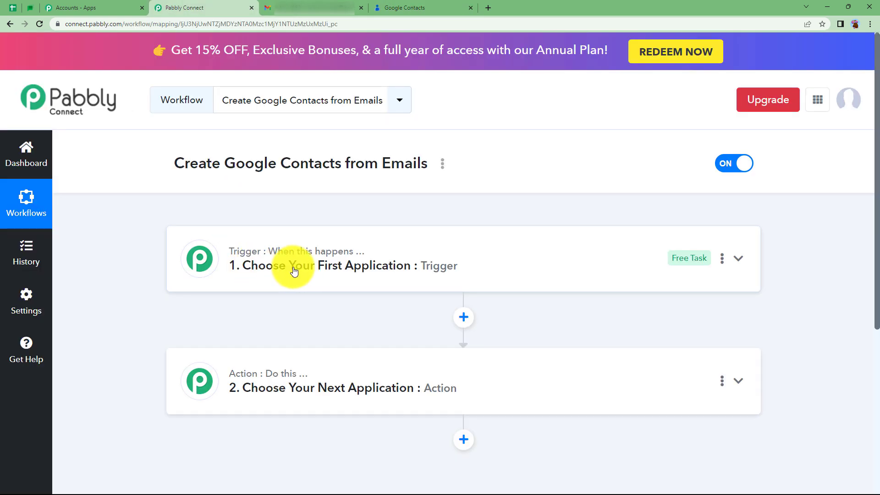
mouse_move(256, 374)
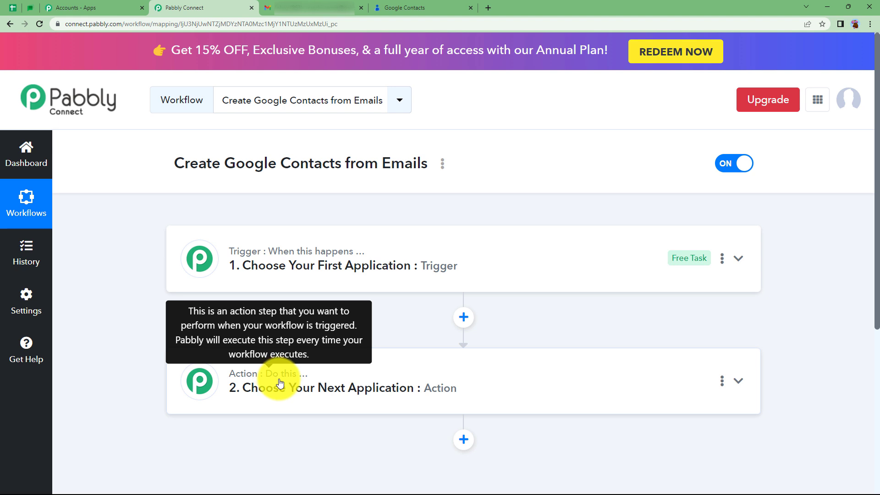
click(282, 263)
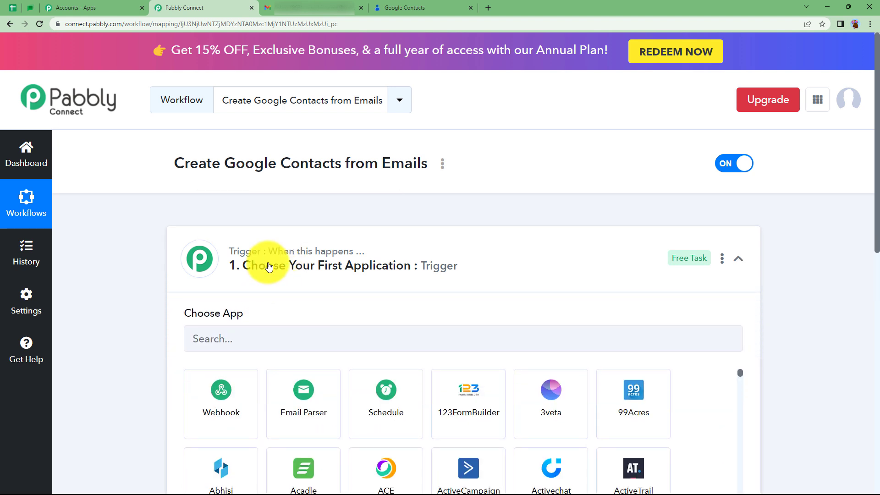
click(265, 262)
click(243, 390)
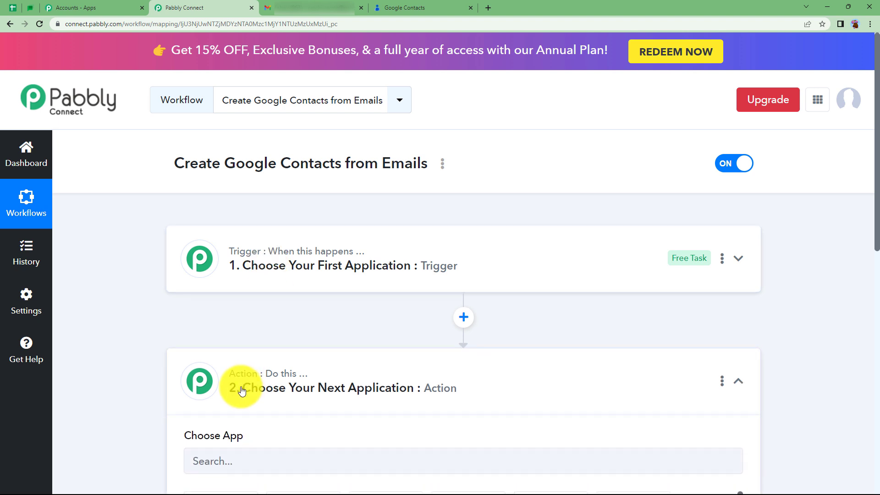
click(250, 390)
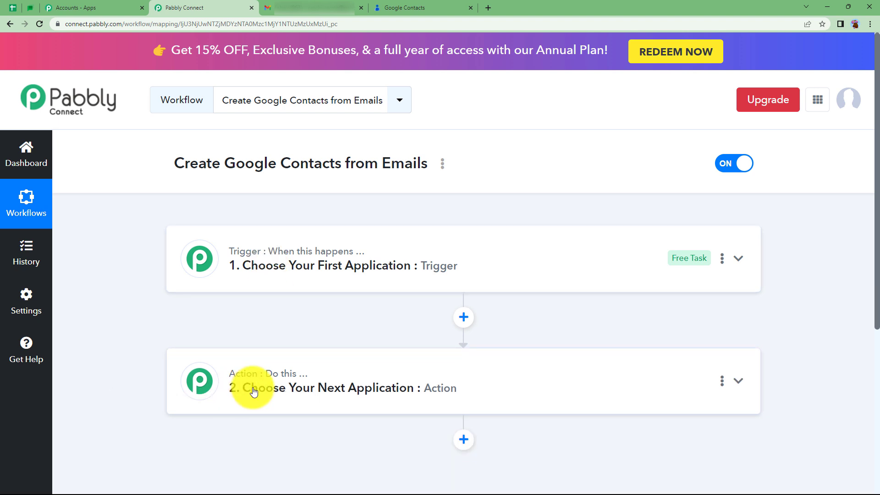
Set Email Parser by Pabbly as the trigger app, copy its generated email address and start capturing a response
click(267, 275)
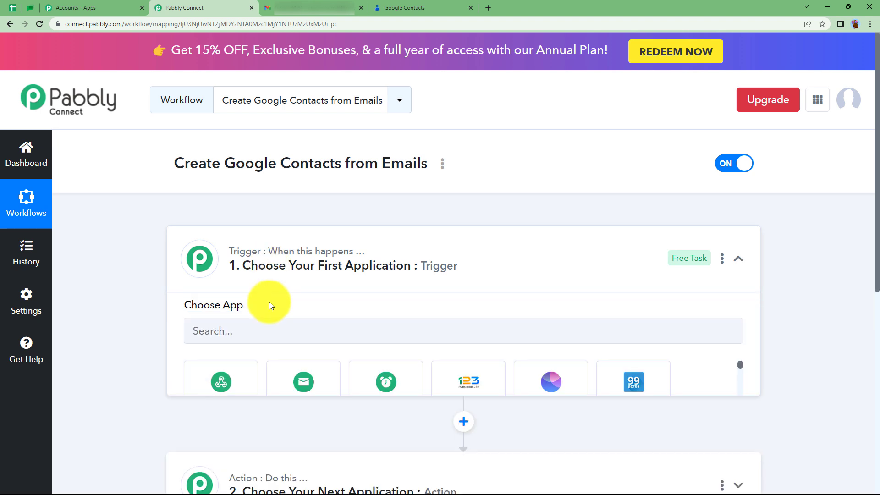
click(288, 406)
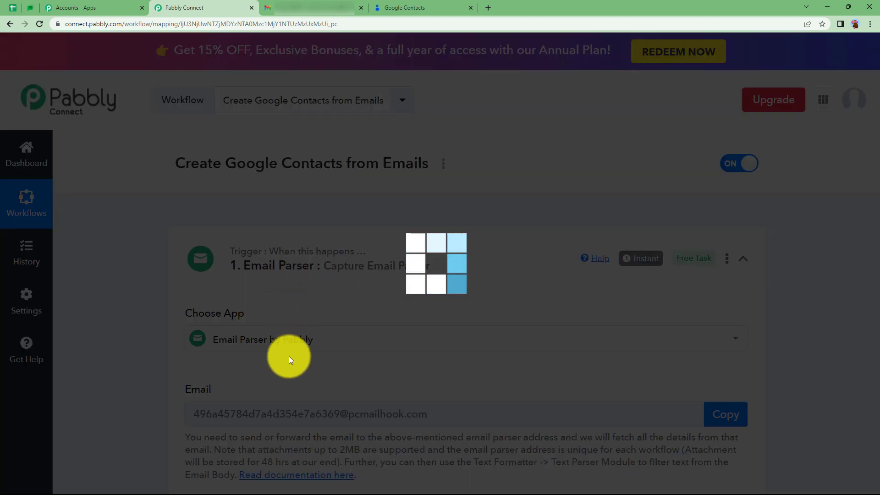
scroll(162, 370, down, 3)
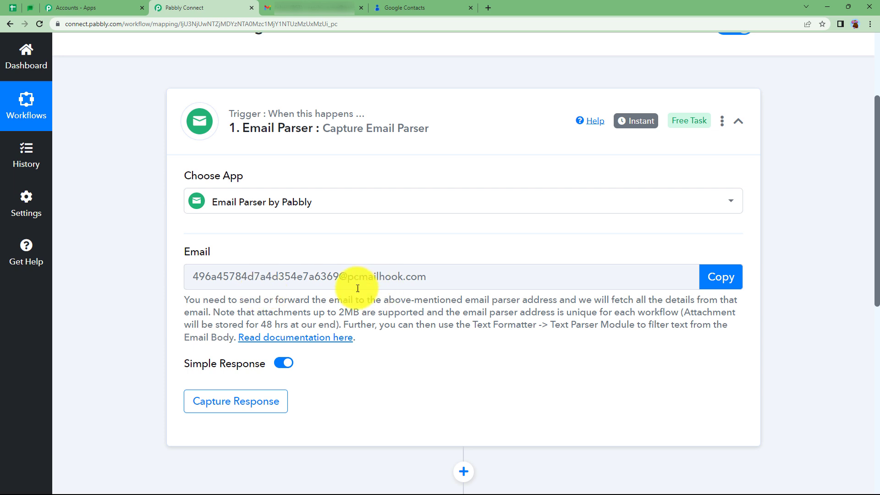
scroll(336, 306, down, 2)
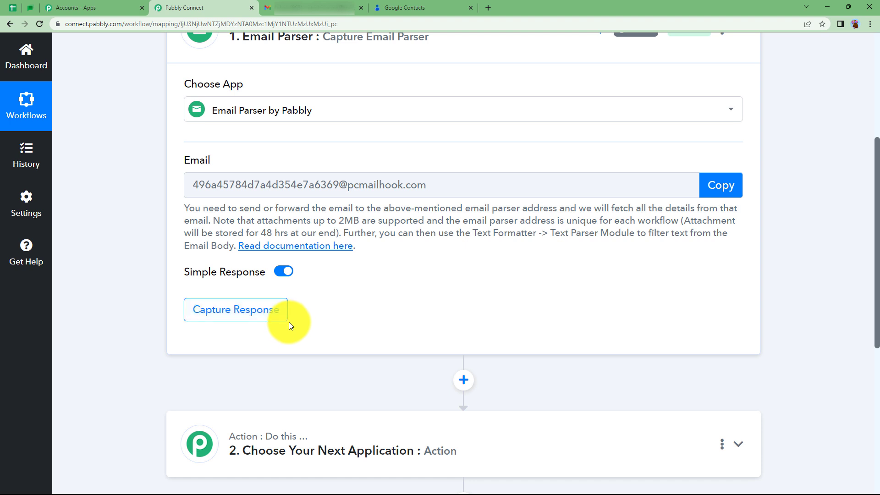
click(724, 184)
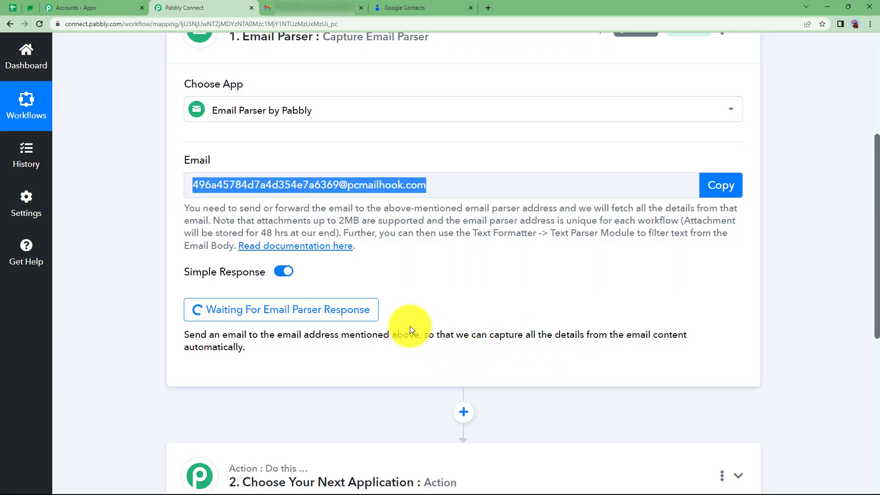
Switch to Gmail, open its Forwarding and POP/IMAP settings and remove the existing forwarding address
click(315, 6)
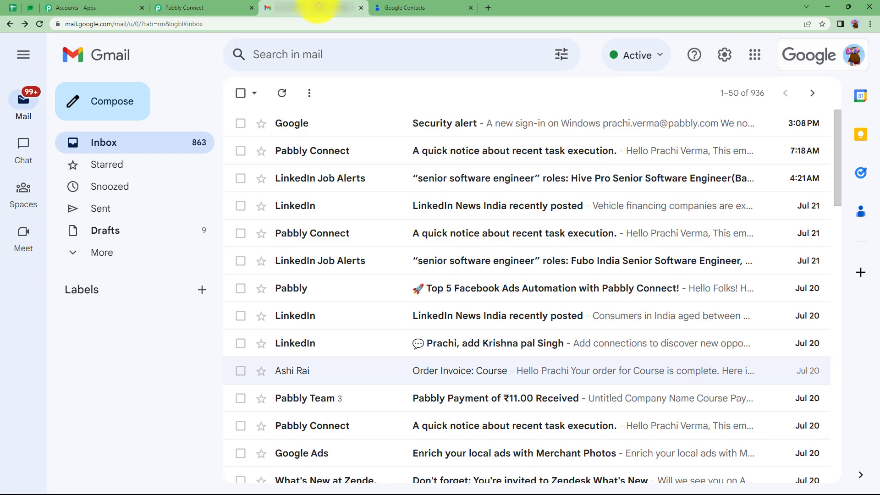
click(725, 55)
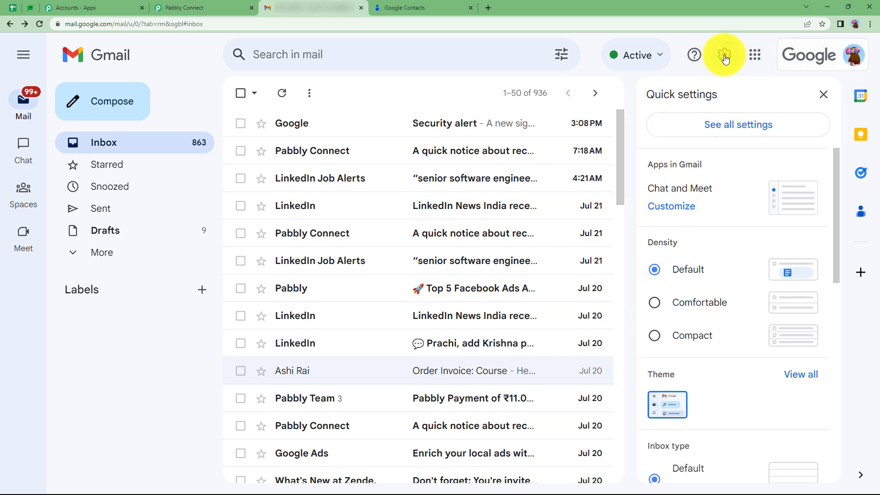
click(721, 126)
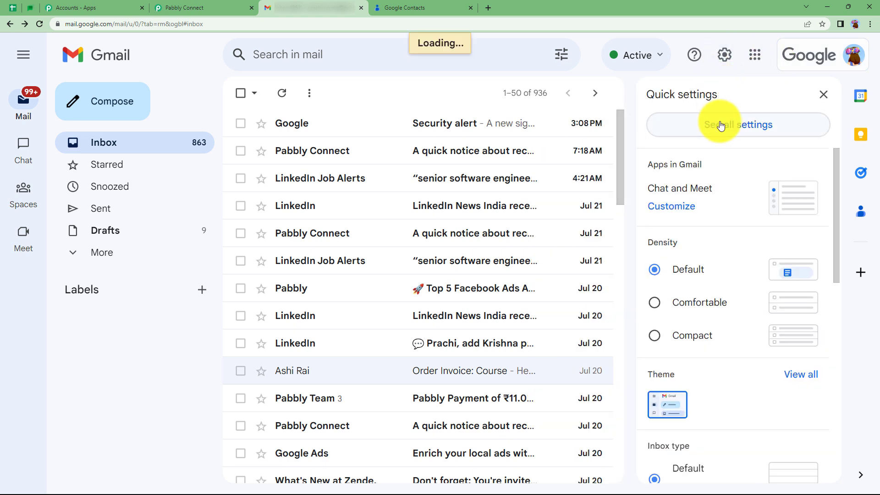
click(588, 124)
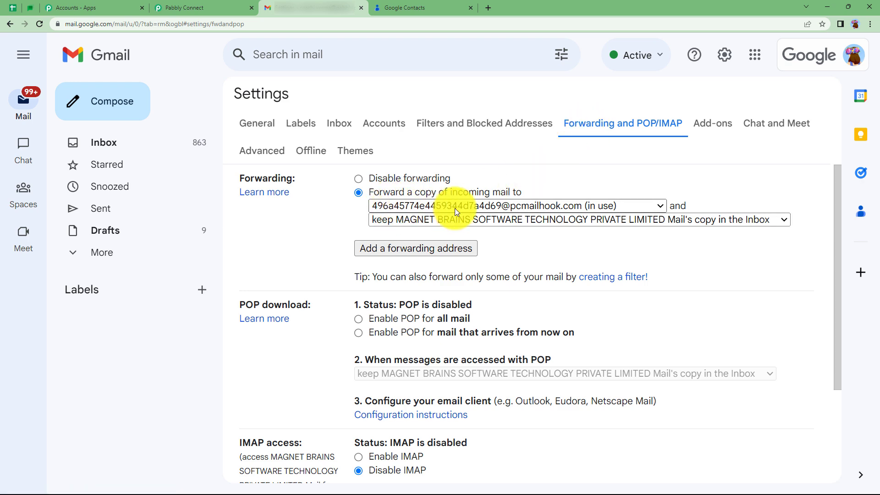
click(494, 204)
click(458, 252)
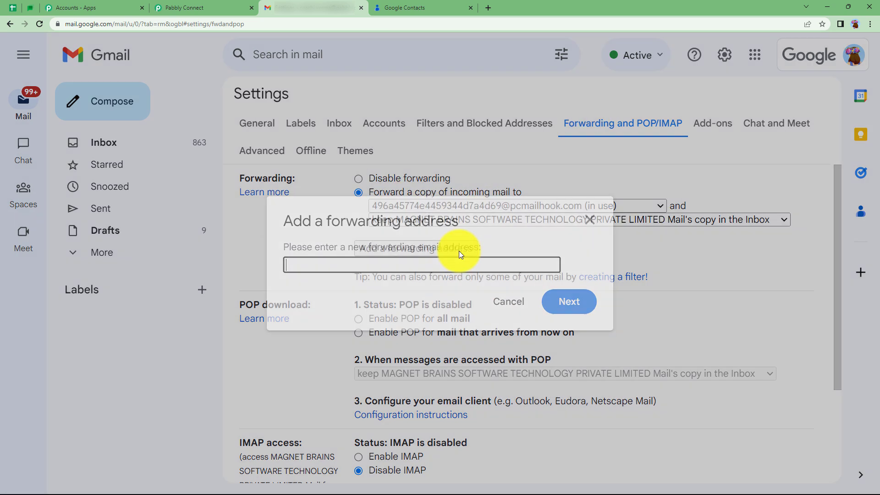
click(590, 220)
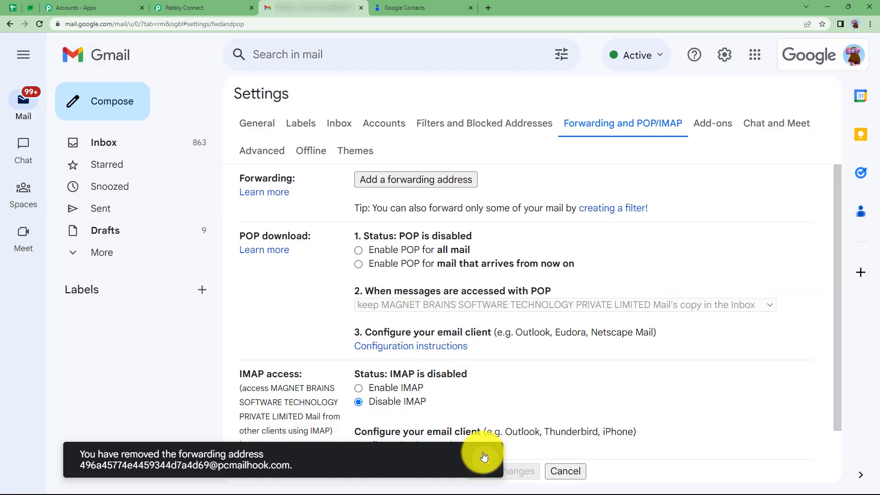
Add the copied Email Parser address as a new Gmail forwarding address and confirm sending the verification request
click(446, 182)
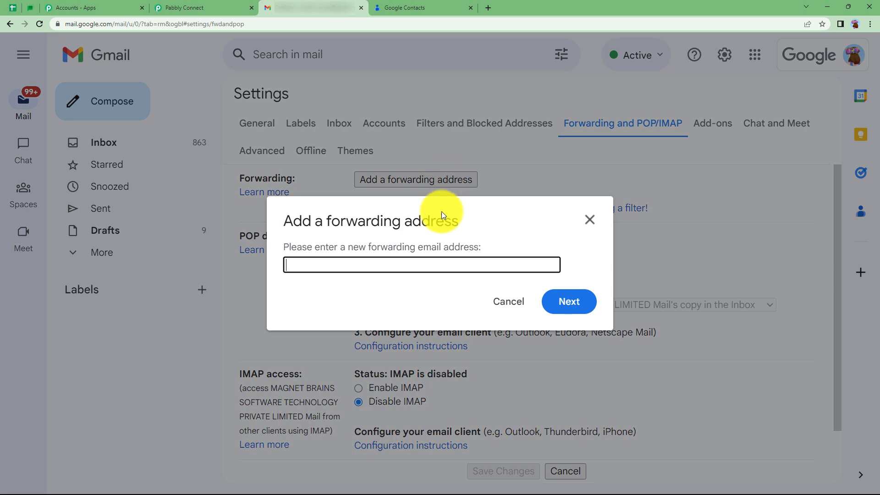
key(ctrl+v)
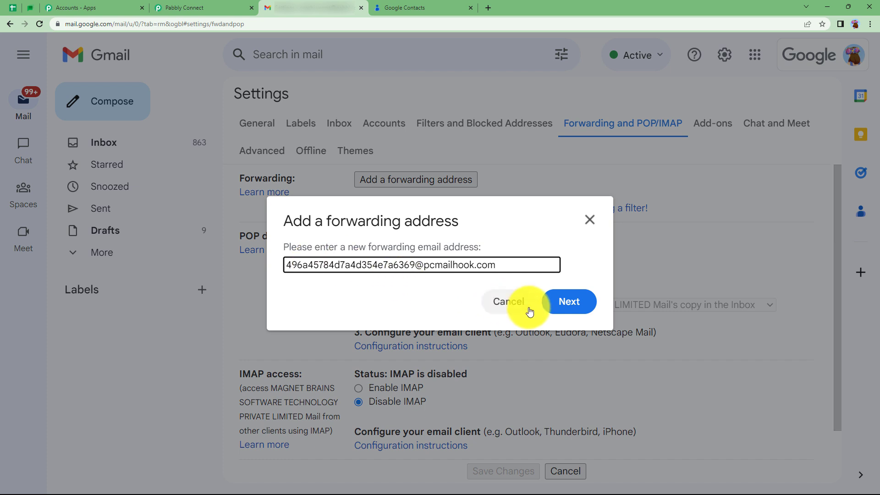
click(564, 301)
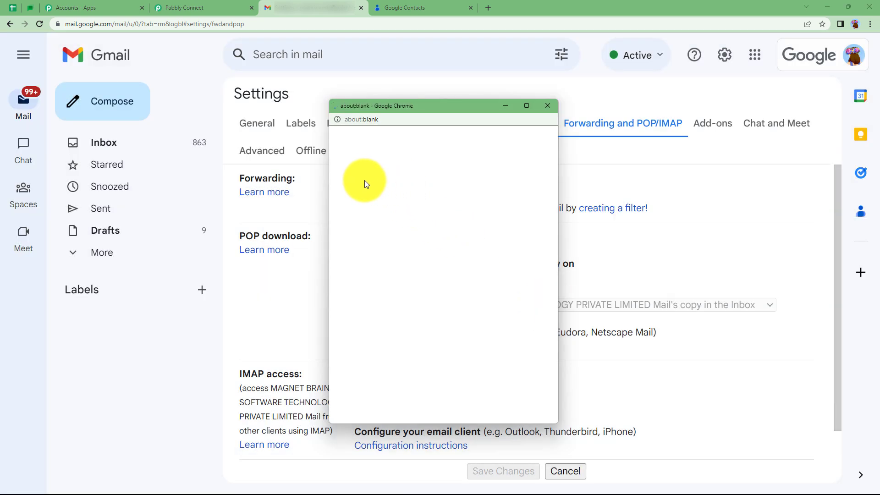
click(362, 173)
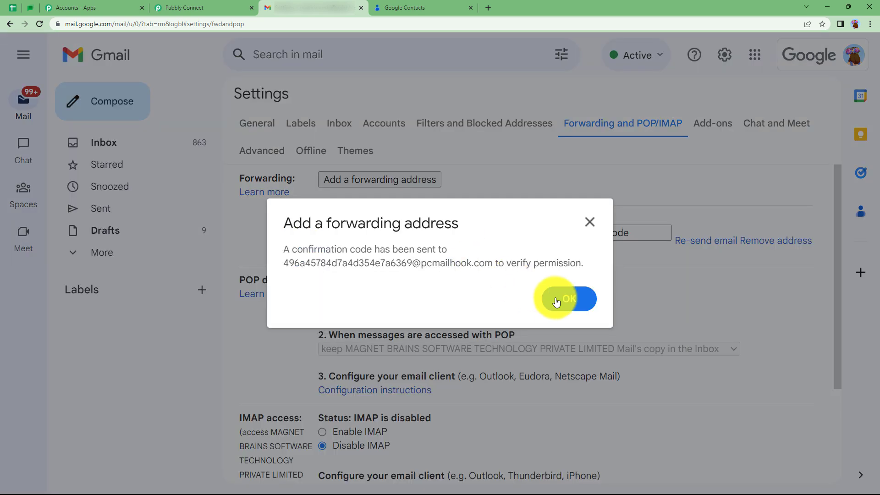
click(573, 301)
Dismiss the forwarding notice, switch to Pabbly Connect and copy the confirmation code from the captured response's Body Text
click(592, 235)
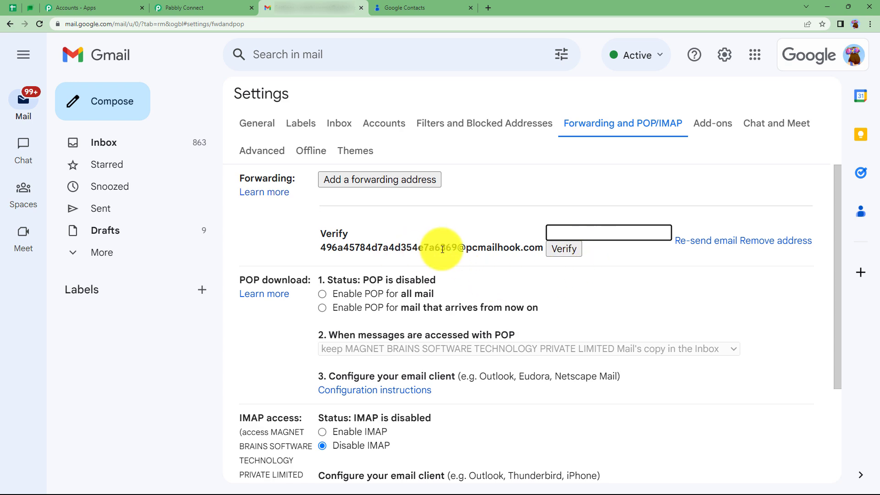
click(220, 8)
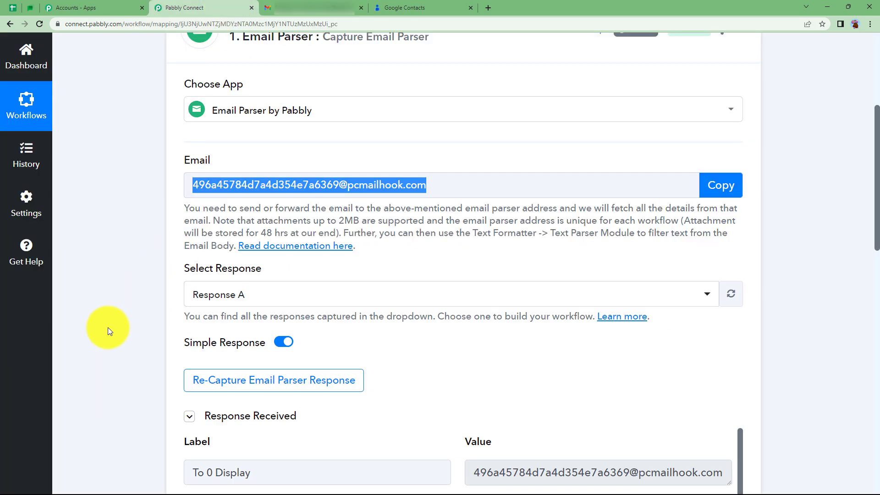
scroll(108, 327, down, 5)
scroll(419, 348, down, 15)
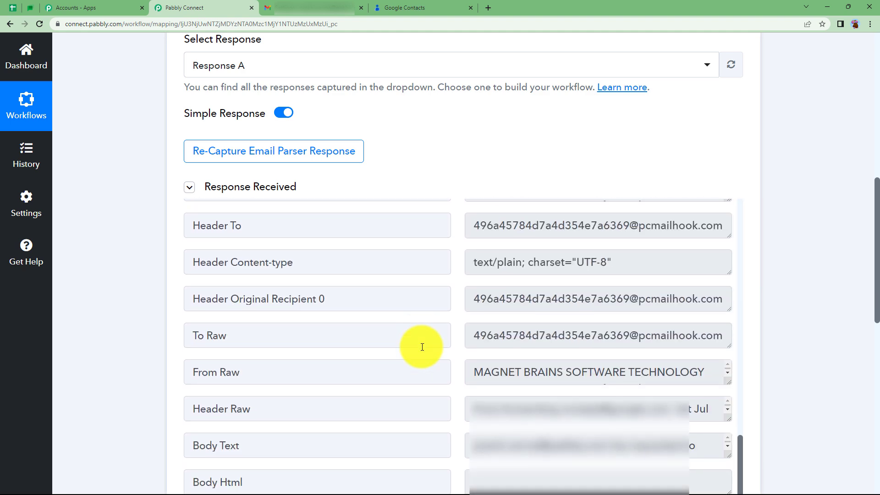
scroll(642, 405, down, 5)
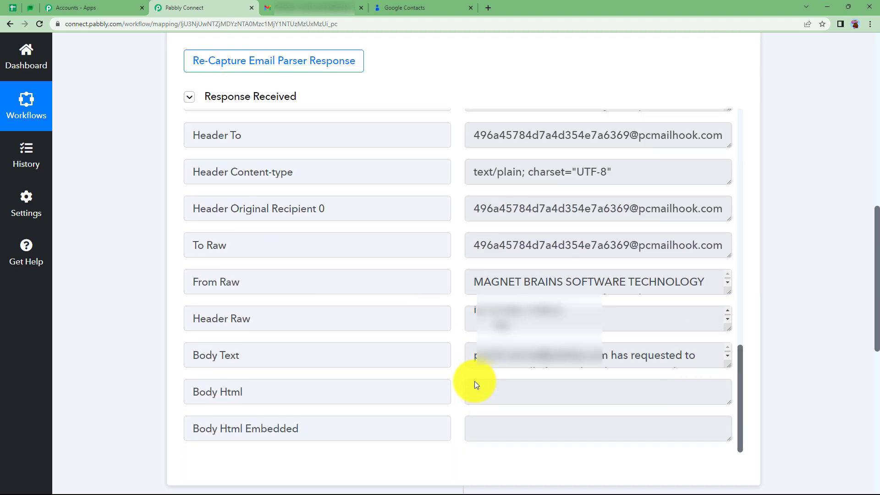
scroll(475, 382, down, 1)
drag(730, 318, 724, 415)
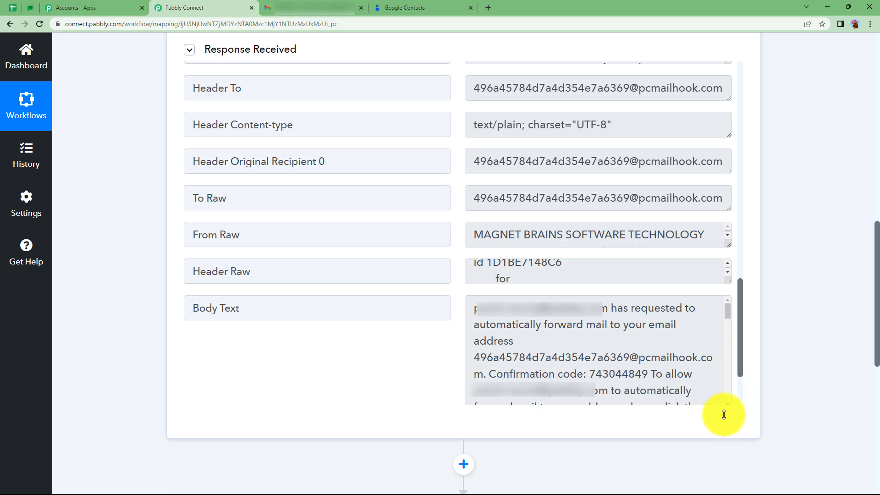
drag(590, 374, 647, 375)
Switch to Gmail, paste the confirmation code for the new forwarding address and verify it
click(330, 7)
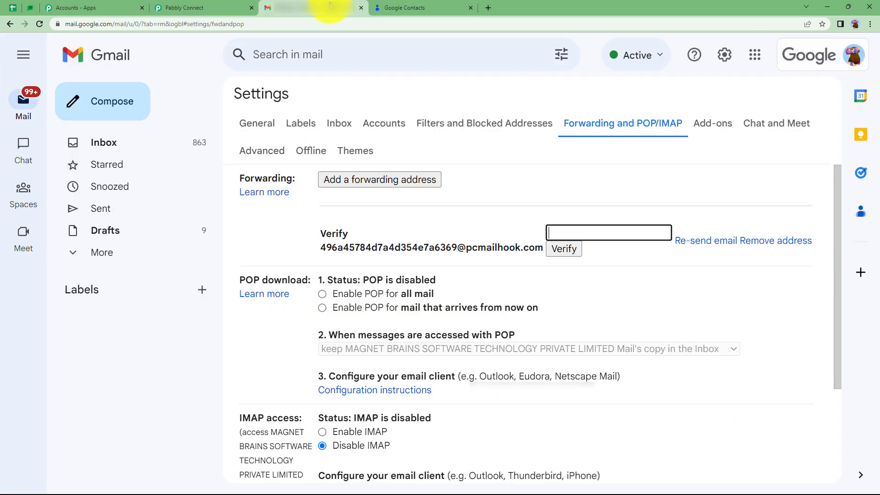
key(ctrl+v)
click(573, 250)
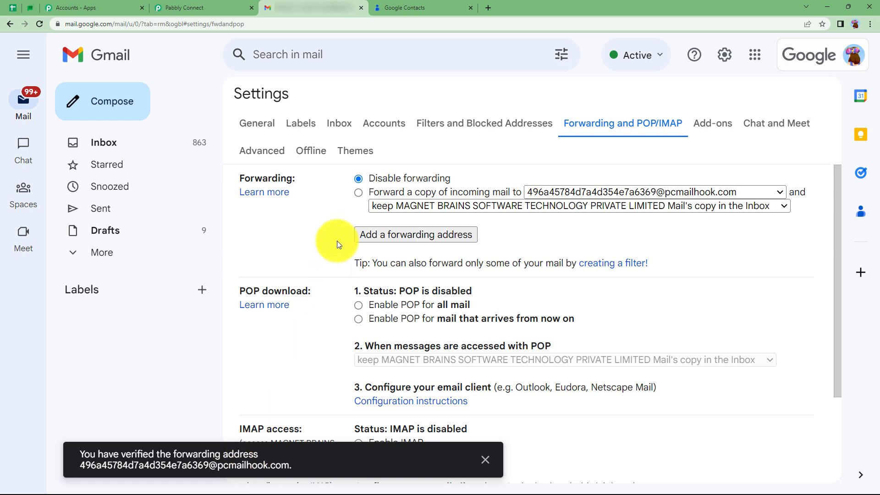
Enable forwarding a copy of incoming mail to the verified Email Parser address and save the Gmail settings
click(359, 194)
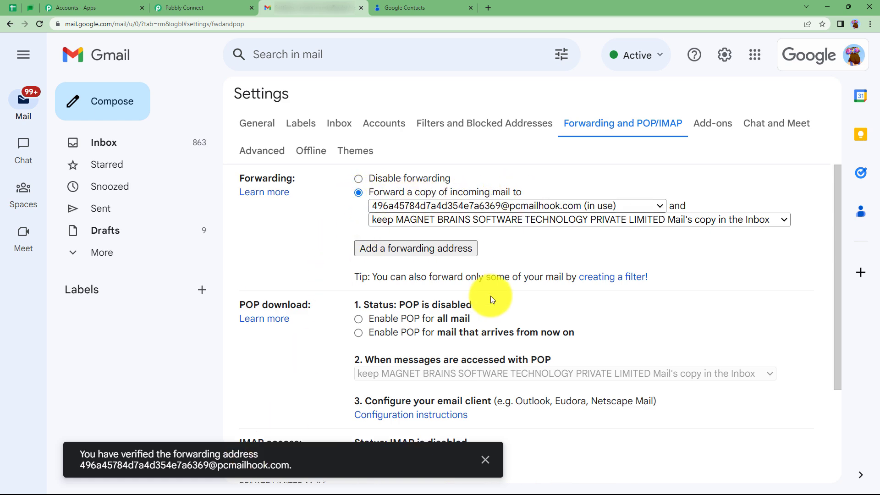
scroll(491, 296, down, 3)
click(505, 413)
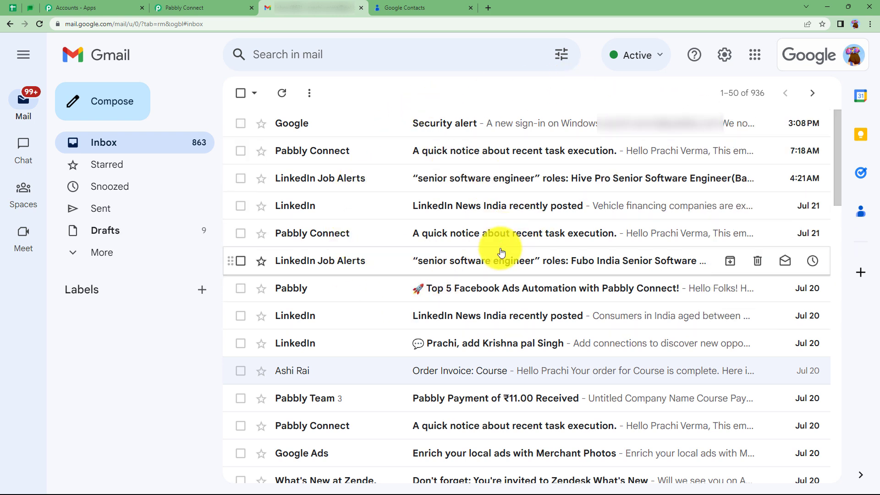
Switch to Pabbly Connect, collapse the received response and start re-capturing the Email Parser response
click(220, 7)
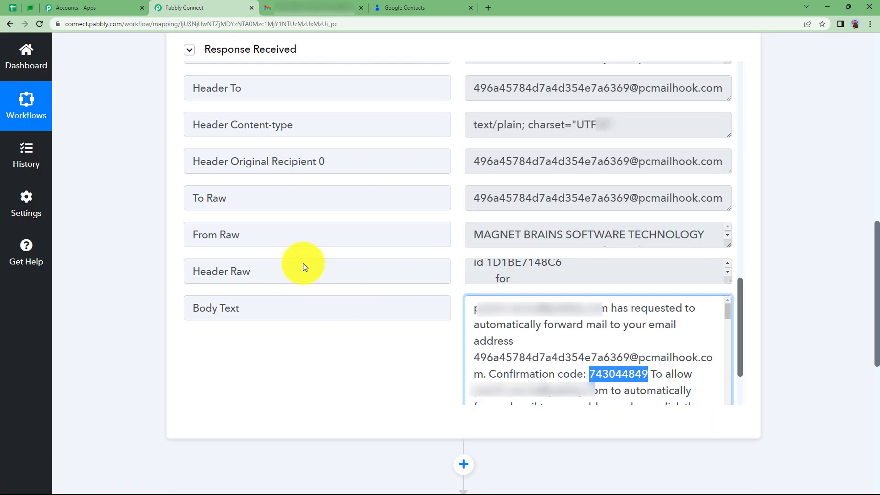
scroll(295, 306, up, 10)
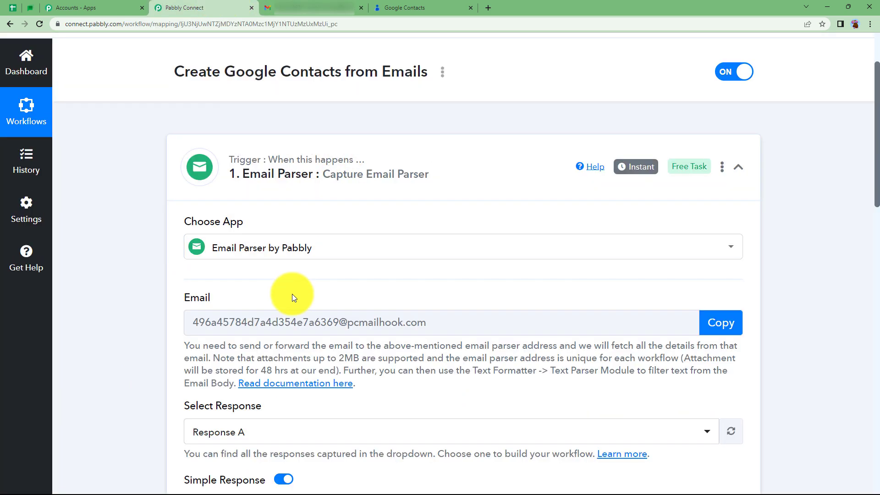
scroll(292, 296, down, 2)
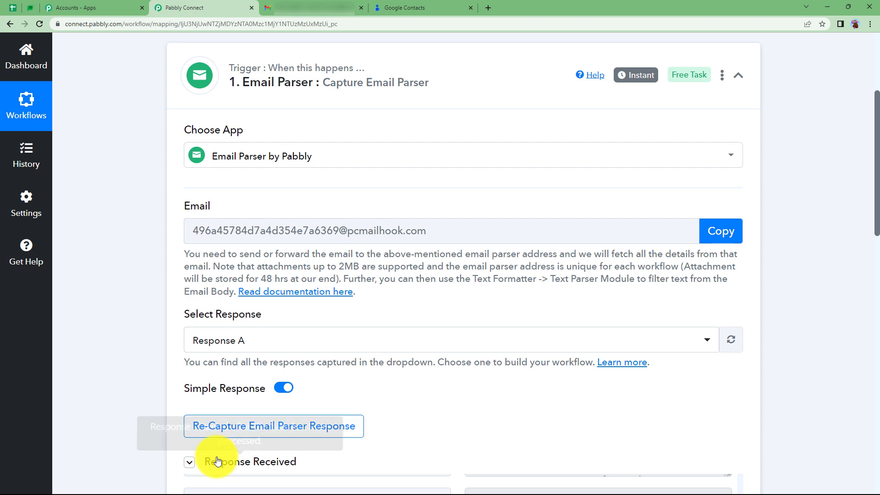
click(218, 461)
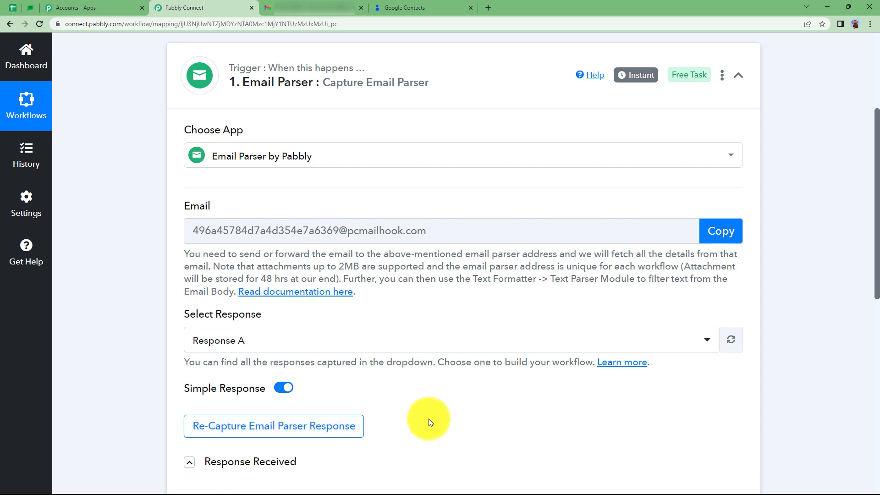
click(330, 426)
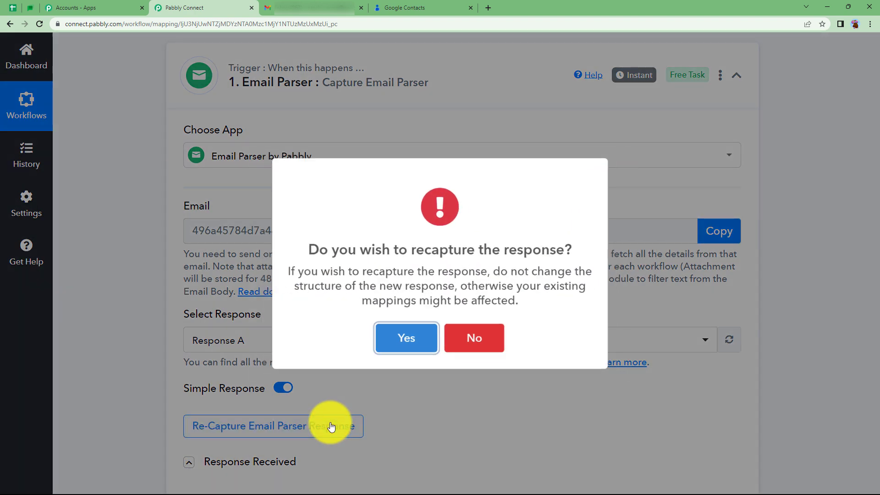
click(413, 349)
scroll(152, 397, down, 3)
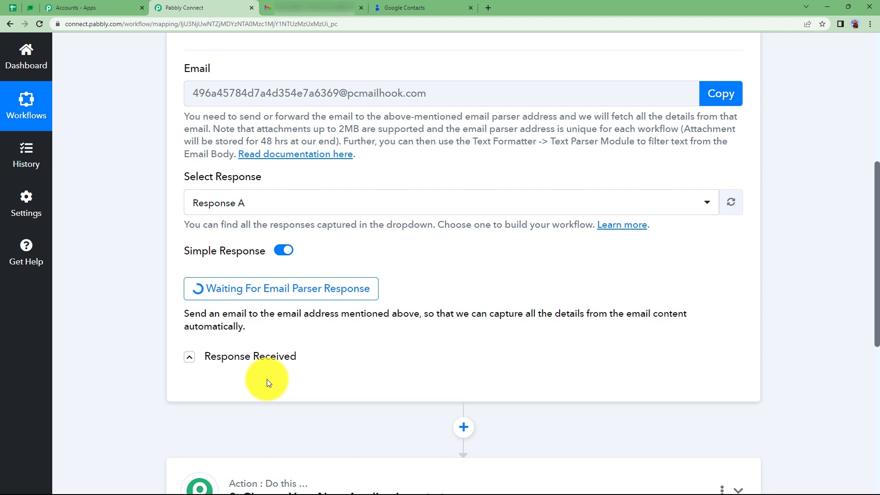
scroll(268, 381, up, 3)
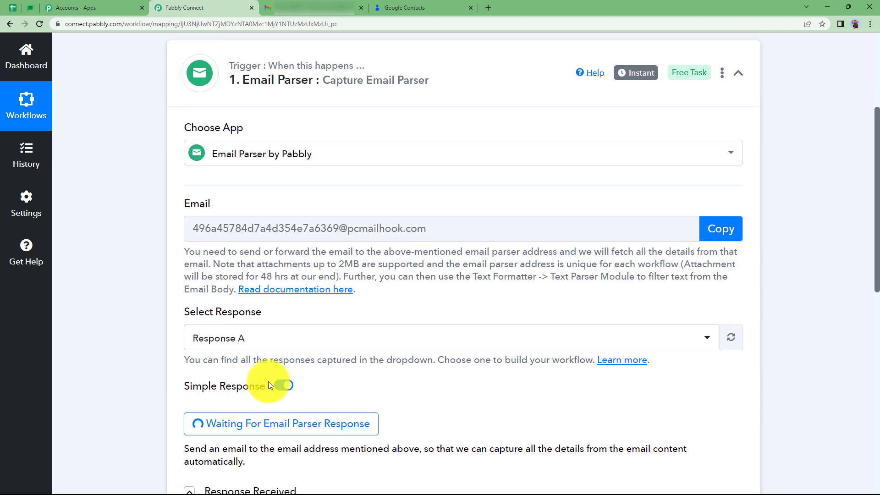
scroll(220, 379, down, 2)
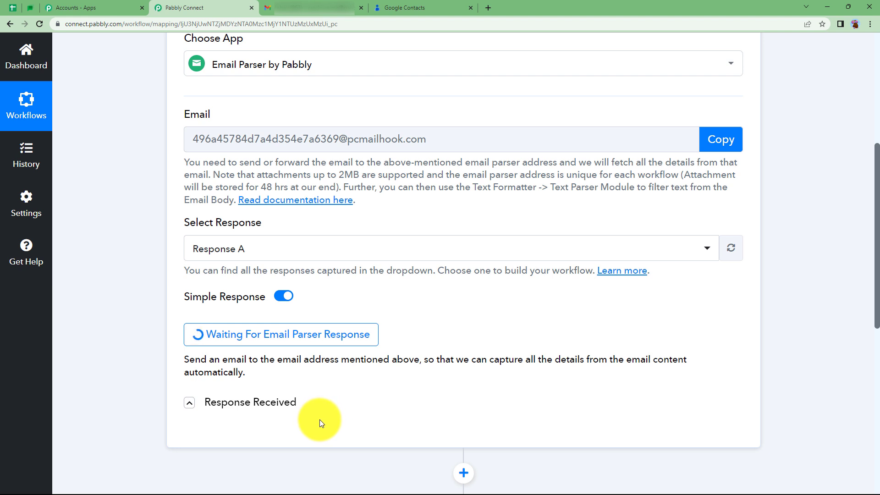
Switch to the sending Gmail account's open draft and set the subject to "Google contacts"
click(321, 8)
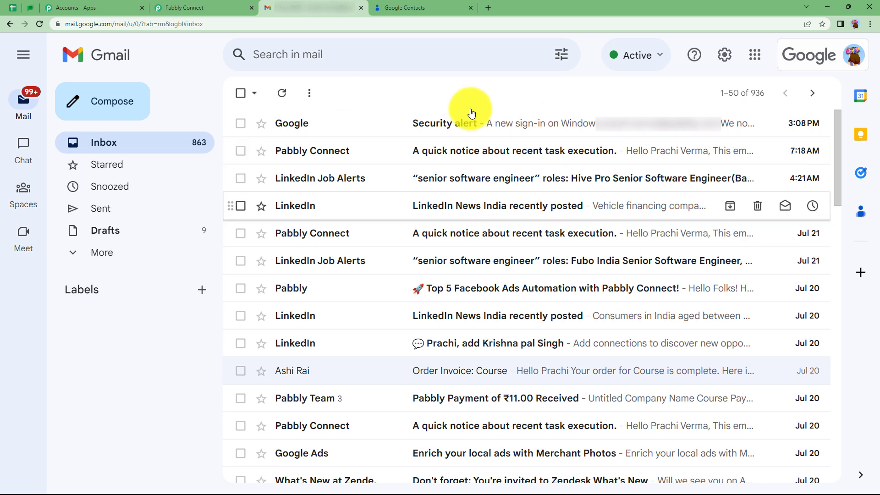
click(229, 7)
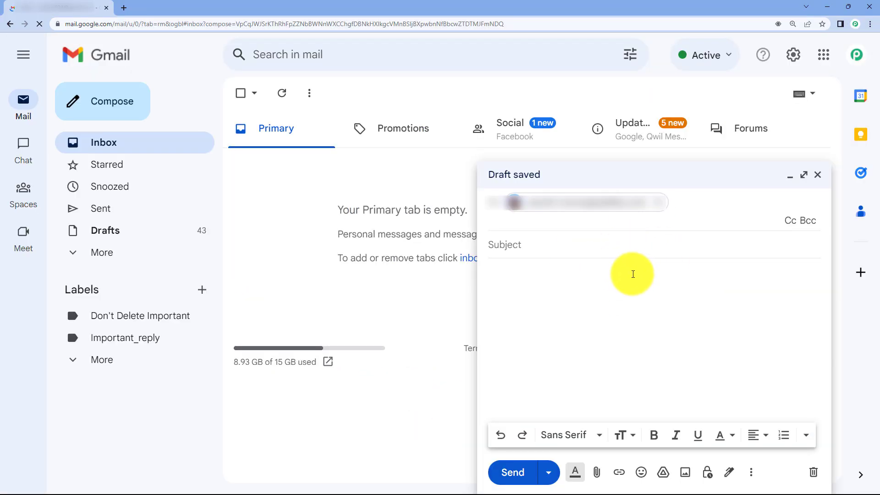
click(564, 251)
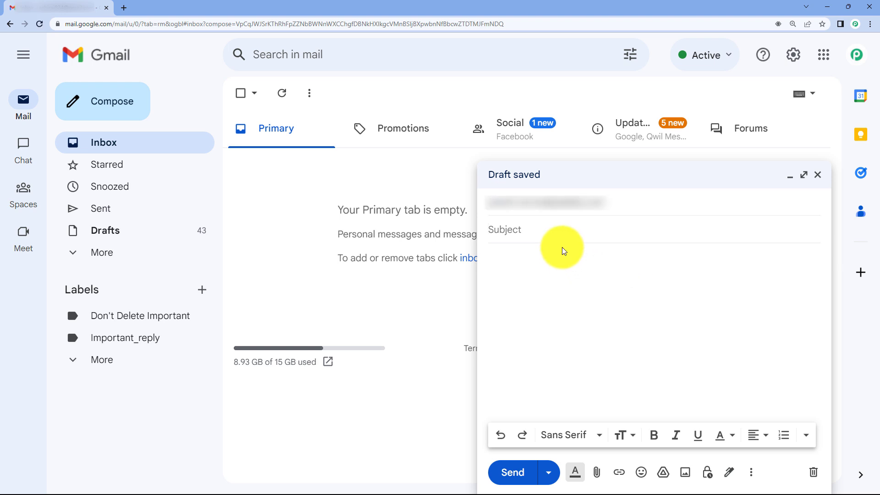
text(Google co)
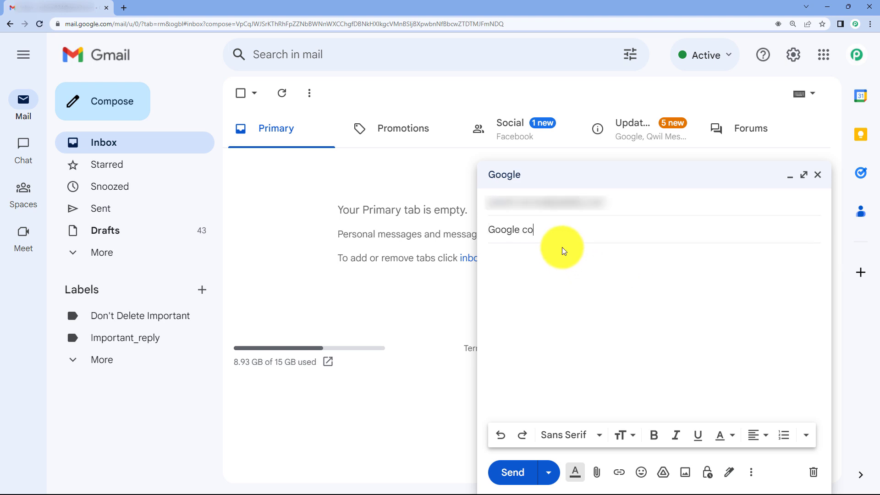
text(ntacts)
Write the body with "Name - New User", the contact's e-mail and phone number on separate lines, and send the message
click(563, 264)
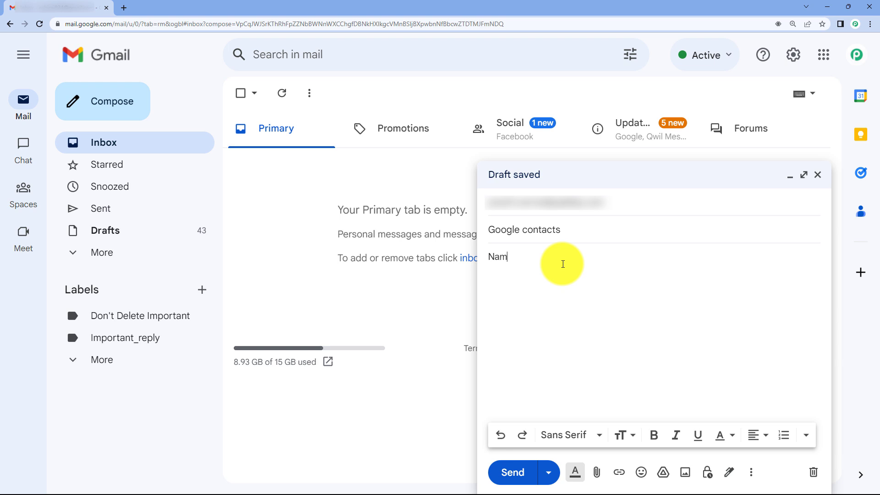
text(New User)
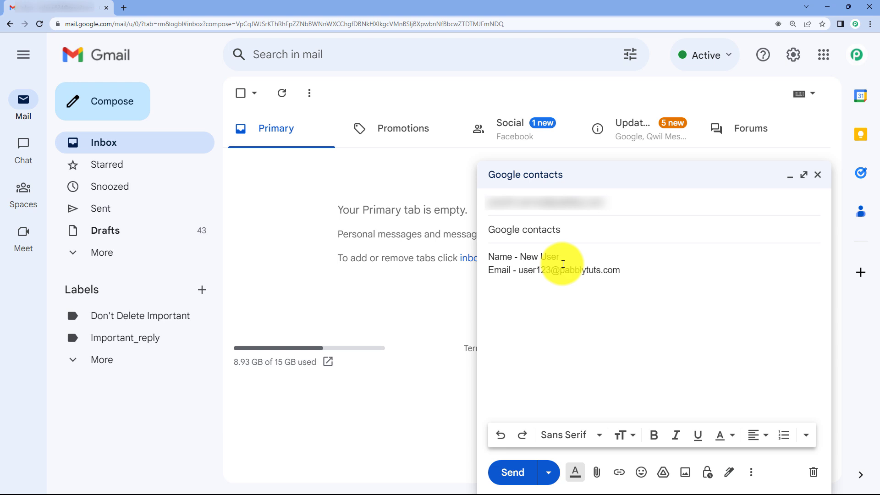
key(Return)
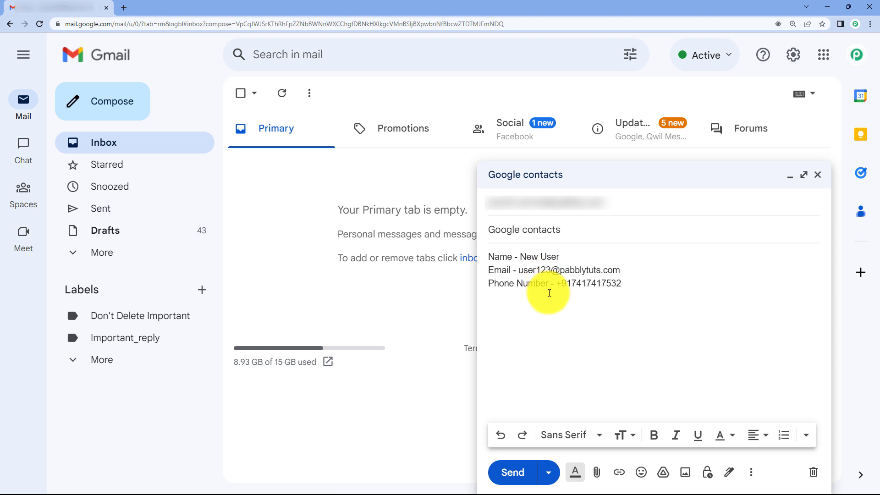
drag(562, 230, 491, 255)
click(581, 253)
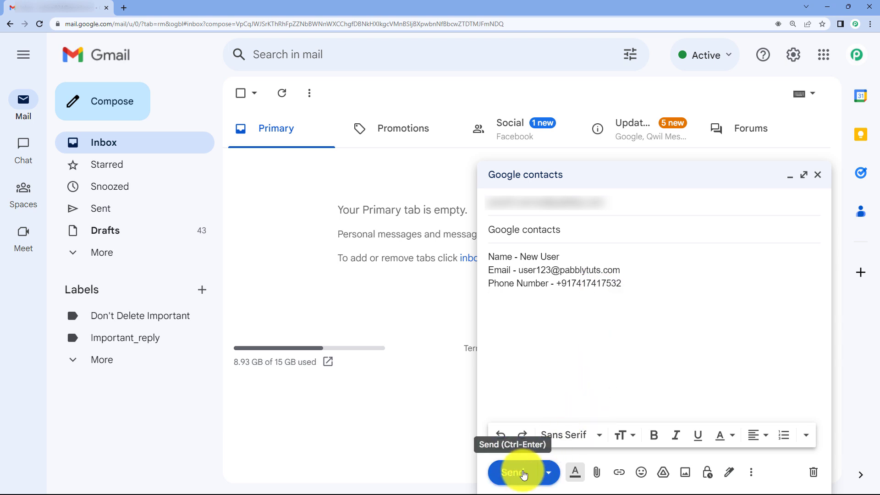
click(513, 473)
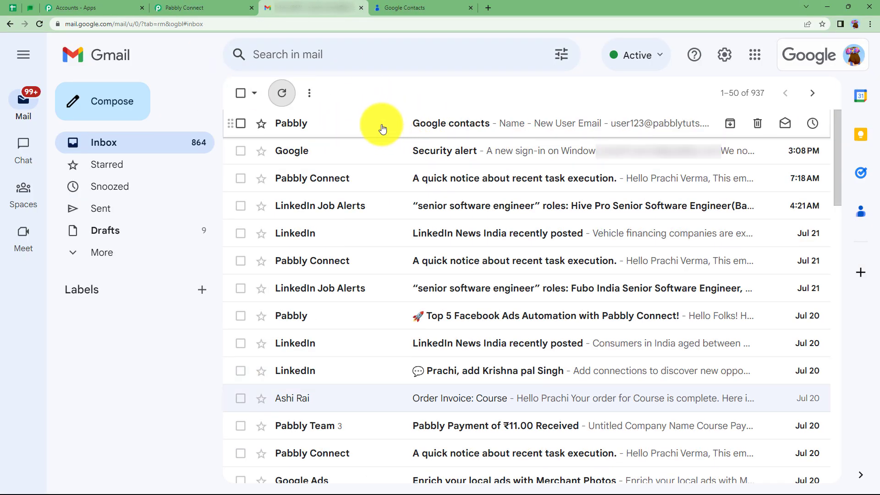
Open the received "Google contacts" e-mail, switch to Pabbly Connect and examine the captured response's Body Text
click(385, 127)
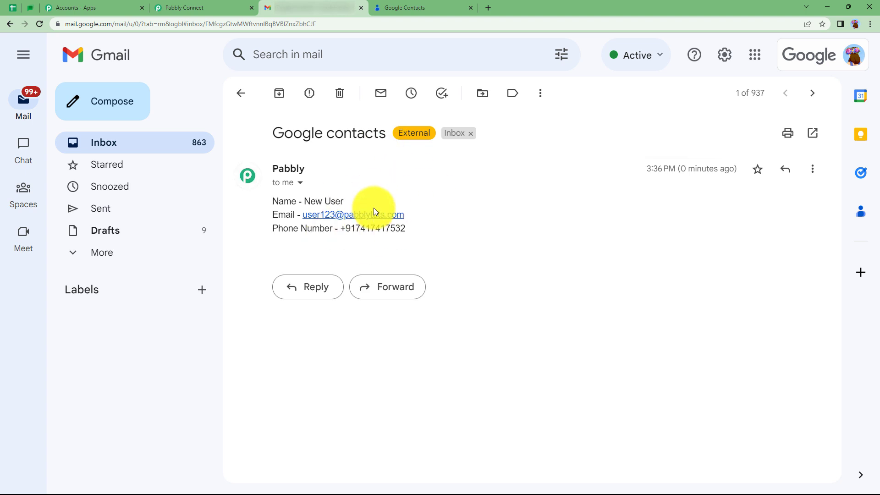
click(207, 8)
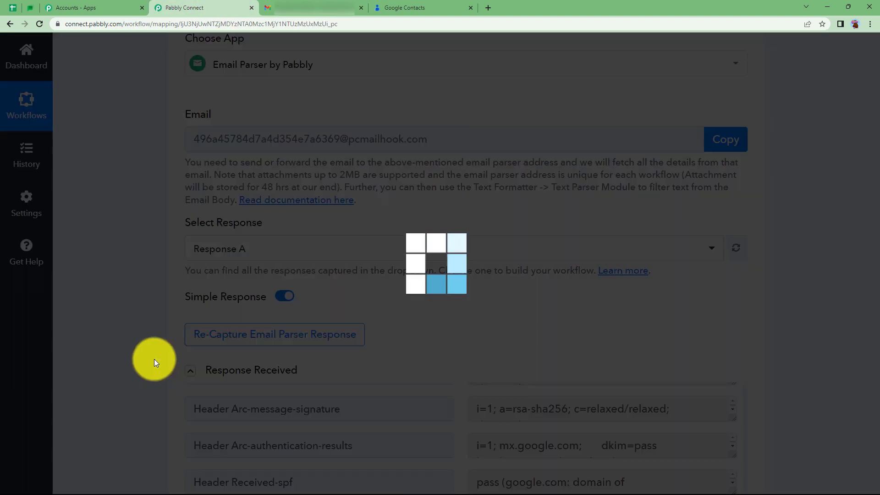
scroll(154, 359, down, 5)
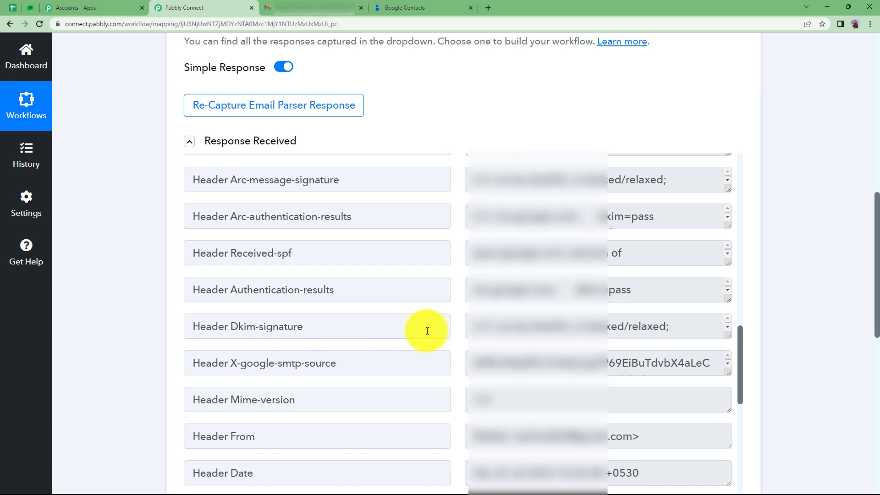
scroll(427, 331, down, 6)
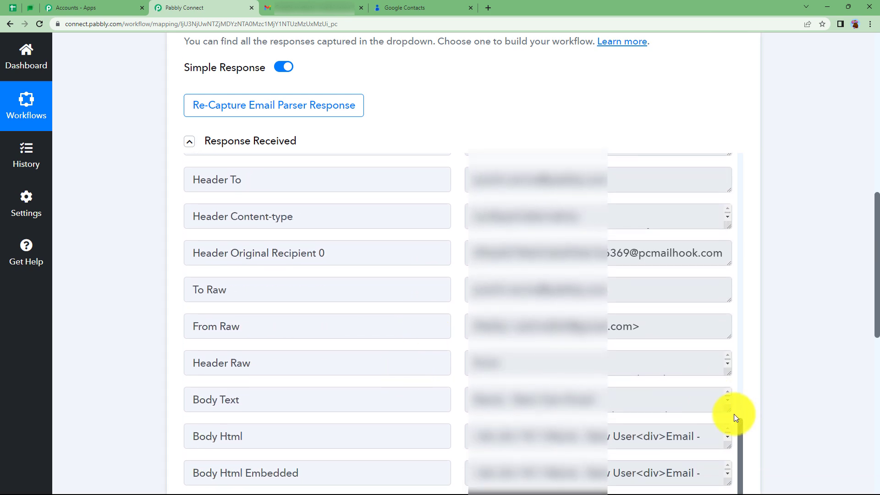
drag(729, 411, 729, 468)
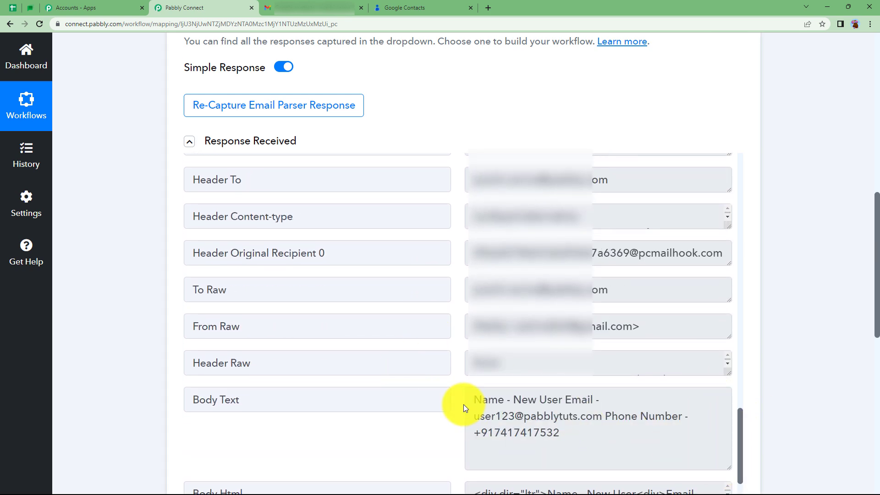
drag(475, 401, 582, 442)
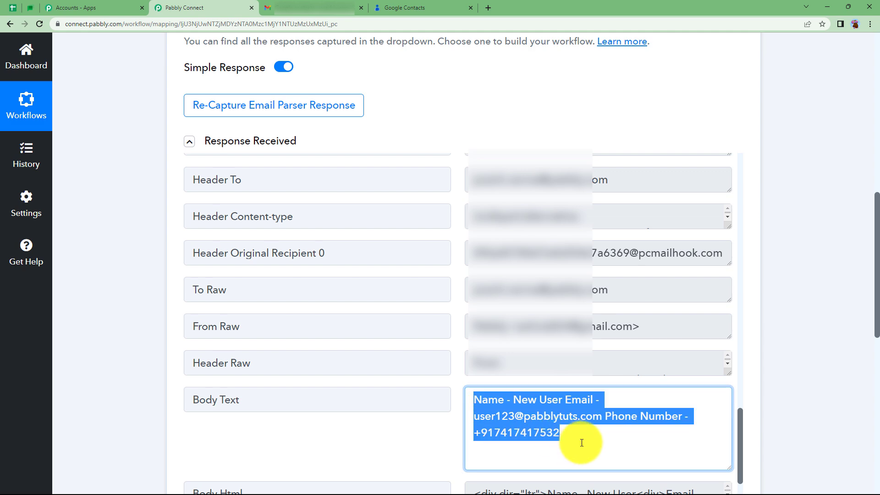
click(159, 293)
Collapse the Email Parser trigger step and switch back to the "Google contacts" e-mail in Gmail
scroll(159, 293, up, 15)
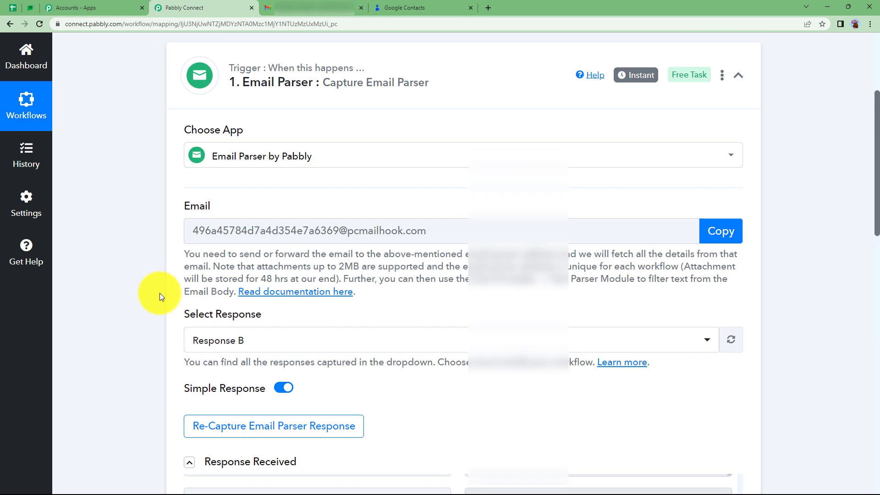
click(305, 253)
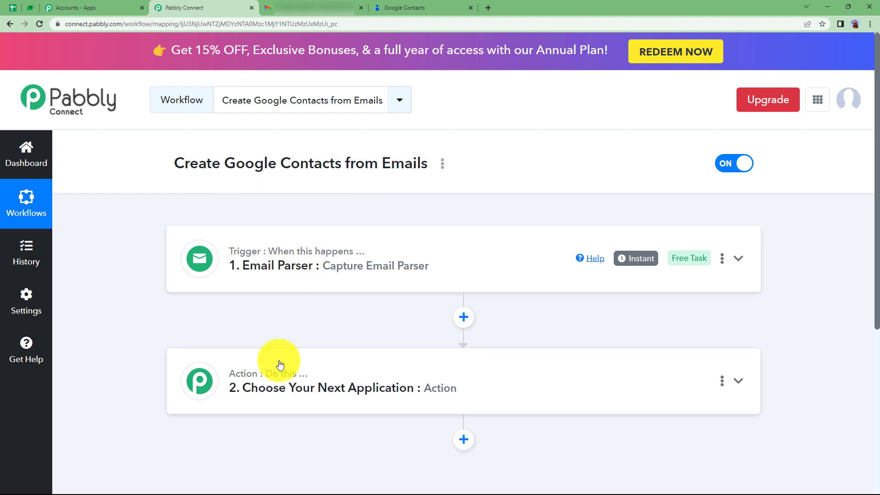
click(304, 9)
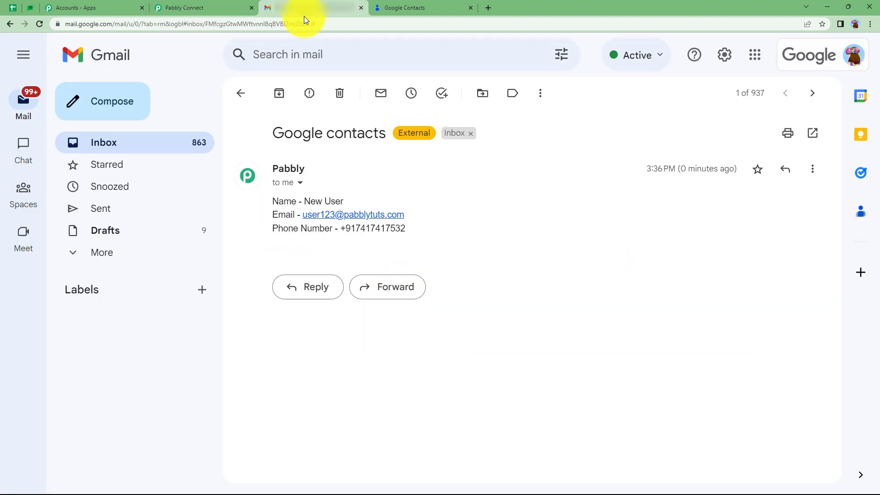
Go back to the Gmail inbox, reopen the "Google contacts" e-mail to review it, and switch to Pabbly Connect
click(242, 93)
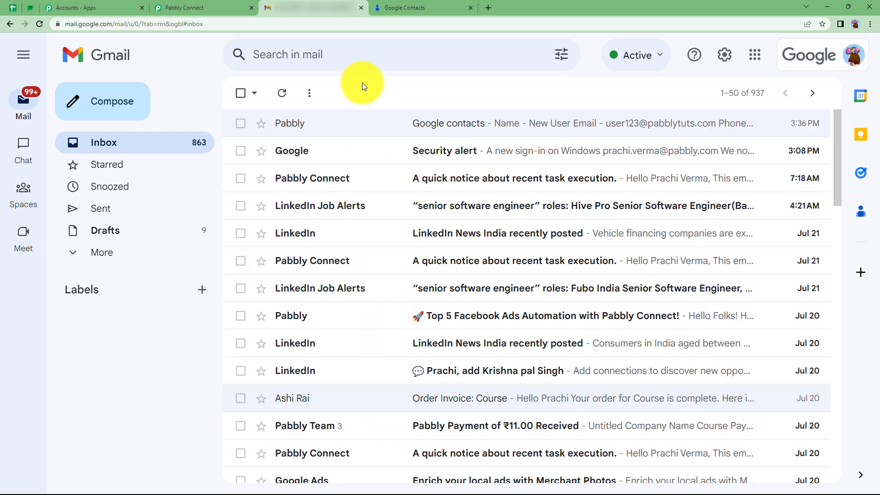
click(364, 122)
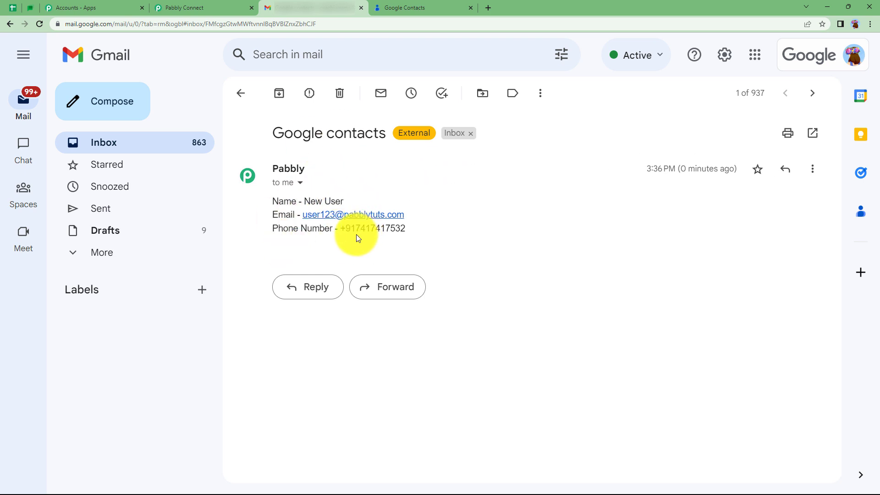
click(185, 7)
Choose Filter by Pabbly as the app for the action step below the Email Parser trigger
click(393, 374)
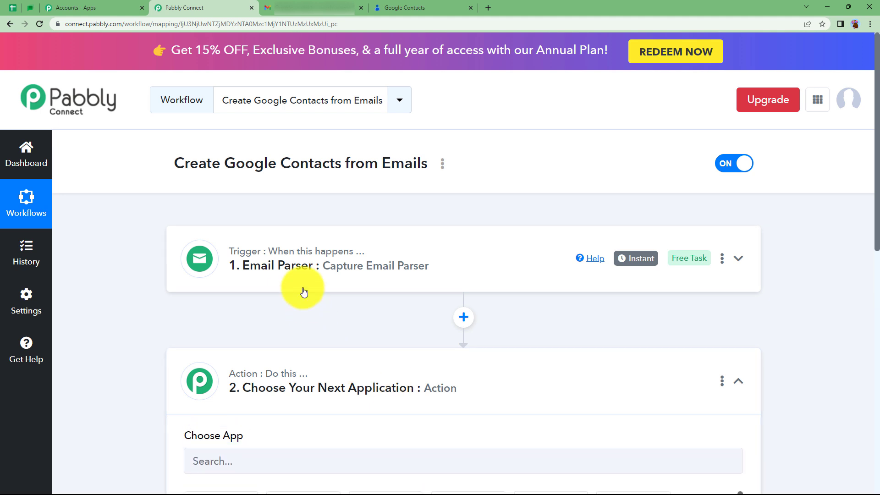
scroll(304, 292, down, 3)
click(314, 387)
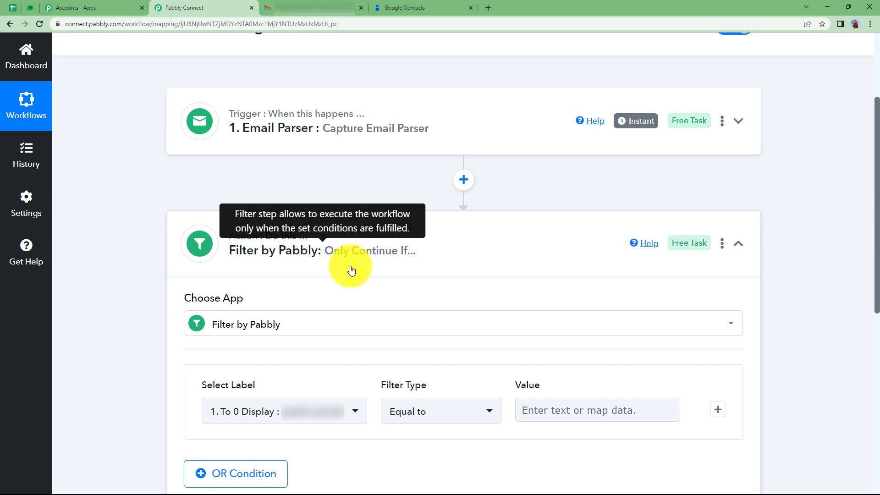
Set the filter condition to Subject Contains "contact", then save it and send a test request
scroll(274, 361, down, 3)
click(299, 285)
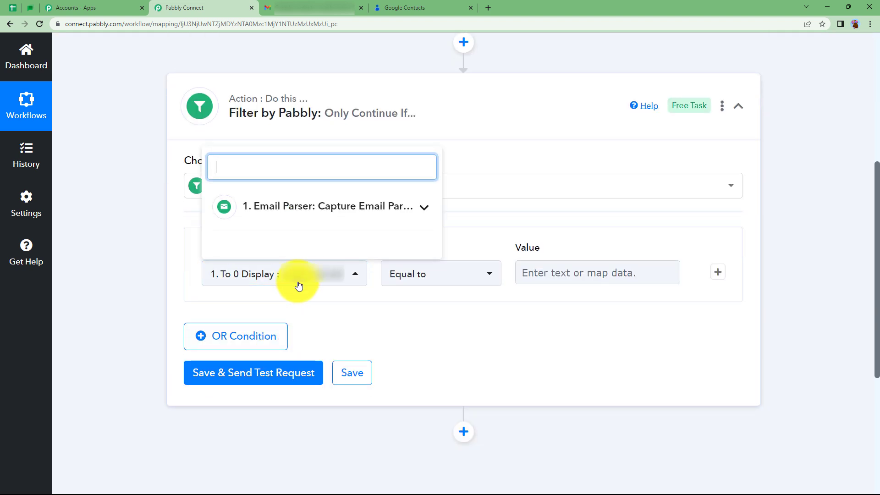
text(subje)
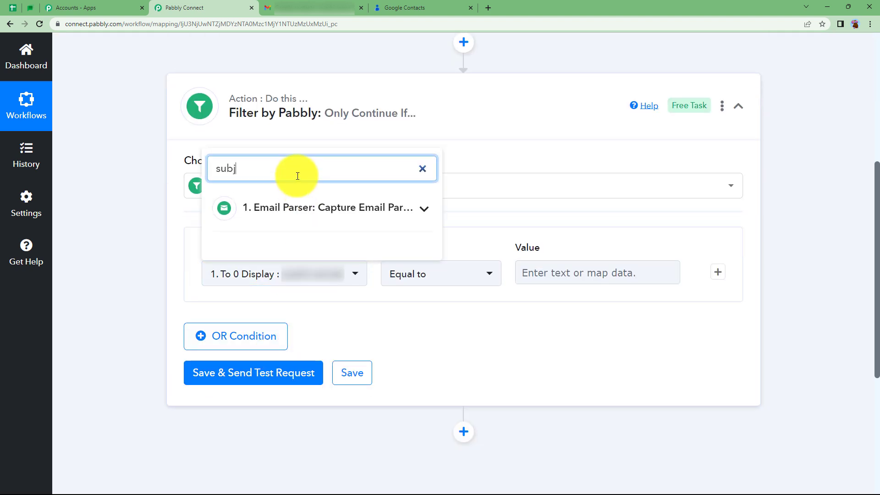
click(321, 242)
click(517, 272)
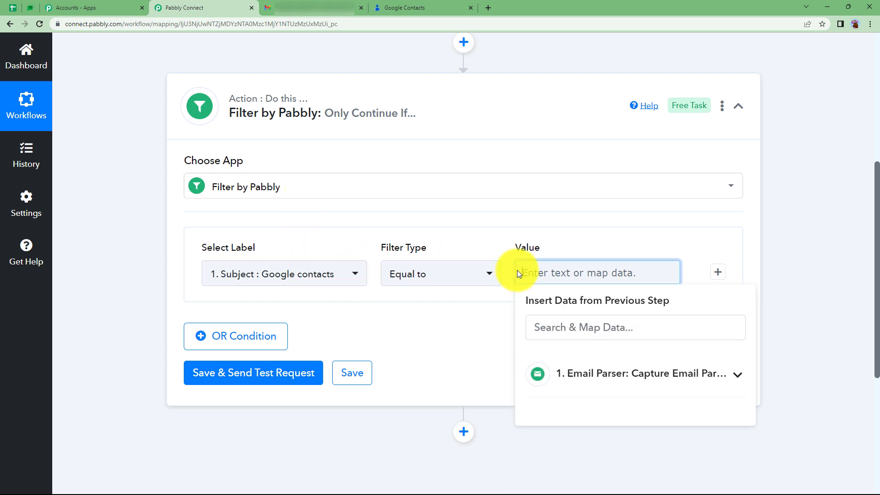
text(contact)
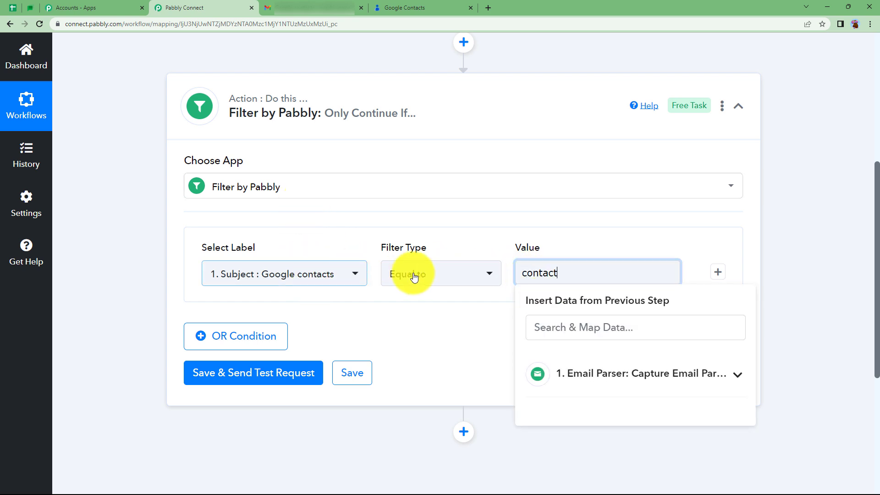
click(411, 273)
click(427, 175)
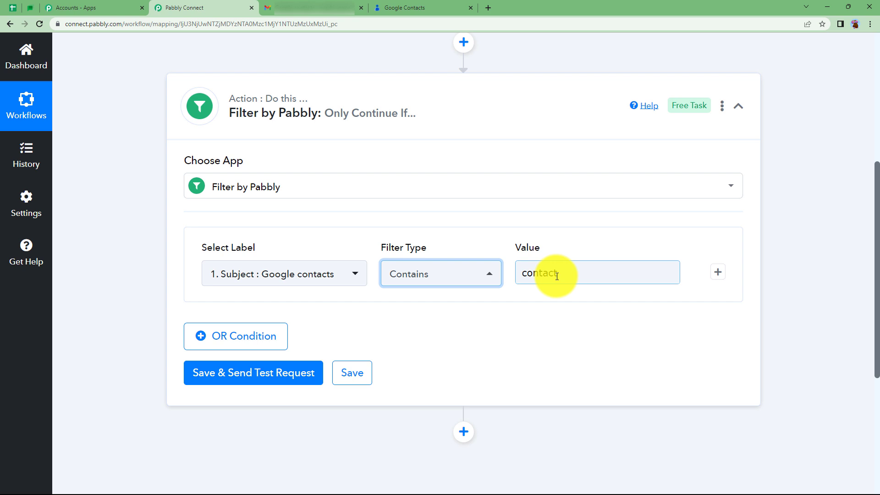
click(276, 373)
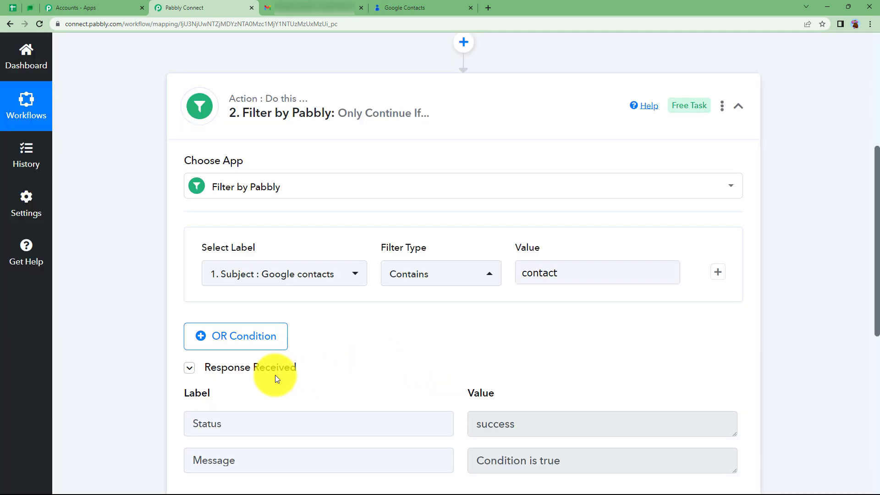
Examine the filter's test response and condition, and collapse the Filter by Pabbly step
scroll(275, 375, down, 2)
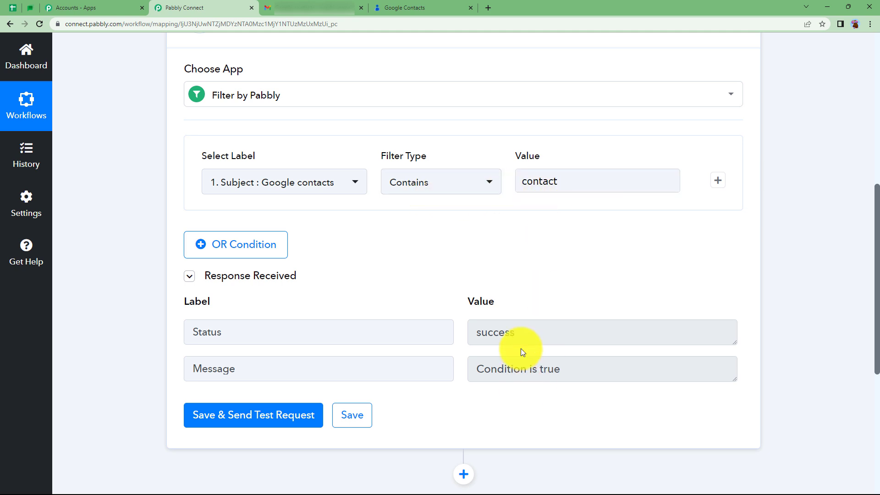
scroll(415, 318, up, 6)
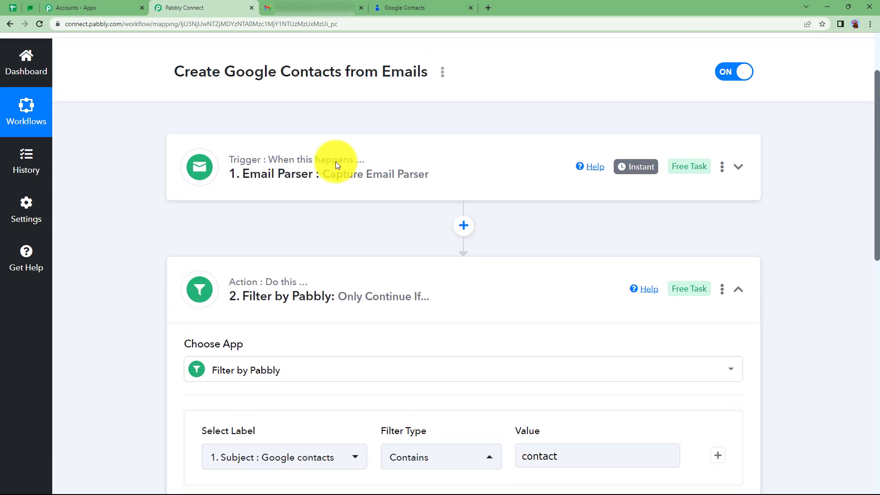
scroll(350, 328, down, 1)
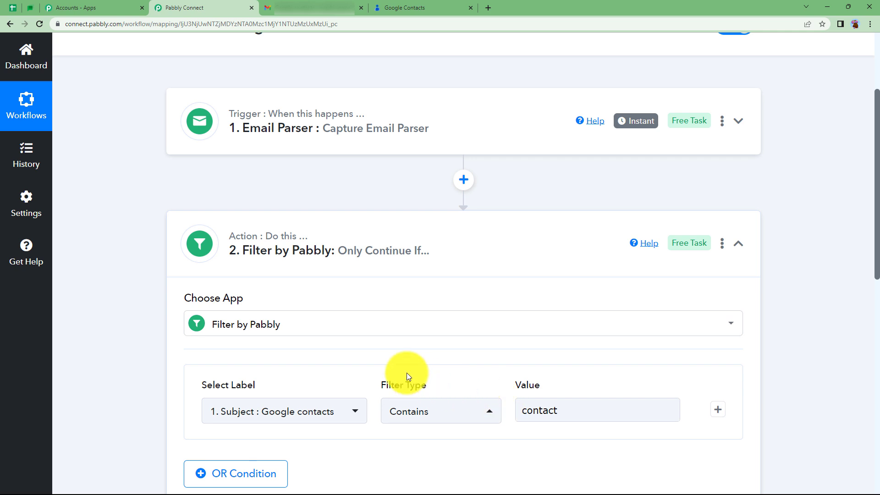
click(344, 250)
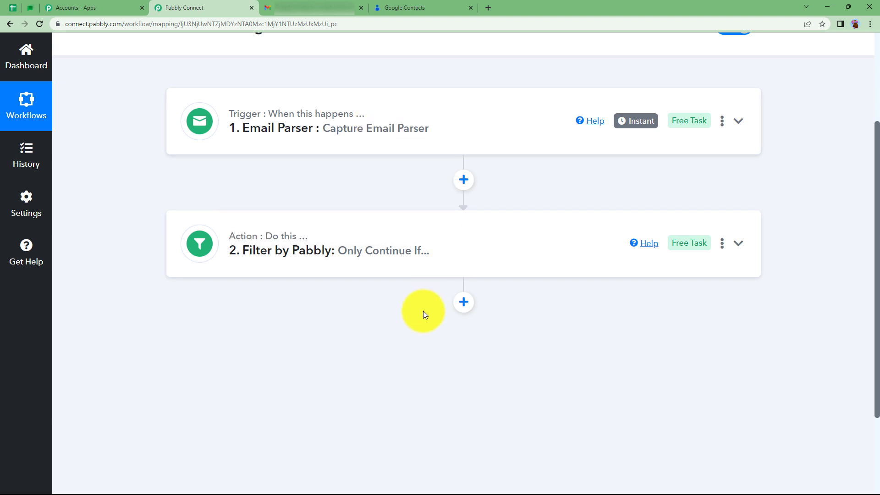
Add an action step after the filter using Google Contacts with the Create Contact event
click(463, 303)
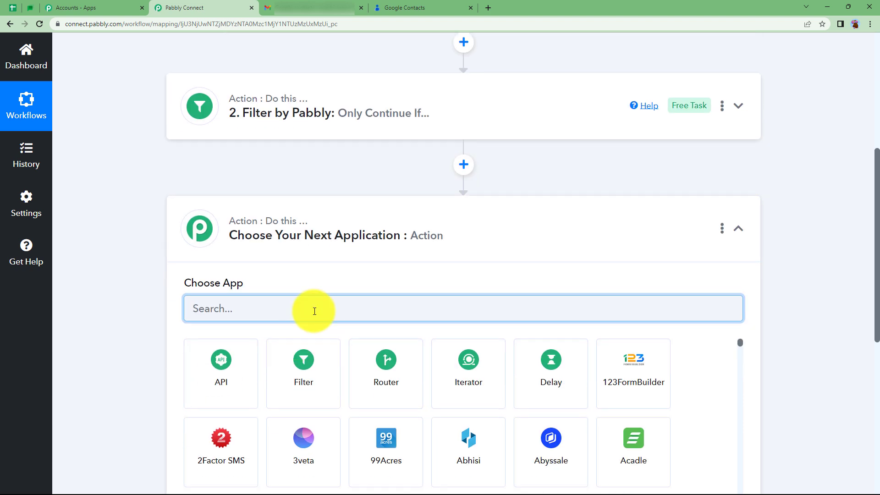
text(google )
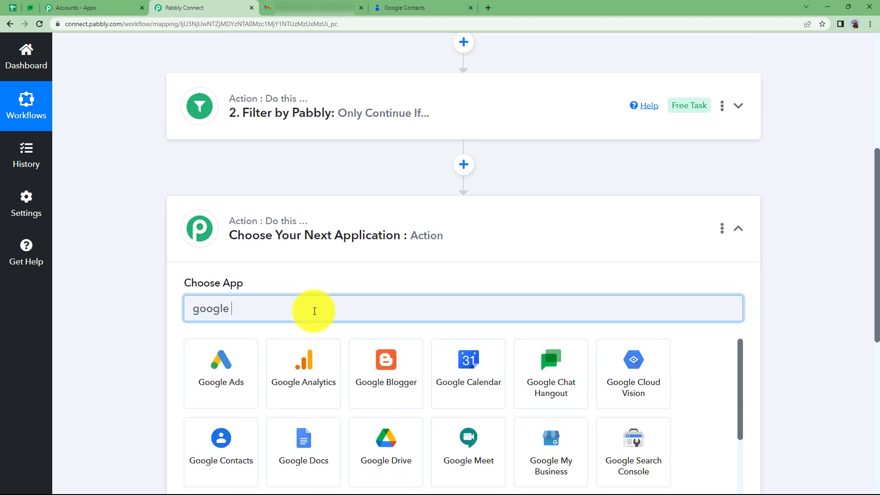
text(o)
text(on)
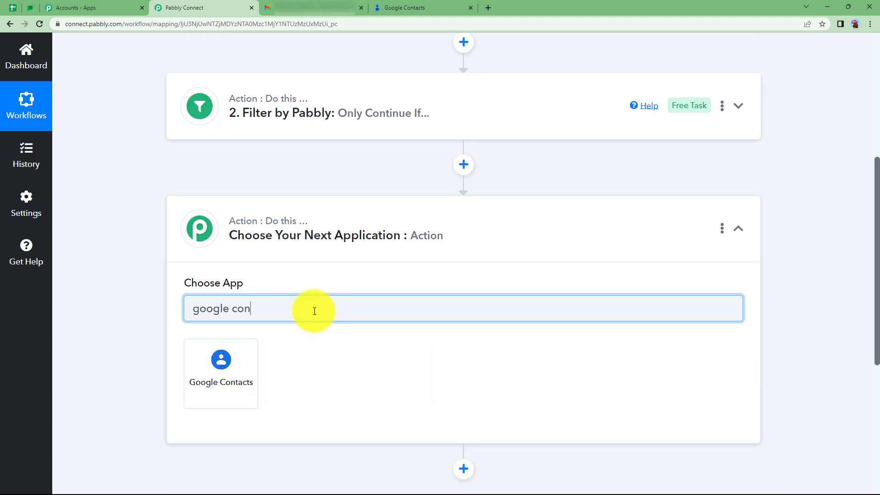
click(228, 371)
click(235, 368)
click(235, 136)
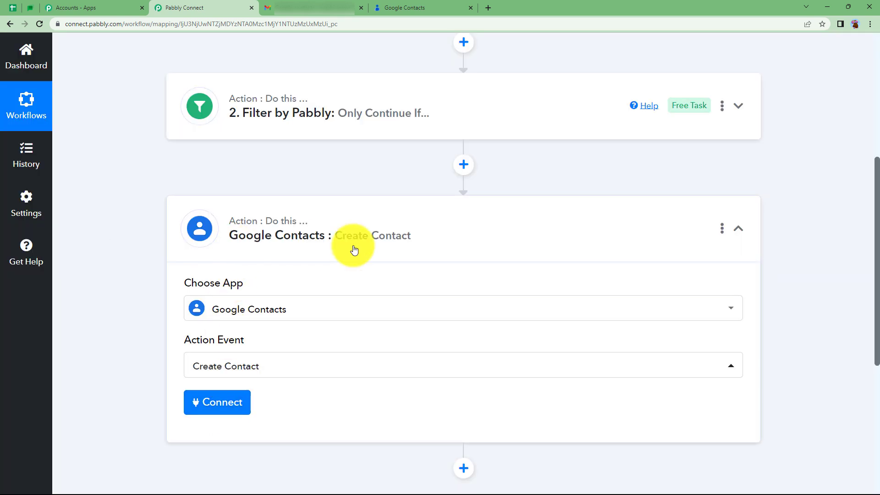
Connect the Google Contacts step through a new connection by signing in with Google and authorizing the account
click(217, 402)
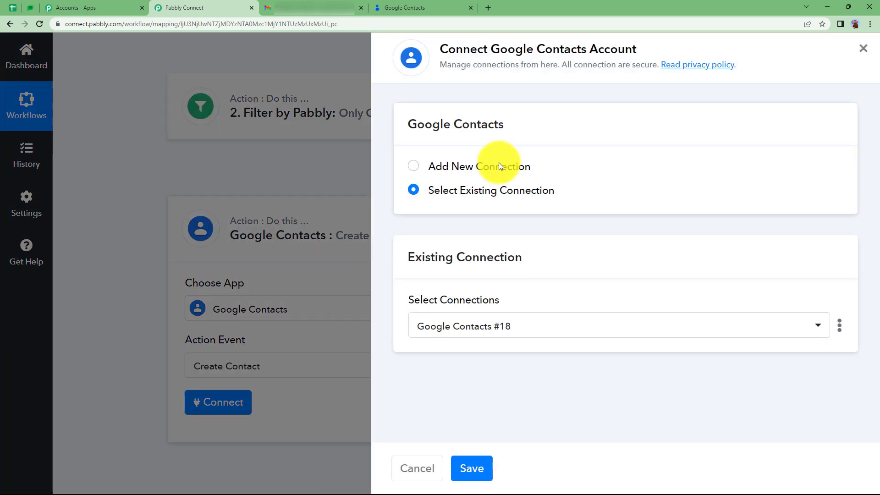
click(500, 166)
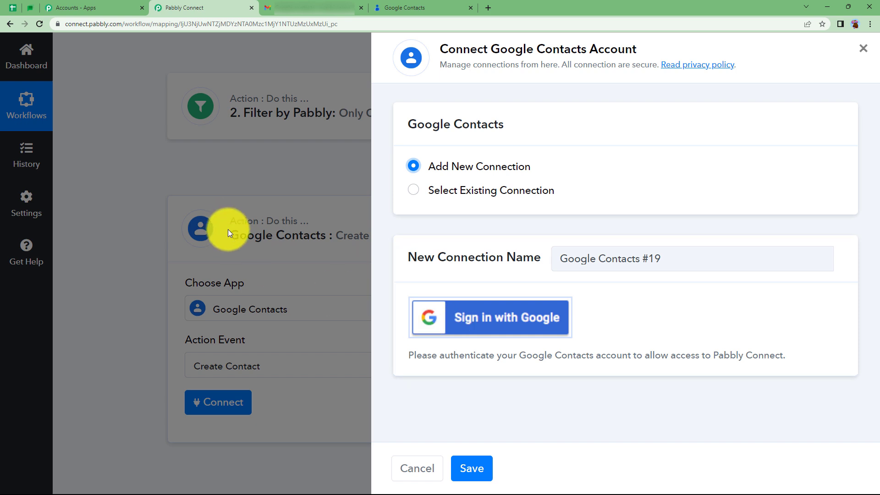
click(458, 314)
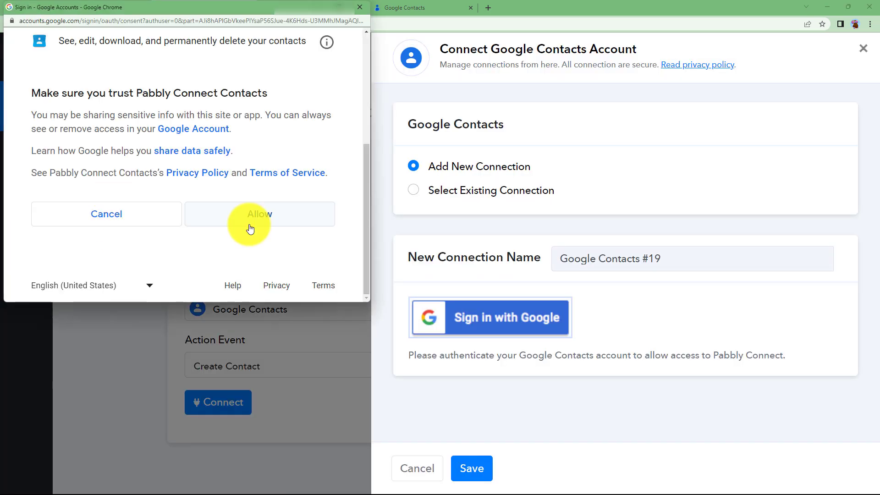
click(251, 224)
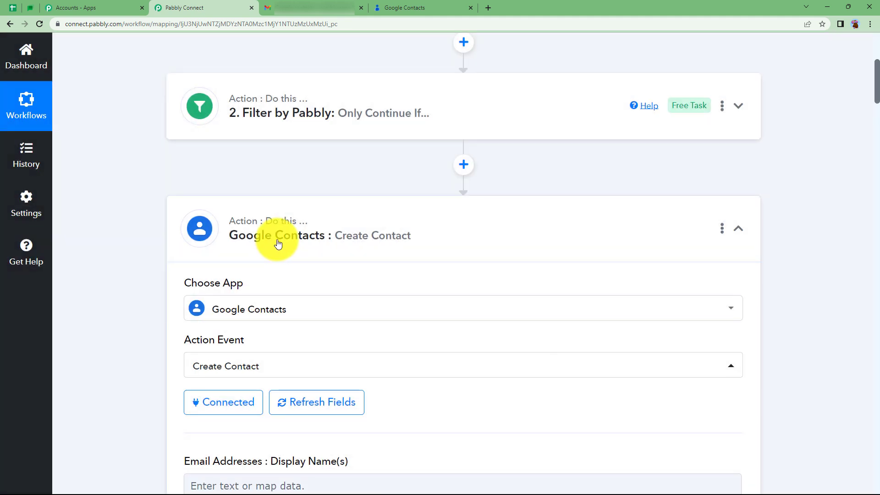
Examine the Create Contact mapping fields, compare them with the contact details in the Gmail message, and return to Pabbly Connect
scroll(156, 317, up, 5)
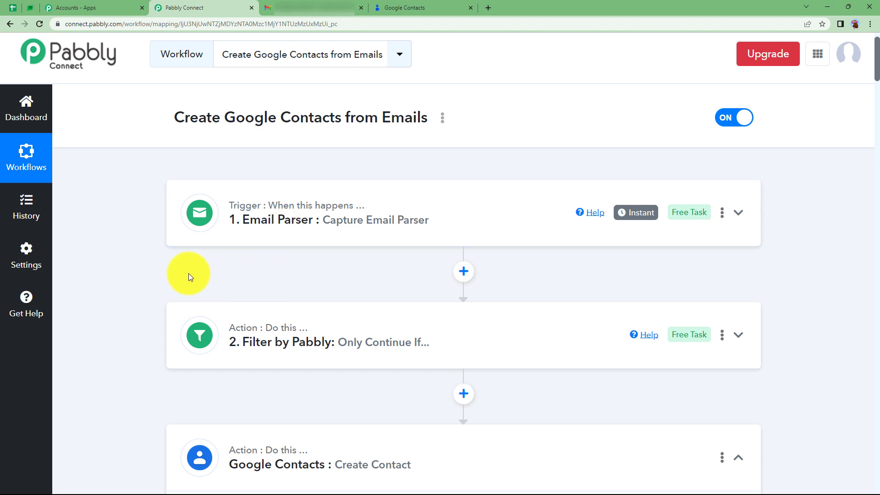
scroll(191, 277, down, 2)
scroll(166, 360, down, 3)
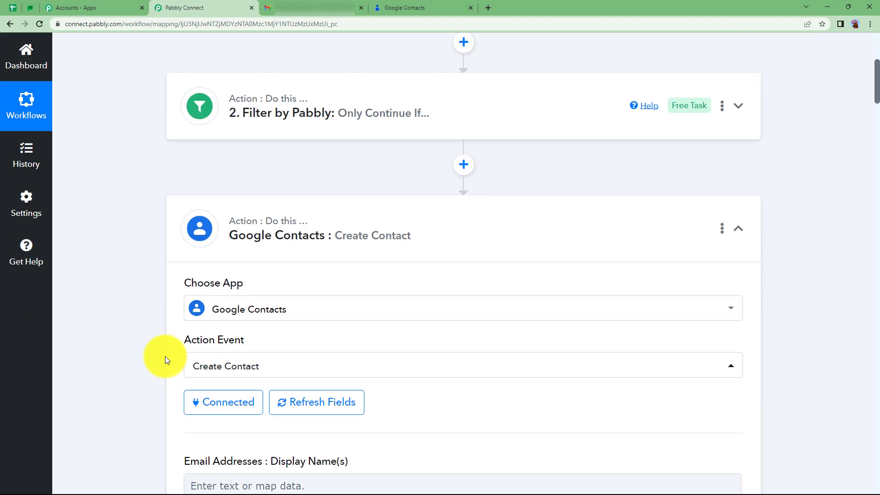
scroll(166, 360, down, 4)
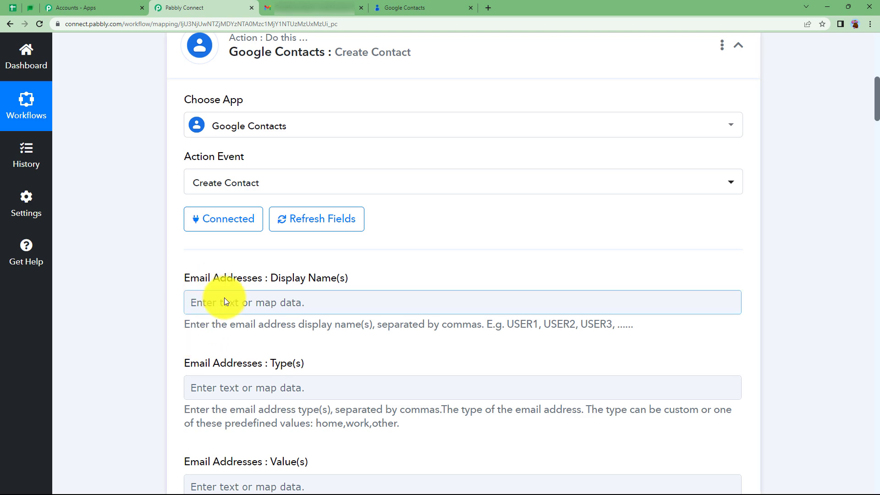
scroll(176, 350, down, 10)
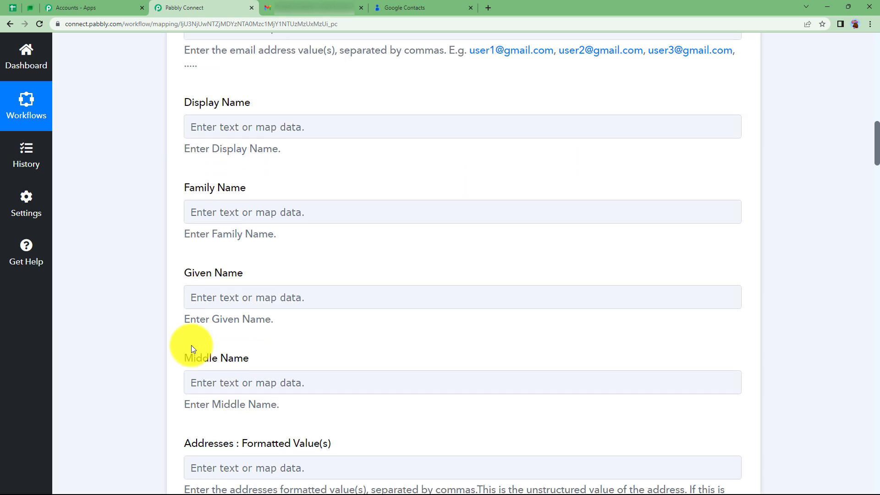
scroll(192, 346, down, 1)
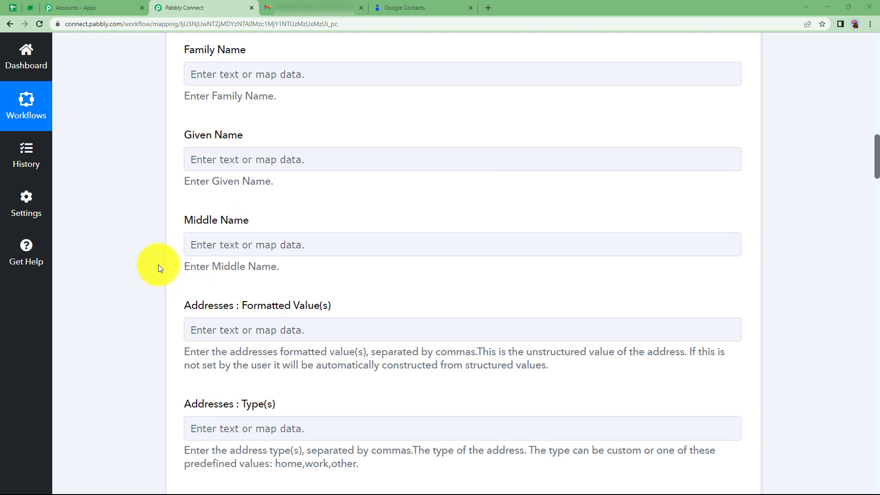
scroll(158, 265, down, 6)
scroll(158, 265, up, 18)
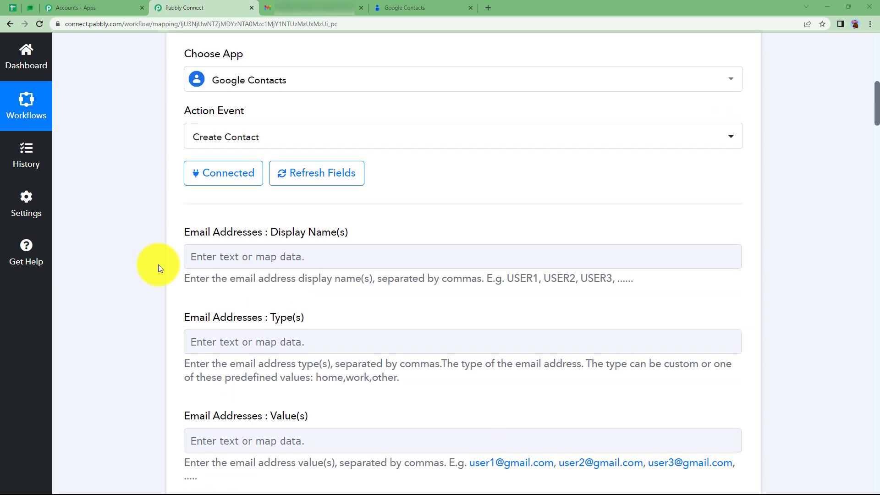
click(284, 7)
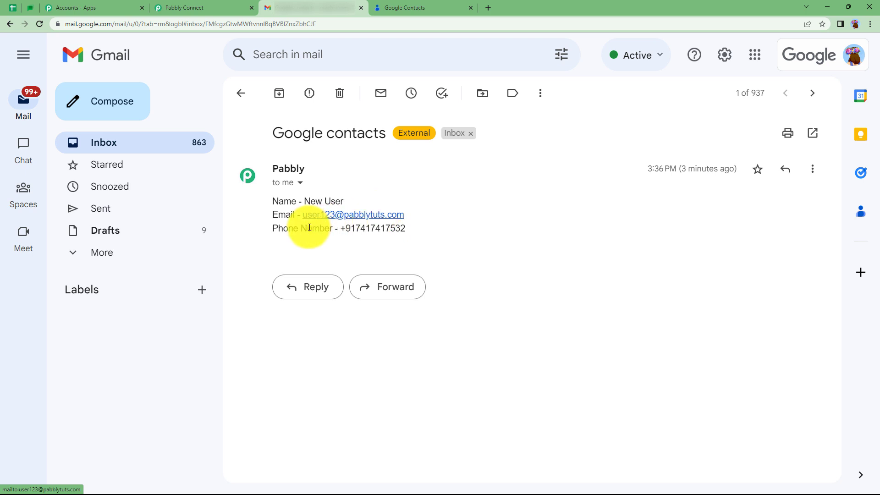
click(179, 5)
Collapse the Google Contacts step and insert a Text Formatter by Pabbly step with the Text Parser event between the filter and Google Contacts
scroll(248, 170, up, 5)
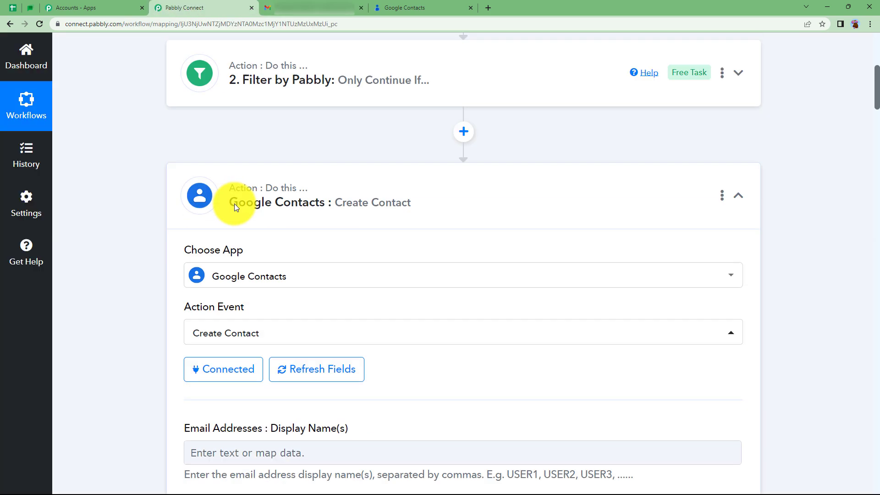
scroll(317, 248, up, 4)
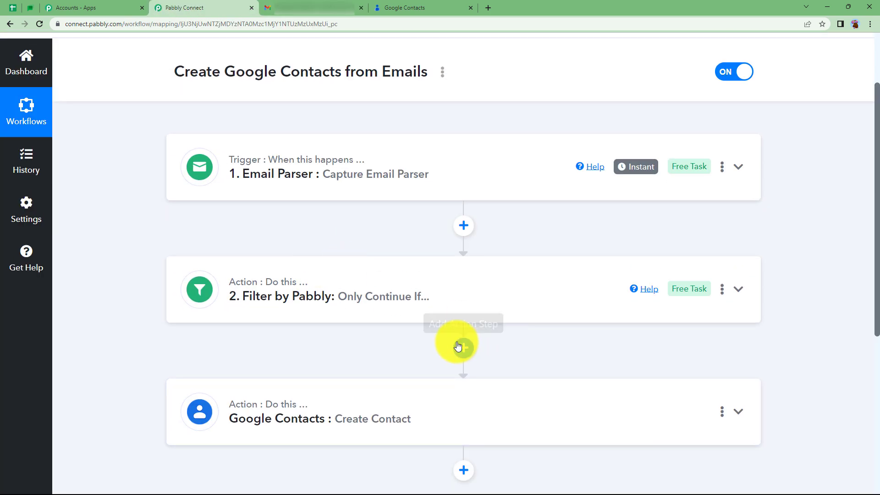
click(464, 349)
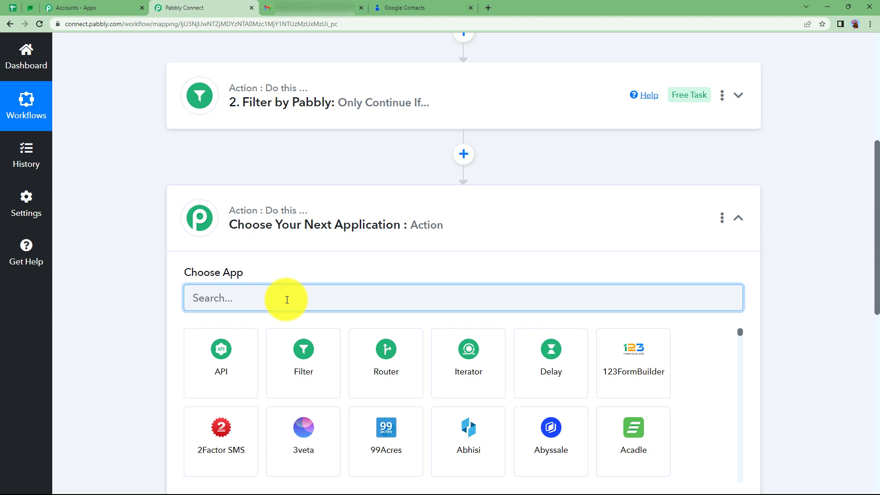
text(text)
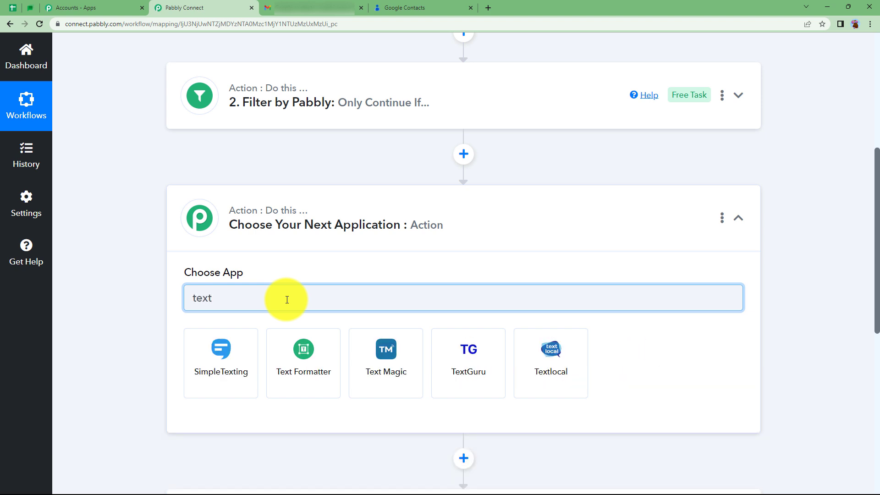
click(309, 371)
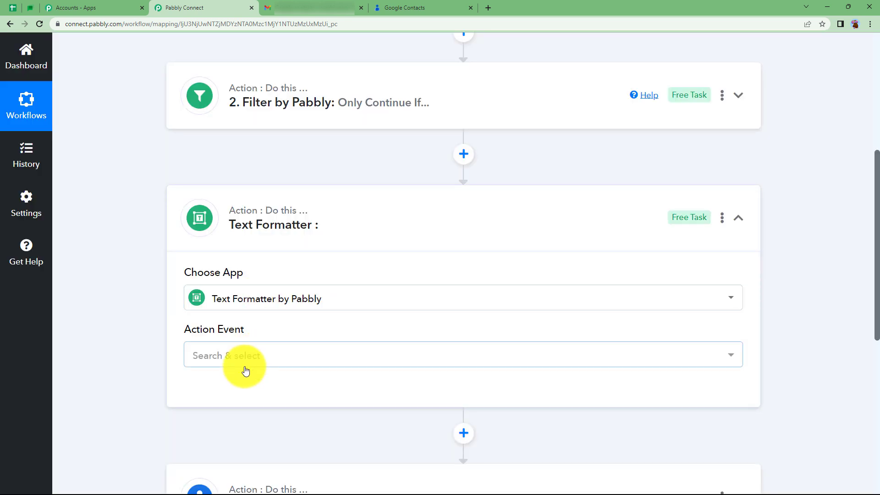
click(243, 362)
click(236, 321)
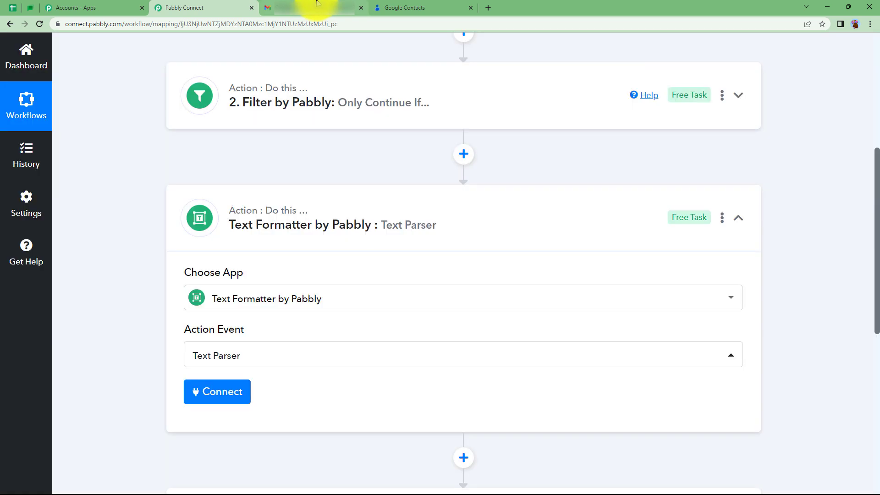
Check the contact details in the Gmail message, return to Pabbly Connect and connect the Text Parser step
click(342, 6)
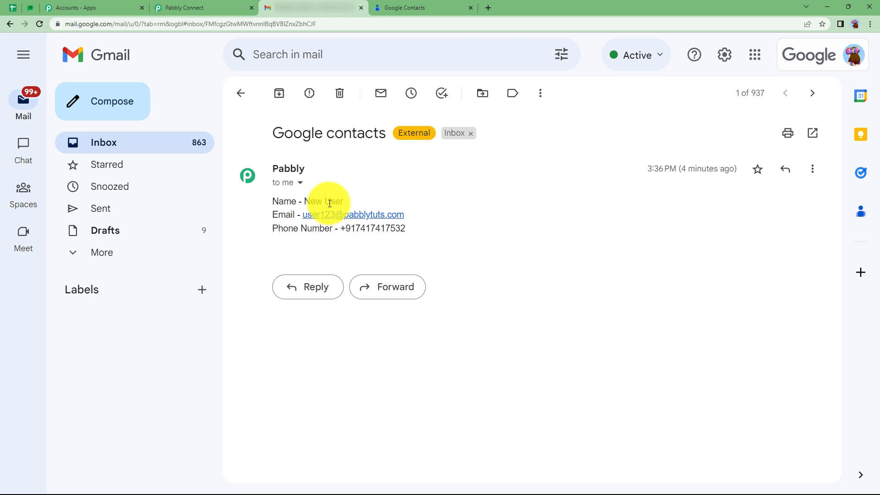
click(248, 7)
click(230, 390)
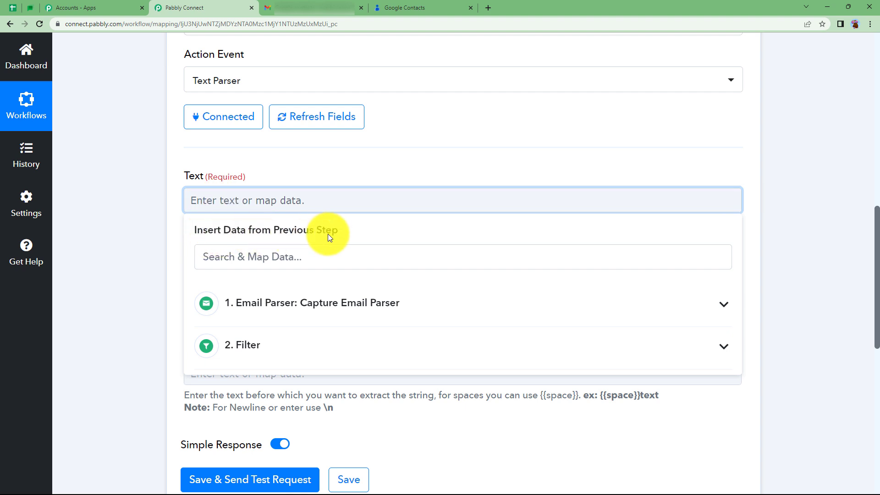
Compare the contact lines in the Gmail message, and map the Email Parser's Body Text into the Text Parser's Text field
click(312, 7)
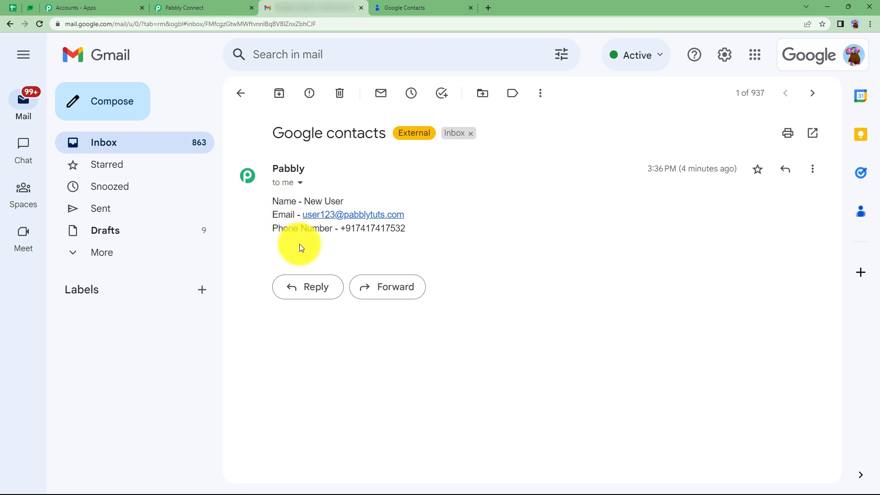
click(184, 7)
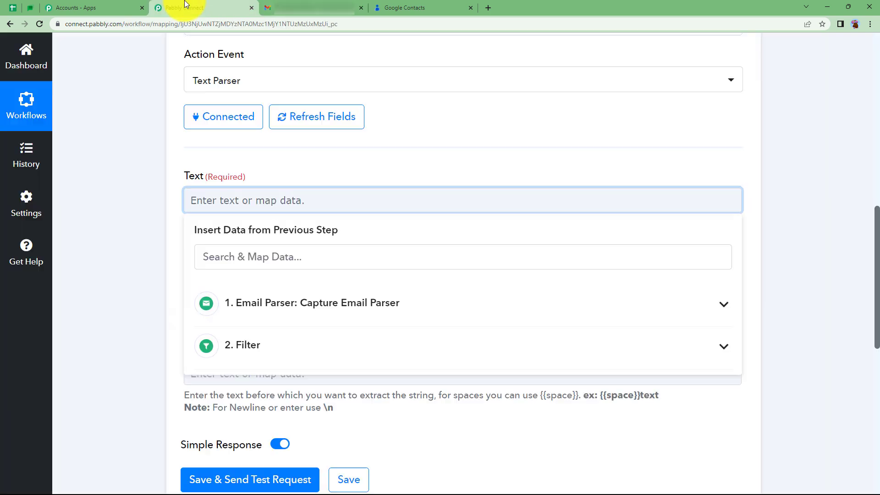
click(305, 8)
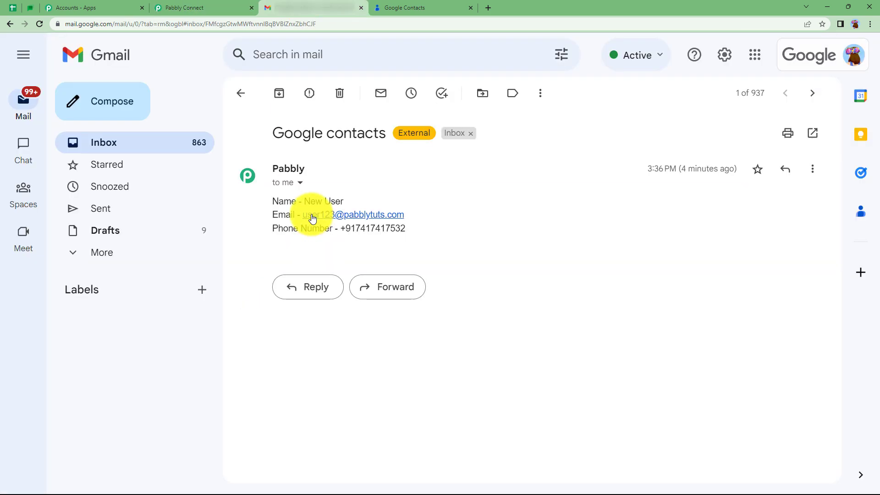
click(194, 8)
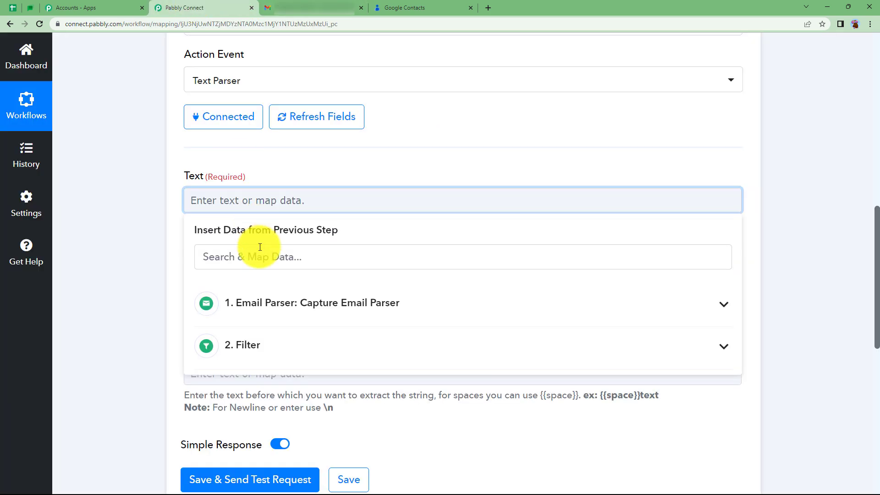
click(341, 7)
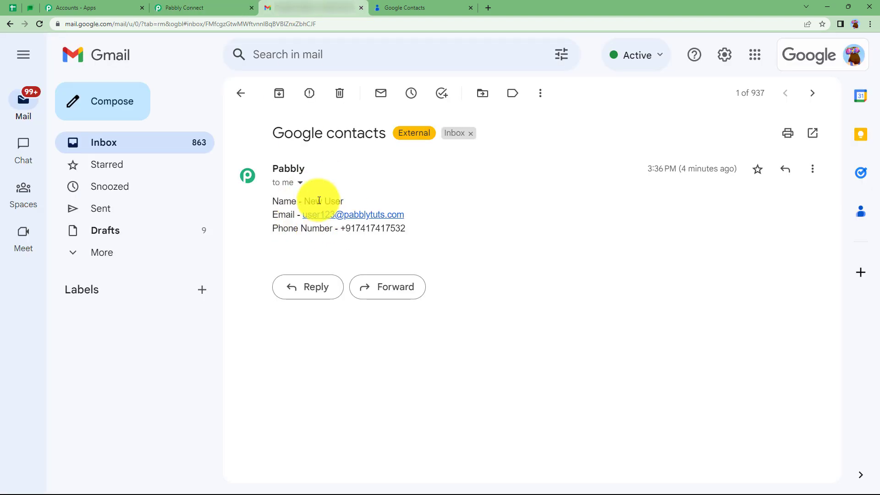
click(215, 3)
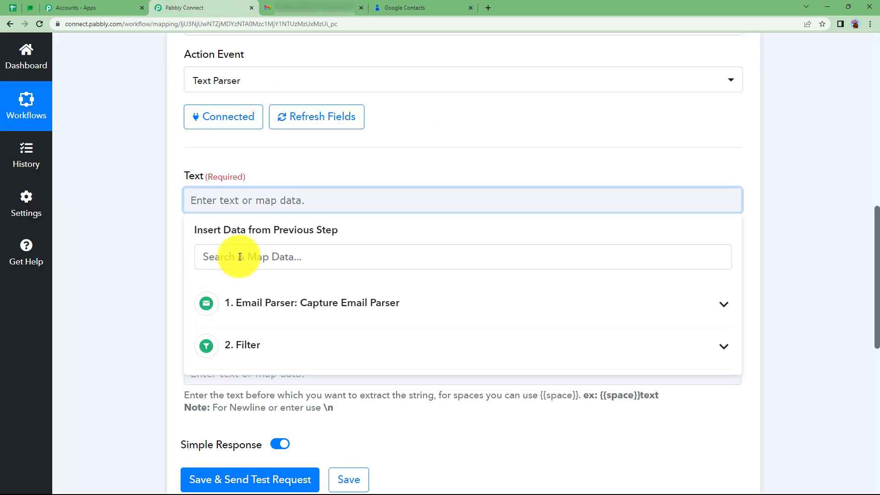
click(240, 256)
text(name)
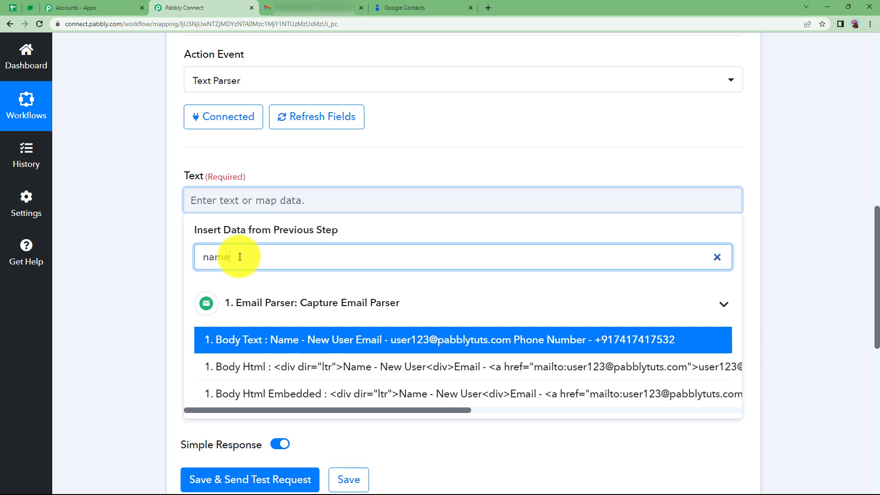
click(248, 335)
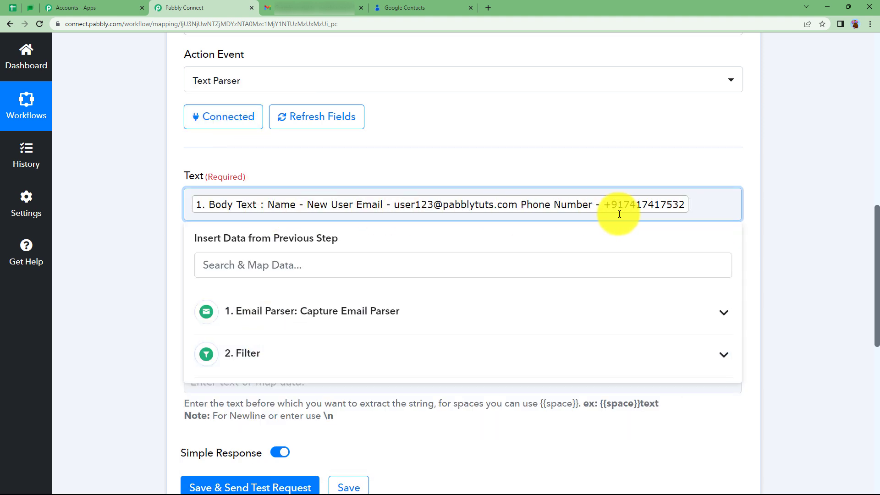
click(184, 239)
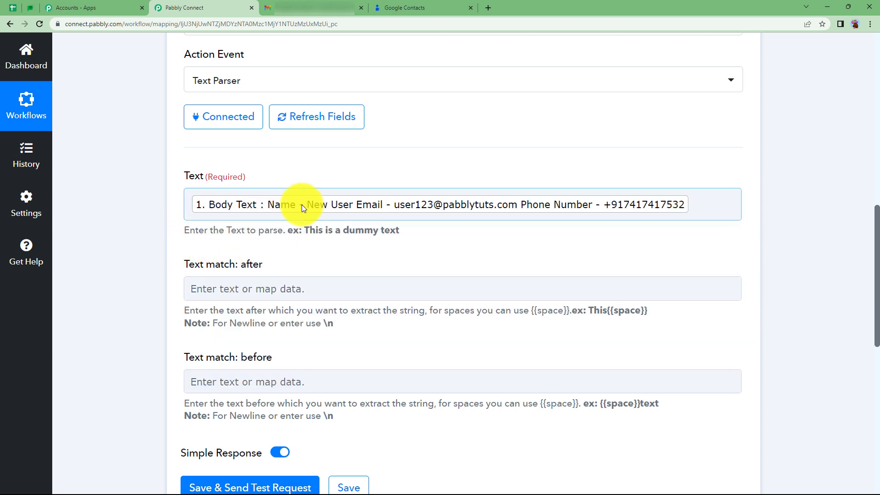
Set the Text Parser to extract the text after "Name -" and before "Email"
click(260, 295)
text(Name -)
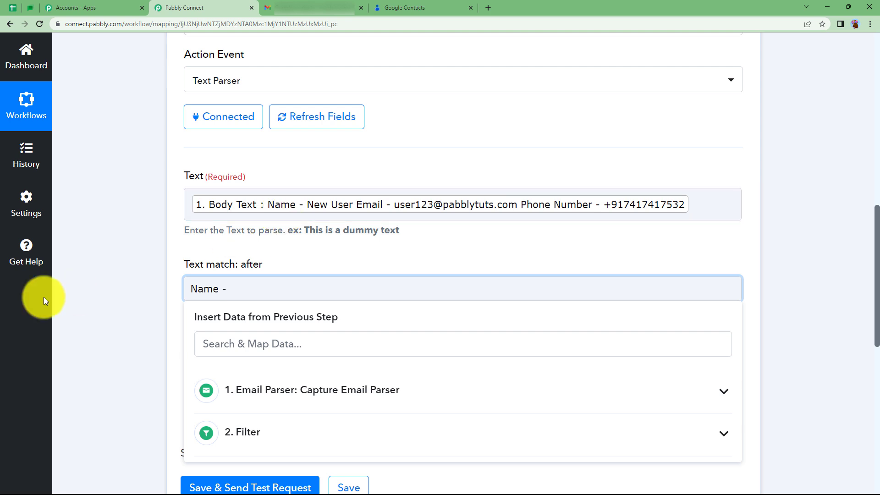
click(162, 350)
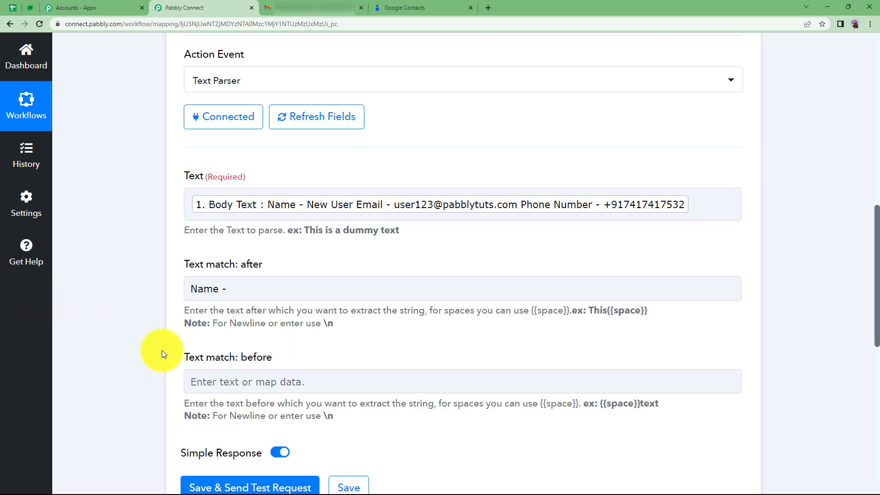
click(238, 379)
text(eMAI)
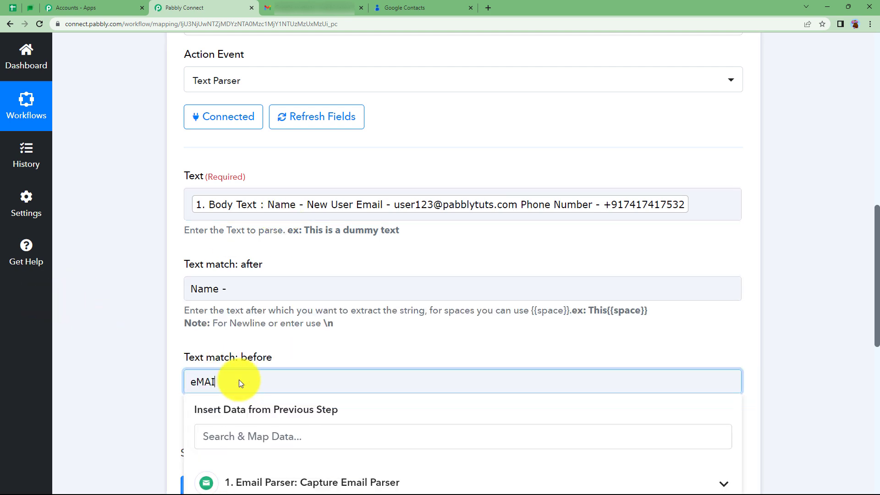
key(BackSpace)
key(BackSpace)
key(BackSpace)
key(BackSpace)
text(Email)
click(163, 329)
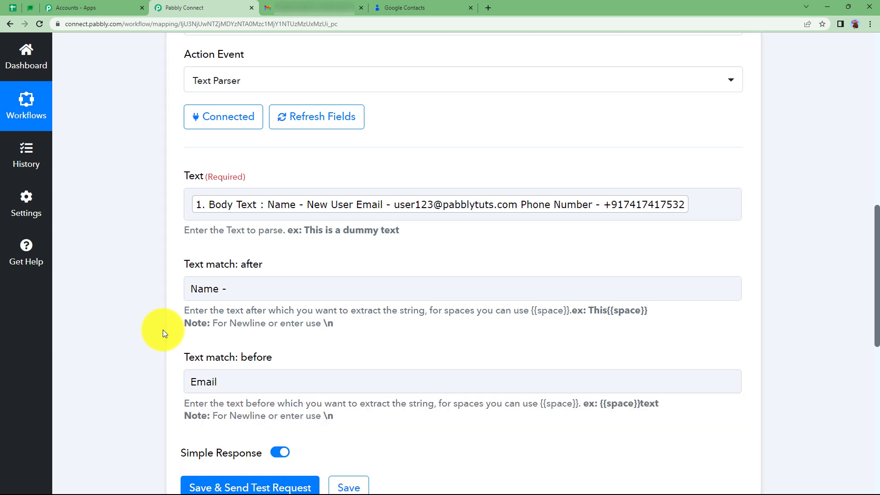
Save the Text Parser step with a test request and check its response
scroll(230, 247, down, 1)
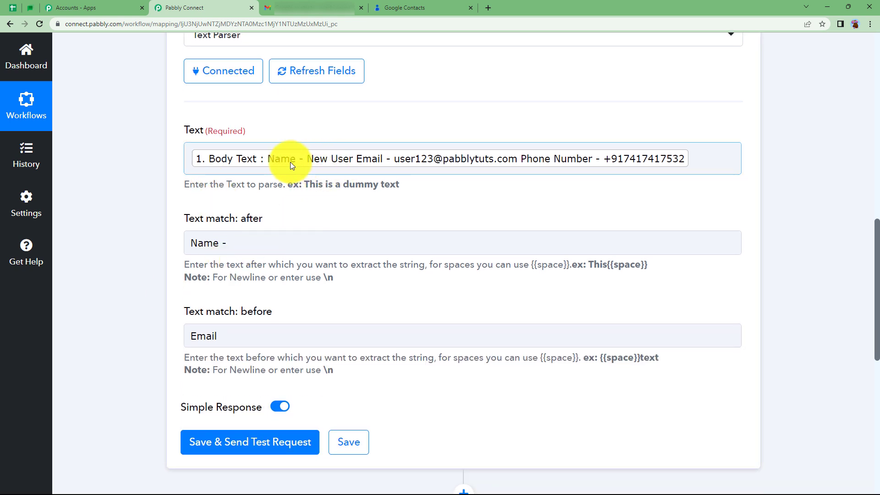
click(273, 438)
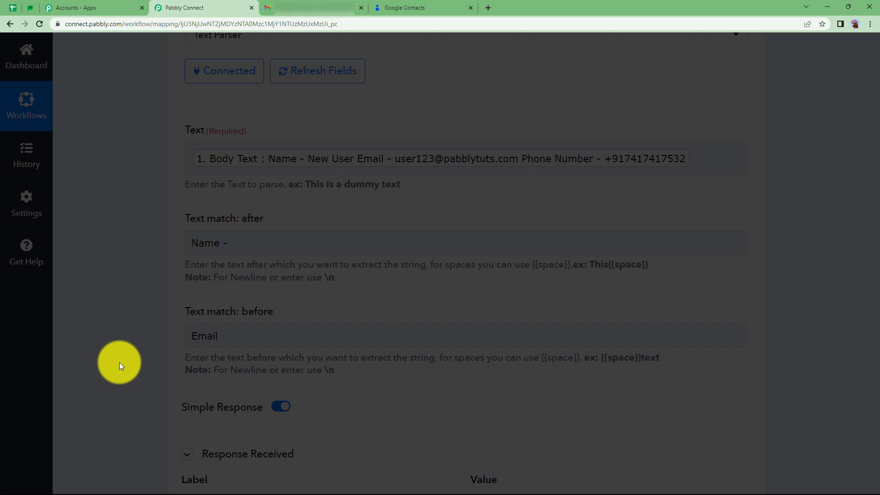
scroll(418, 299, down, 4)
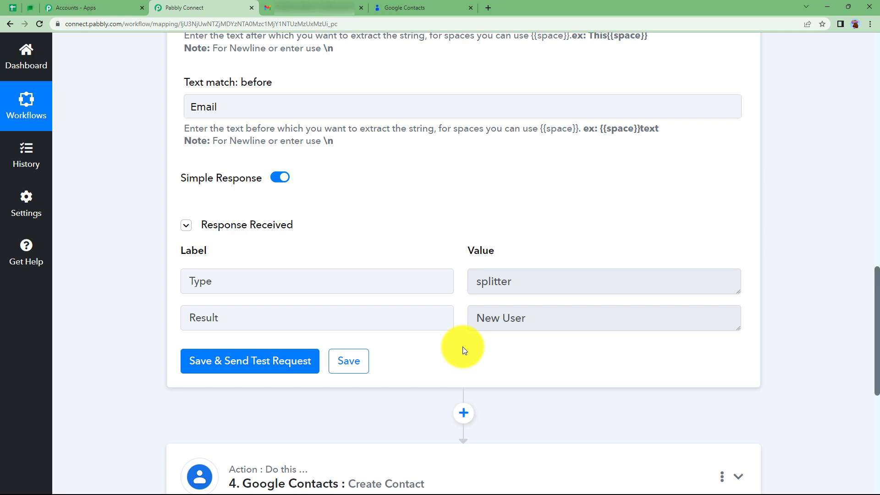
Expand the Google Contacts step, examine which name fields it needs, and collapse it again
scroll(389, 388, down, 4)
click(261, 289)
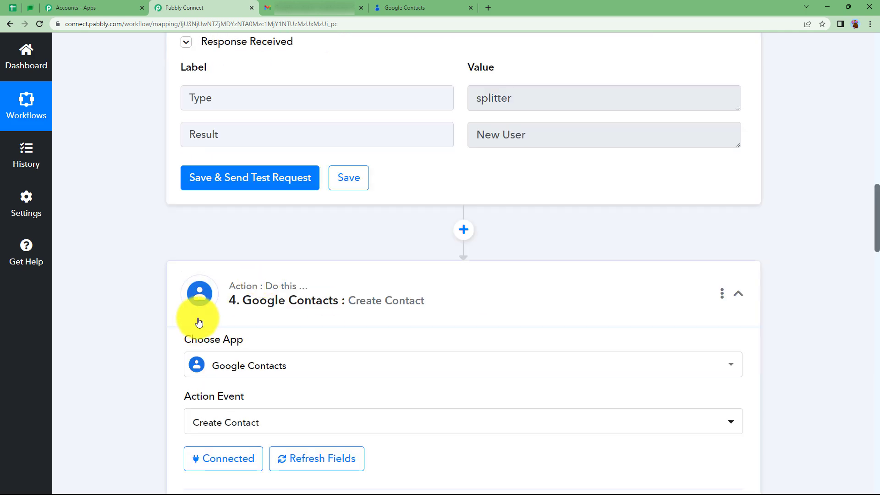
scroll(197, 317, down, 12)
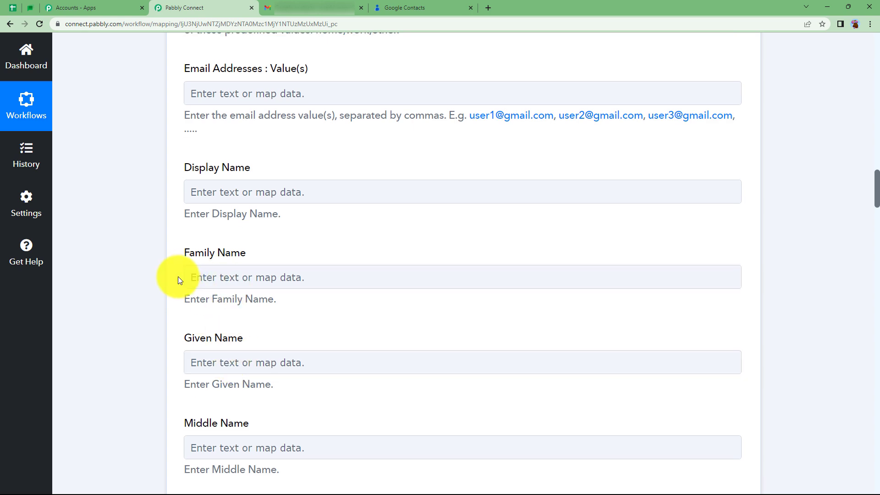
scroll(178, 277, up, 15)
click(244, 341)
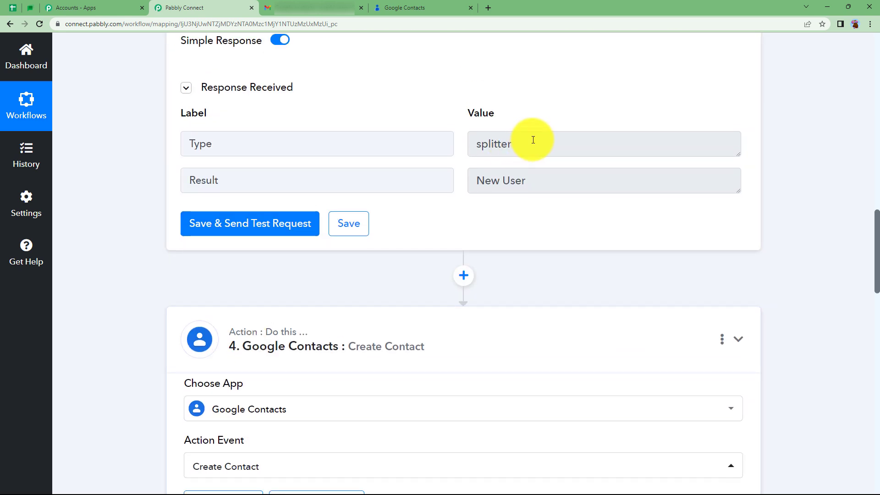
Insert a Text Formatter by Pabbly step with the Split Text event between the Text Parser and Google Contacts, and connect it
click(464, 276)
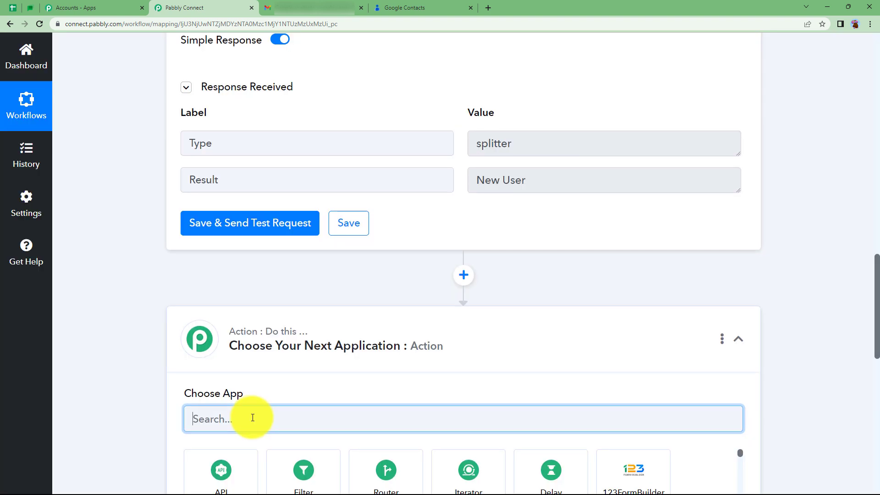
text(text)
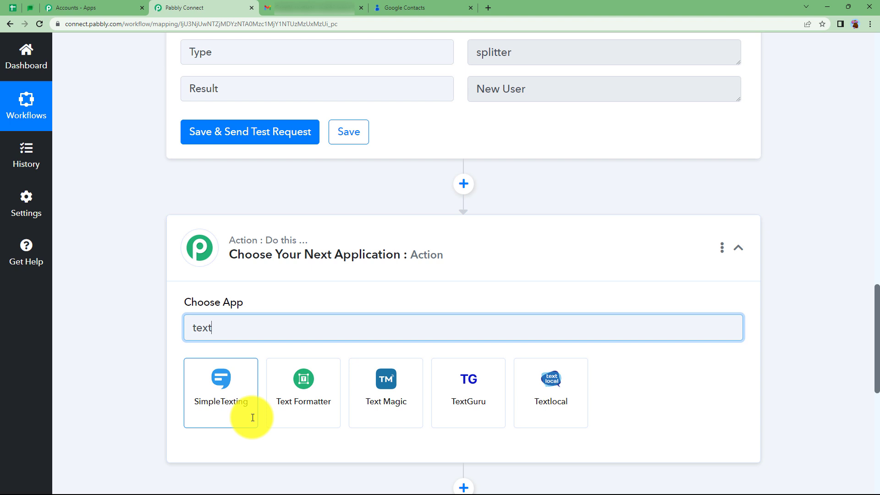
click(284, 395)
click(279, 387)
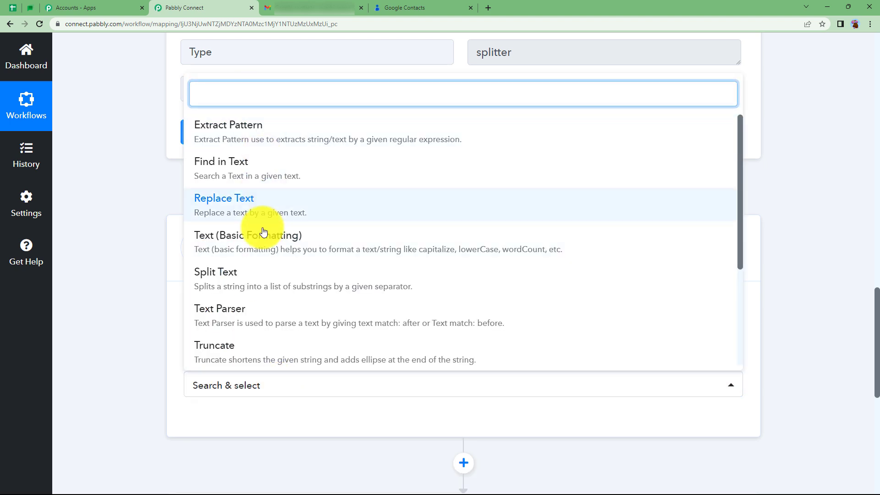
click(243, 282)
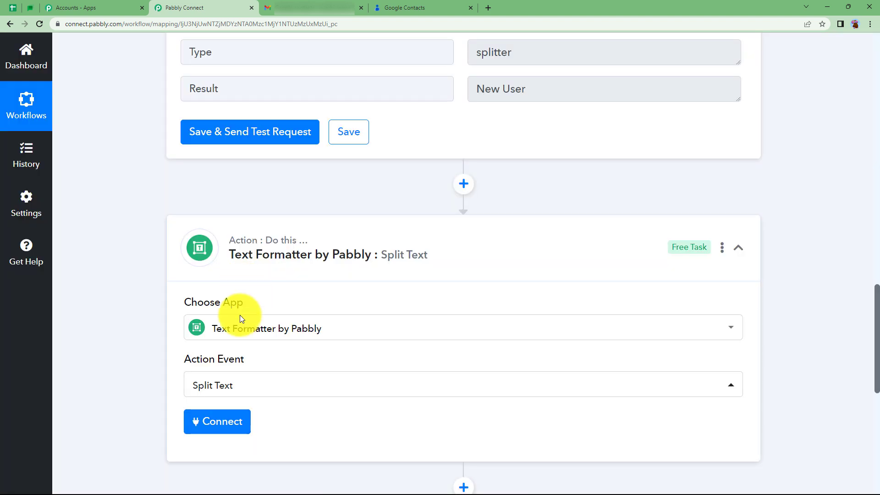
click(216, 419)
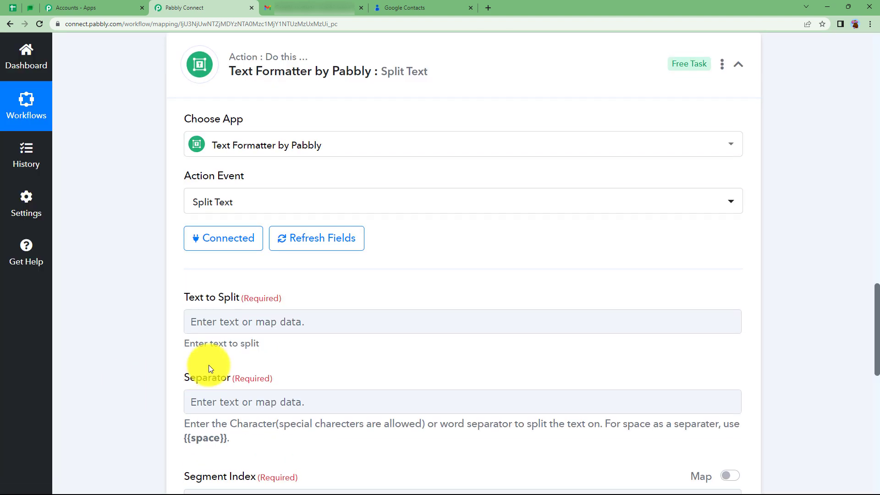
Map the Result from the Text Parser step into the Text to Split field
click(235, 323)
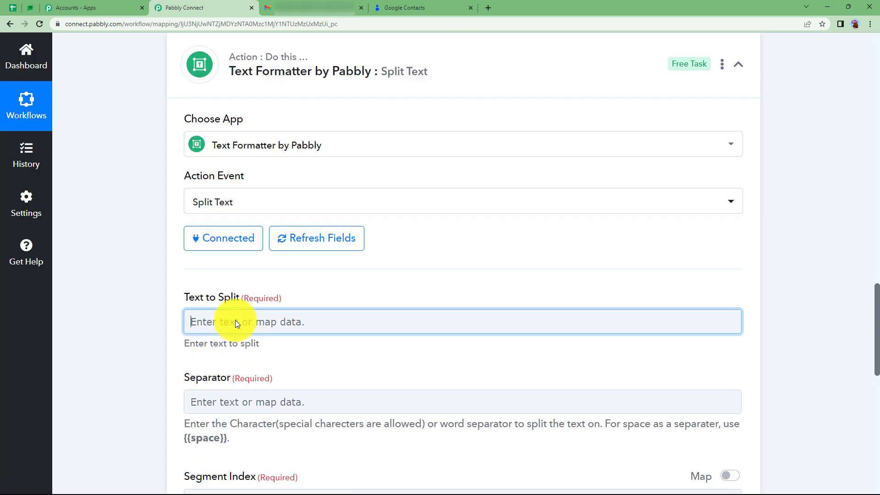
scroll(255, 353, down, 4)
click(271, 337)
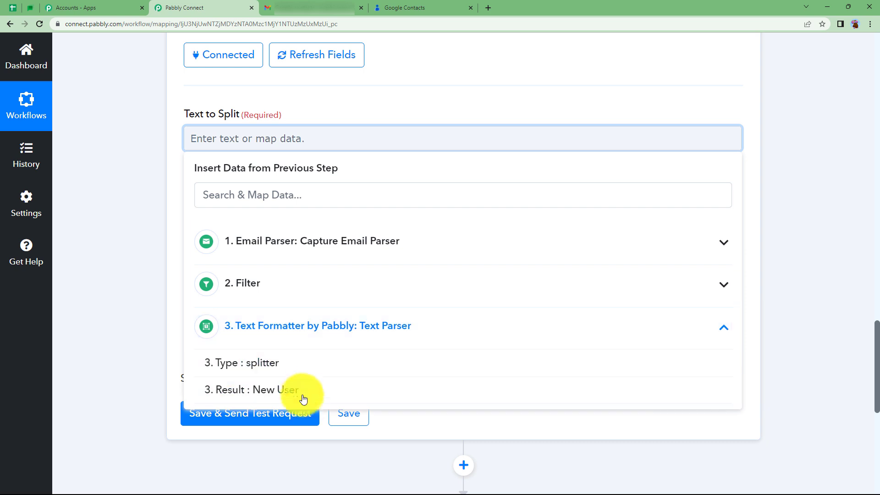
click(303, 399)
click(144, 220)
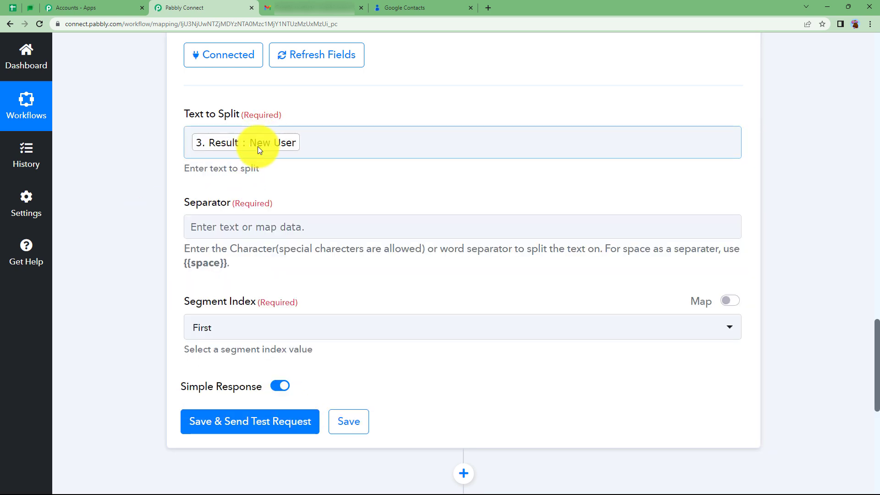
Set the Split Text separator to {{space}}, copied from the field's help text
click(238, 228)
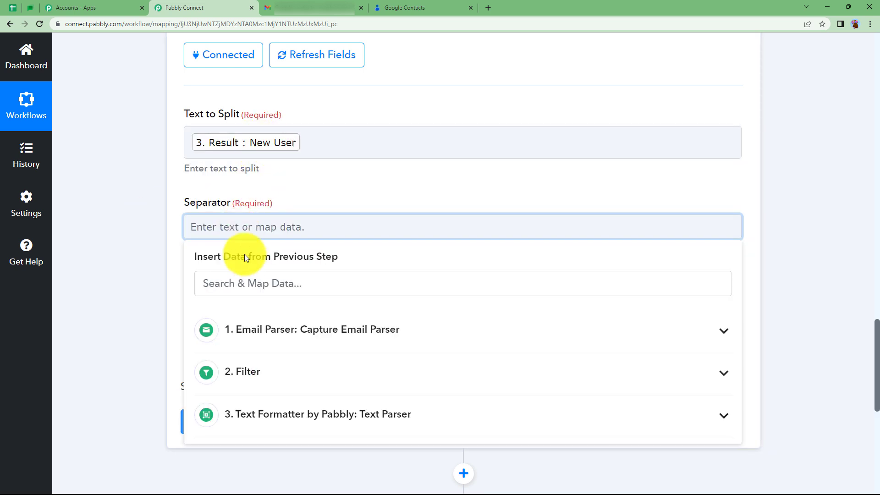
click(165, 258)
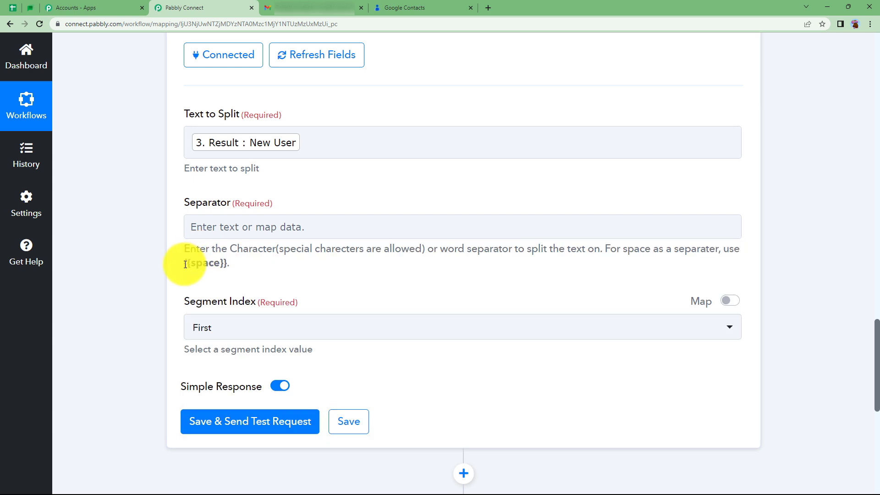
drag(195, 267, 221, 280)
key(ctrl+c)
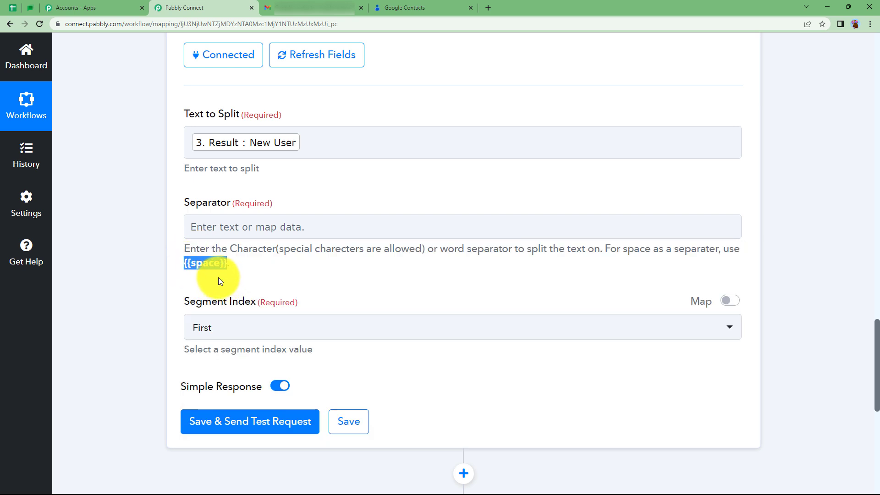
click(210, 229)
key(ctrl+v)
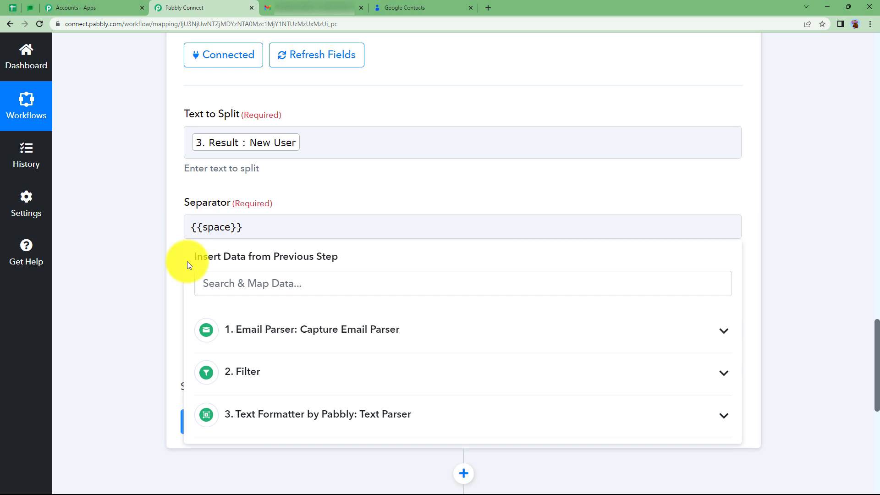
click(187, 261)
Set the Segment Index to All and save the Split Text step with a test request
click(207, 326)
click(205, 293)
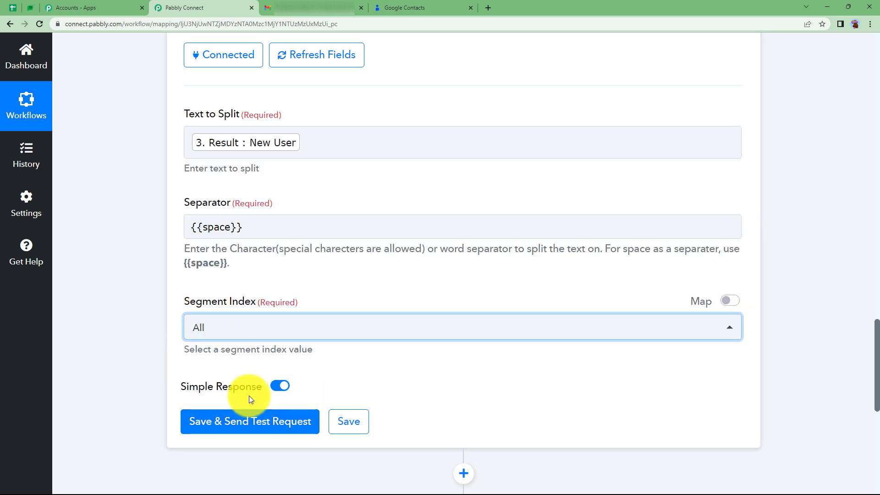
click(252, 418)
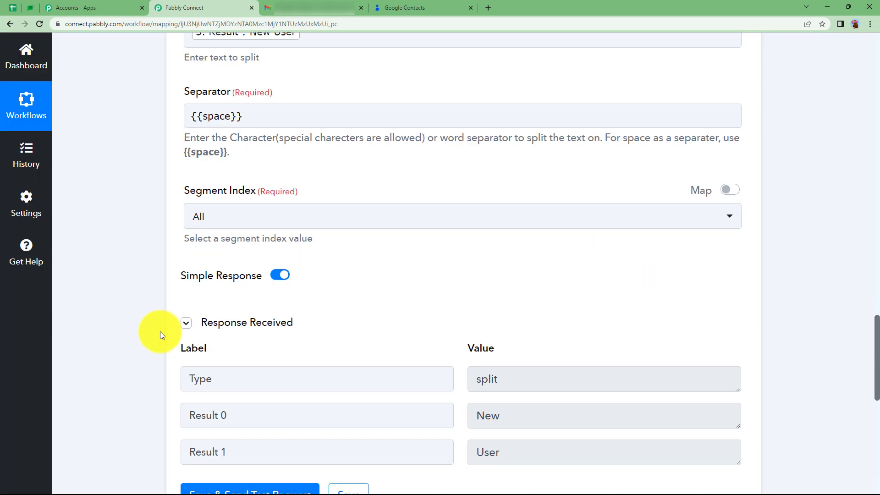
Collapse the Split Text step and copy the Text Parser step that extracts the name from the email body
scroll(403, 304, up, 12)
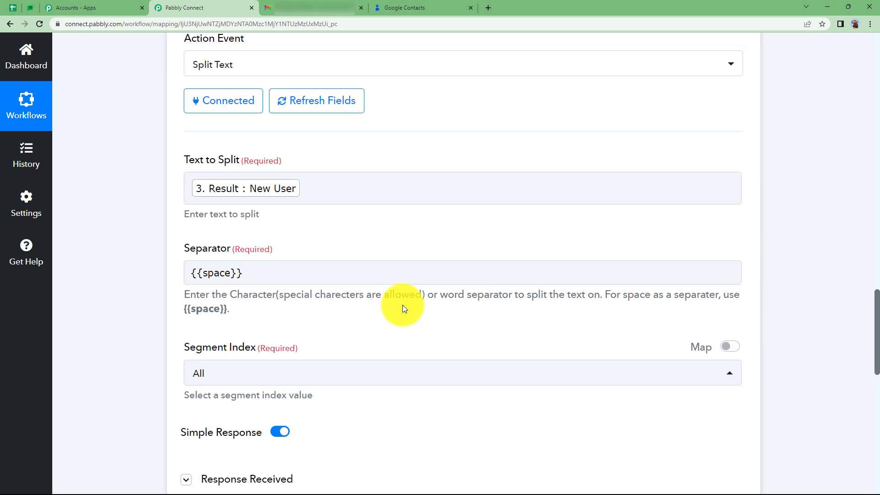
click(402, 310)
scroll(128, 362, up, 6)
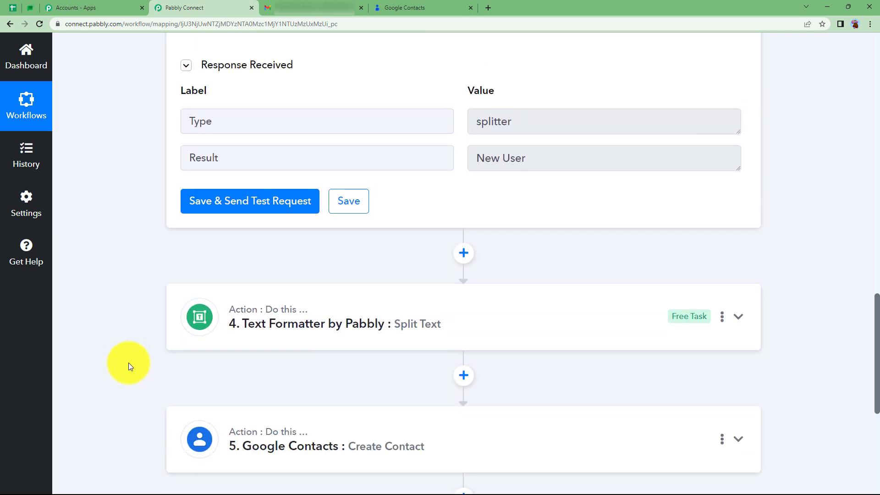
scroll(129, 362, up, 6)
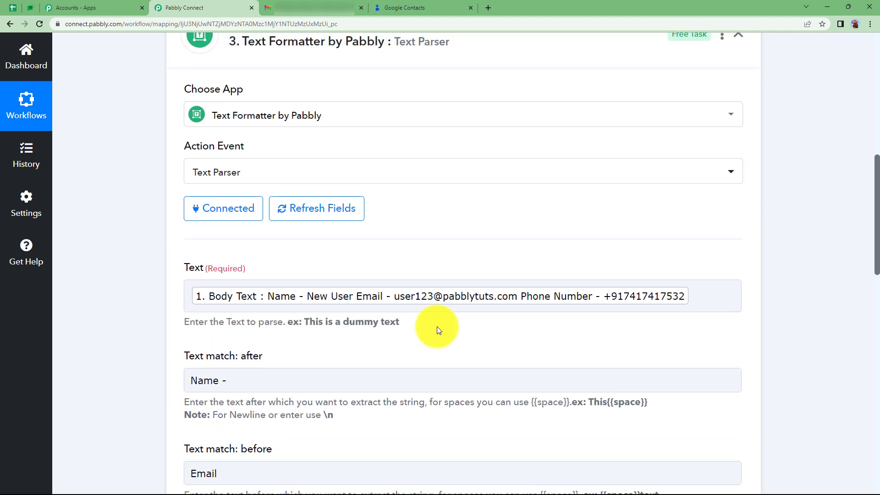
click(401, 298)
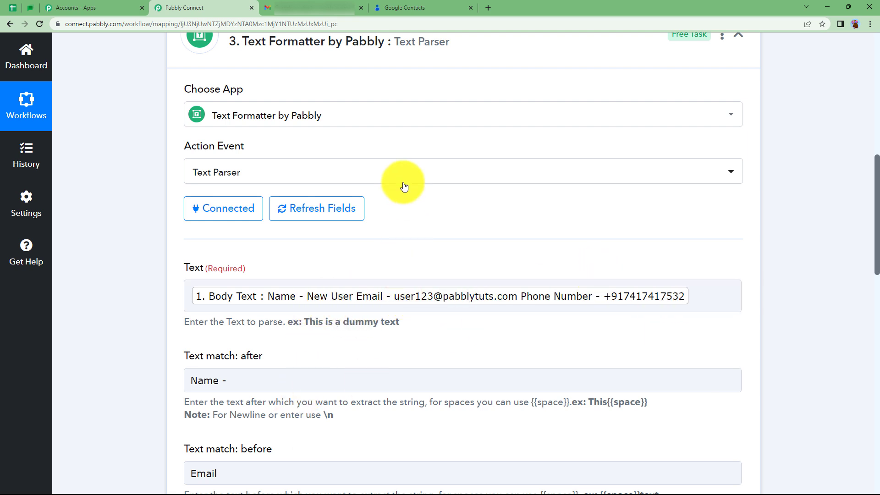
click(485, 56)
scroll(302, 350, up, 3)
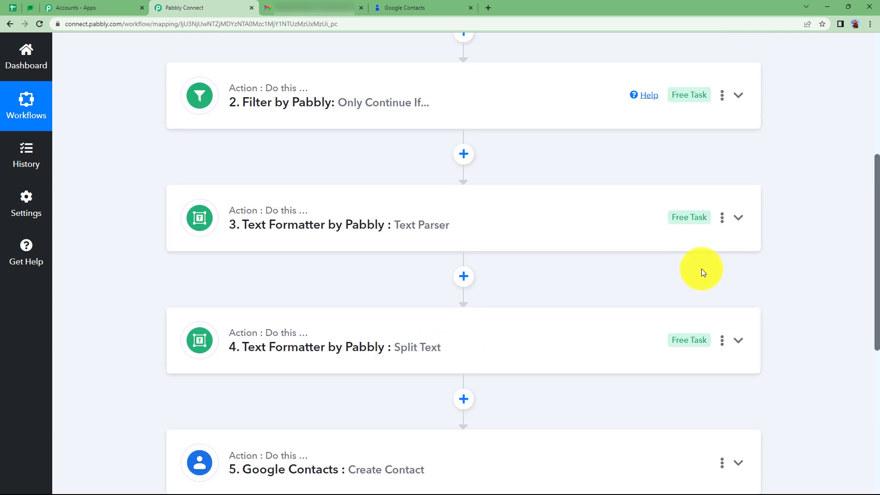
click(722, 217)
click(678, 264)
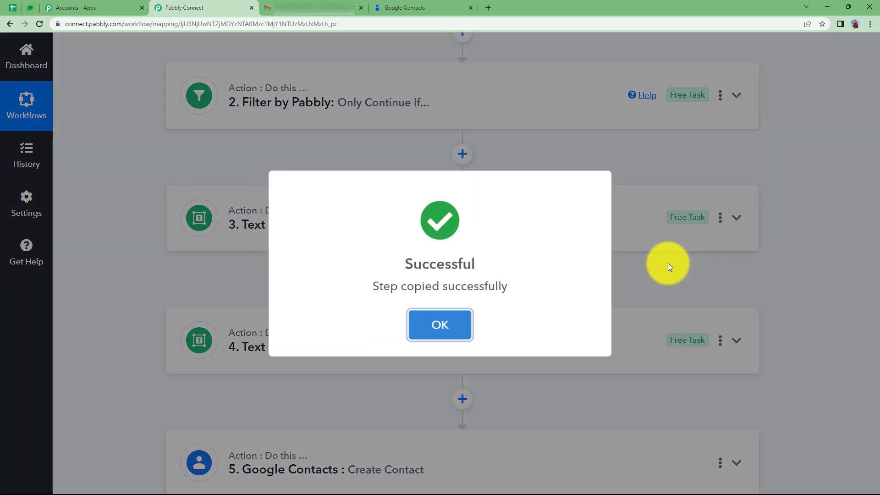
click(458, 330)
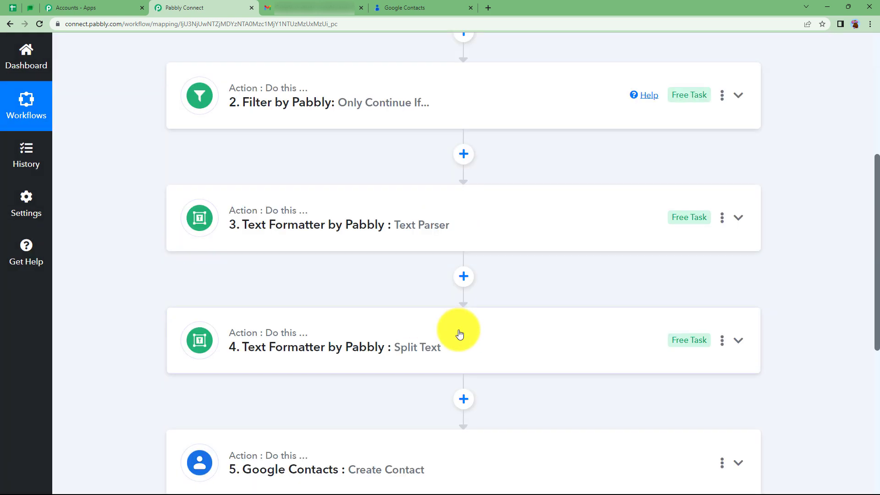
Paste the copied Text Parser step directly after the Split Text step
scroll(481, 362, down, 2)
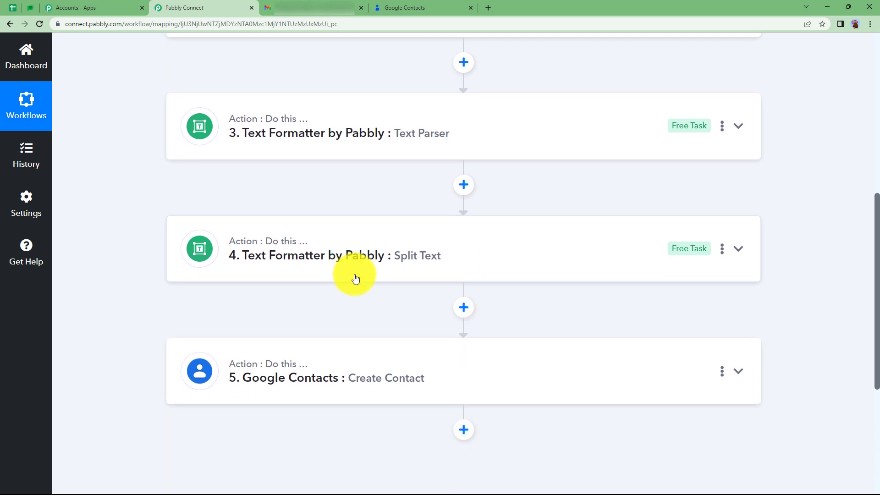
click(723, 250)
click(678, 314)
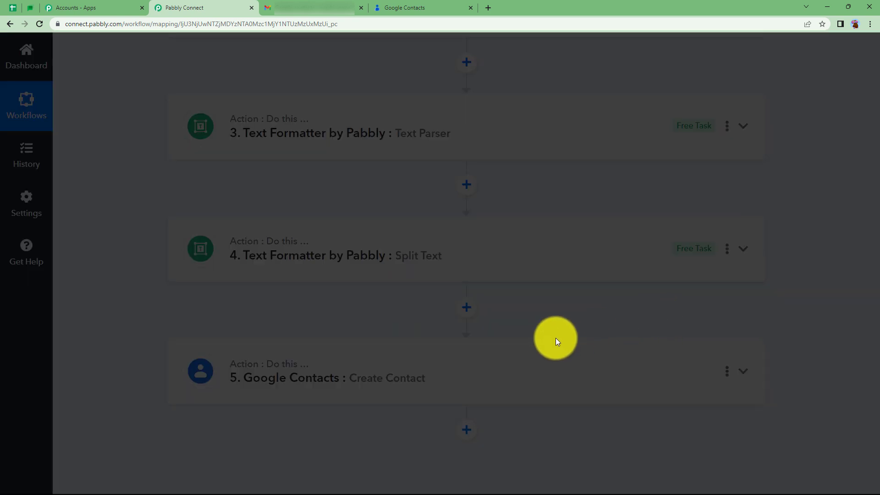
scroll(294, 299, down, 2)
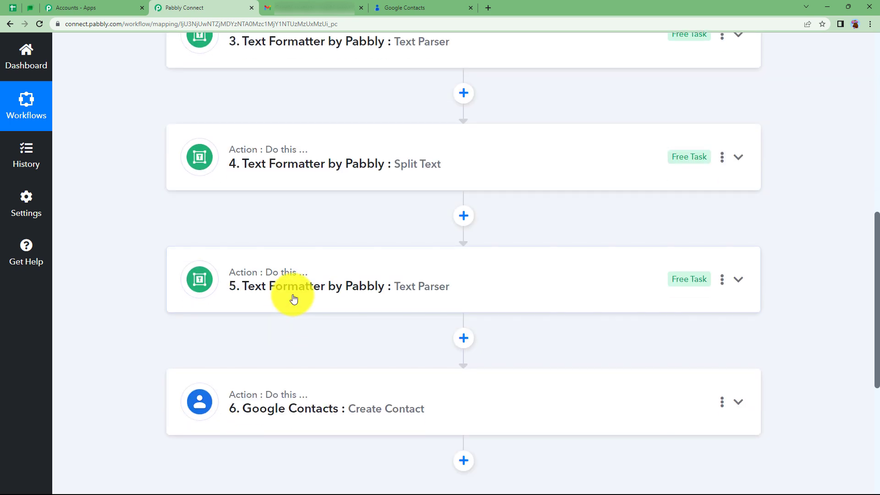
Set Text match: after to "Email -" in the pasted Text Parser step 5
click(294, 299)
scroll(117, 400, down, 6)
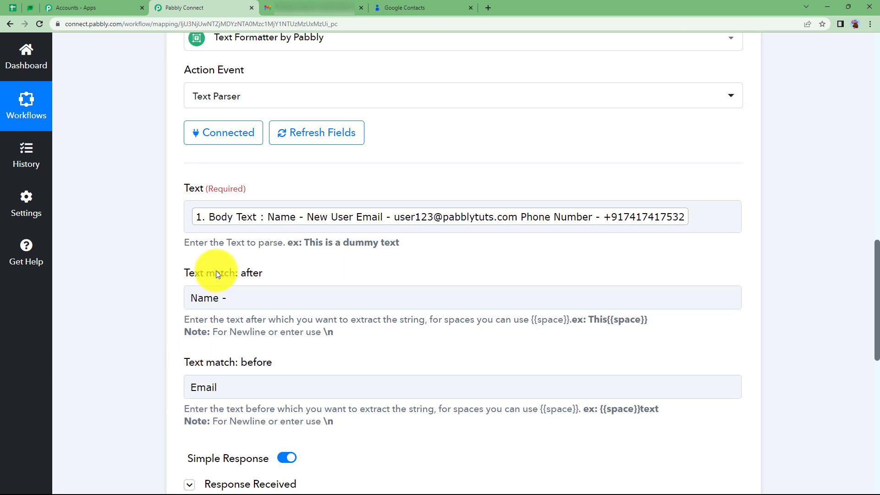
click(272, 223)
click(245, 298)
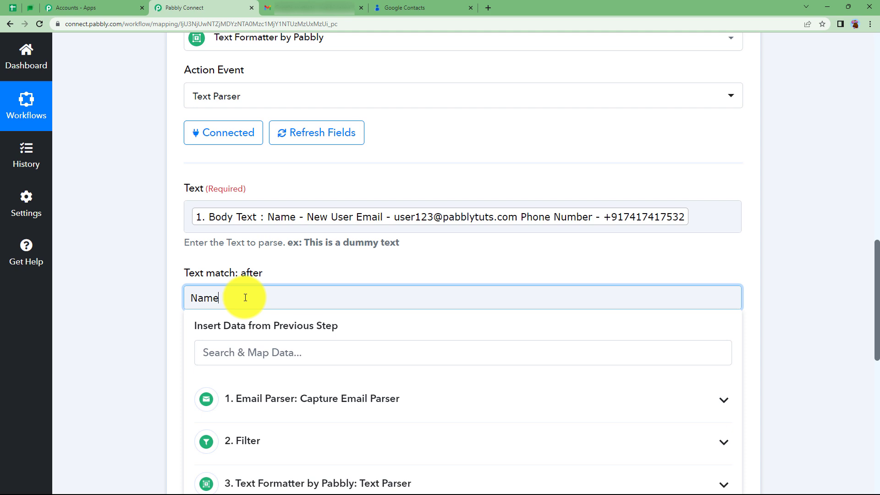
text(Name)
key(BackSpace)
key(BackSpace)
key(BackSpace)
key(BackSpace)
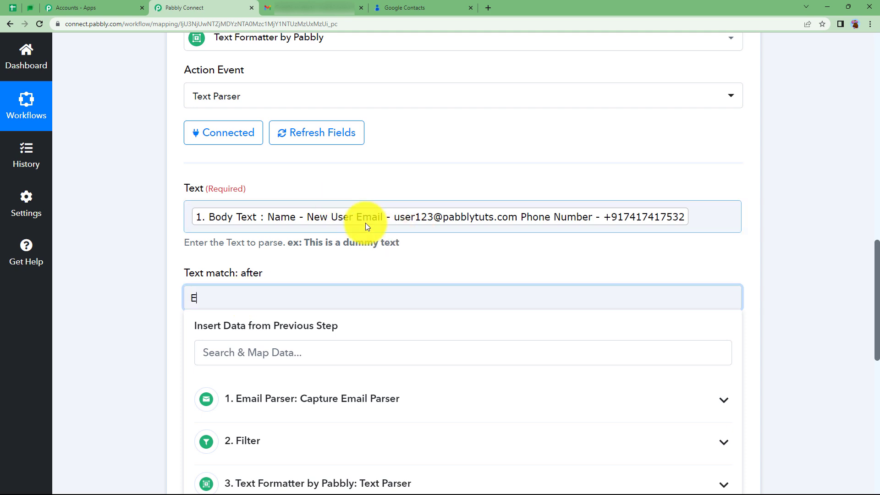
text(Email -)
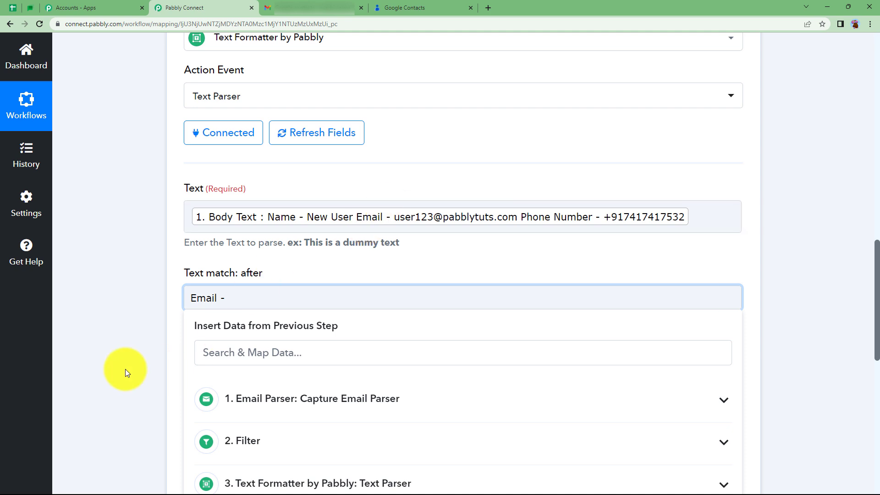
click(128, 371)
Set Text match: before to "Phone" in Text Parser step 5 and save it with a test request
click(246, 385)
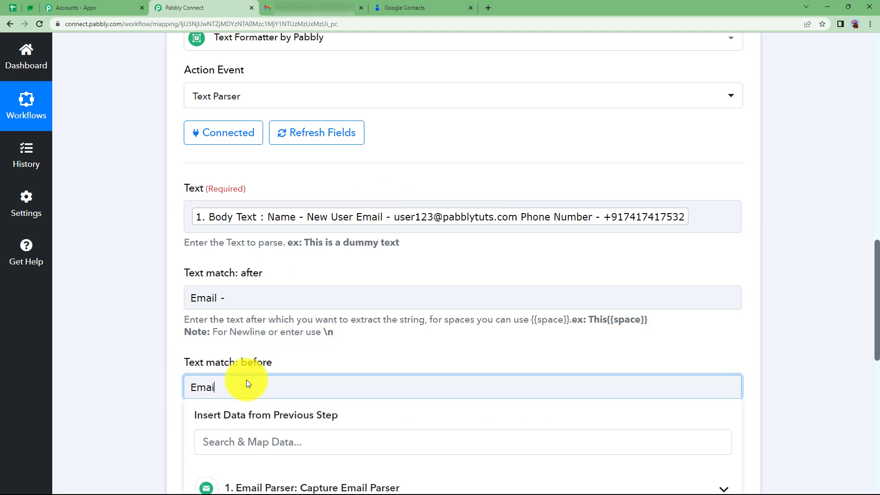
key(BackSpace)
key(BackSpace)
key(BackSpace)
key(BackSpace)
key(BackSpace)
text(Phone)
click(155, 392)
scroll(180, 389, down, 3)
click(262, 384)
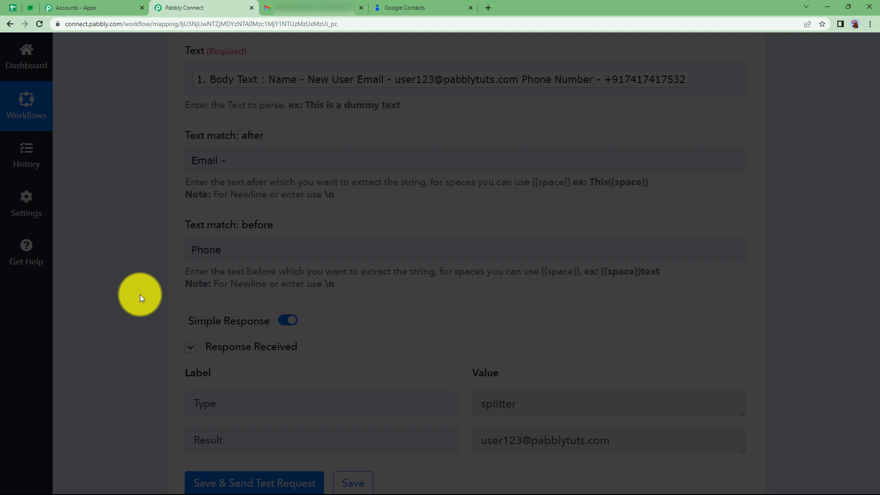
Collapse Text Parser step 5 and paste the copied Text Parser step once more after it
scroll(298, 141, up, 6)
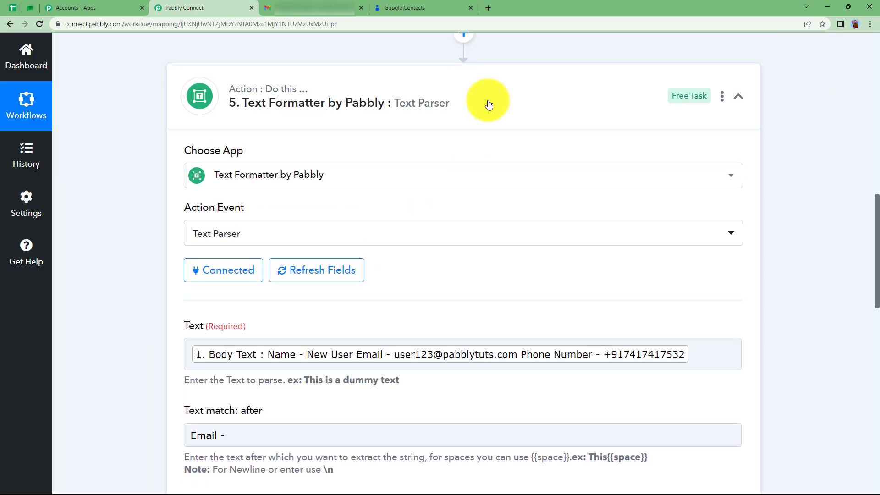
click(488, 105)
click(722, 97)
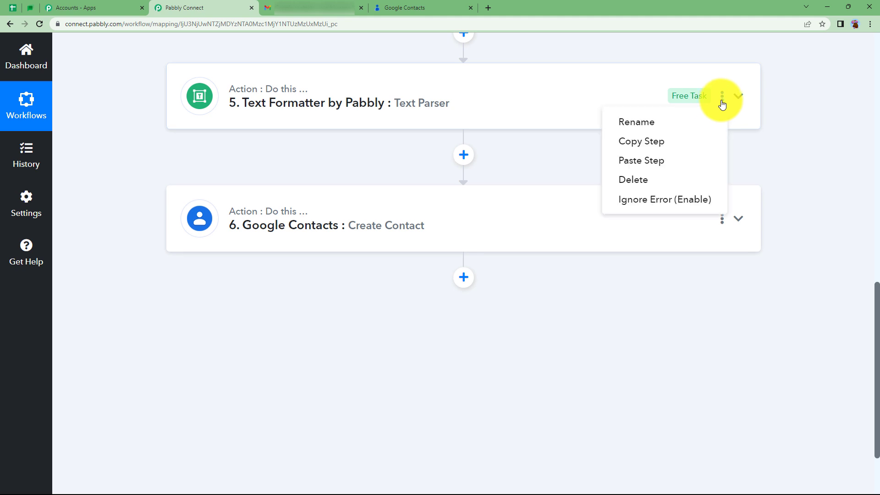
click(684, 165)
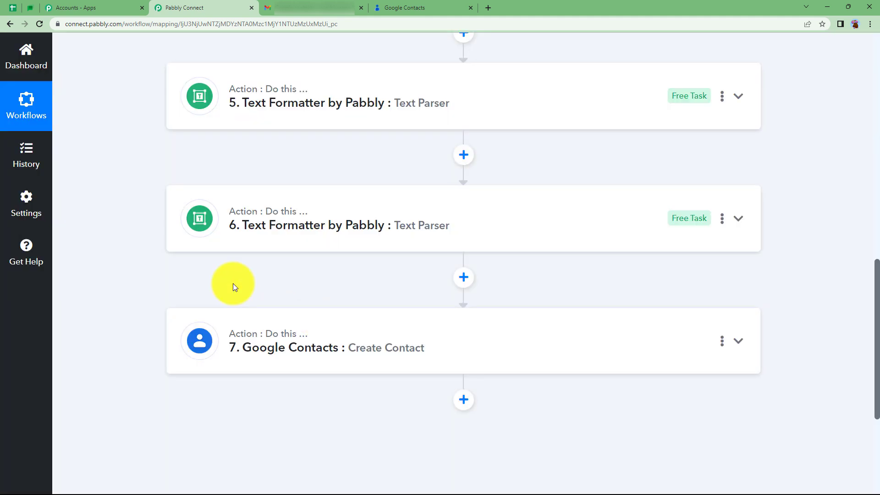
Set Text match: after to "Number -" in the newly pasted Text Parser step 6
click(269, 231)
scroll(172, 356, down, 3)
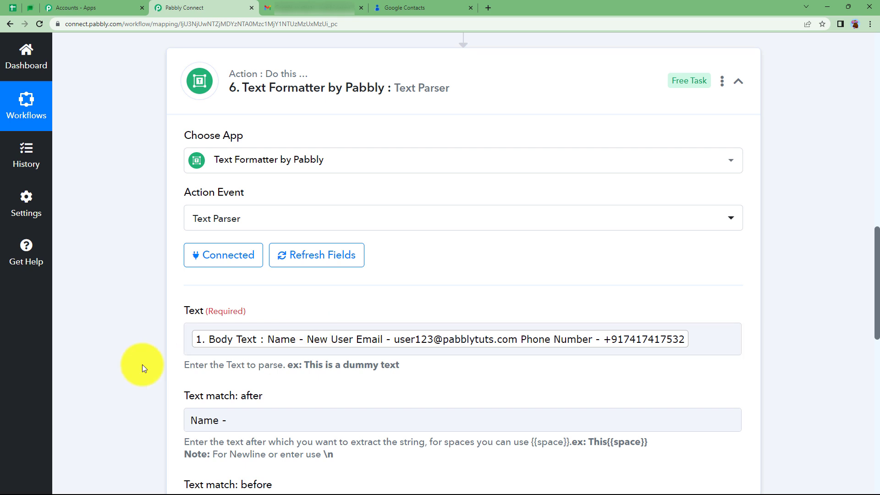
scroll(142, 364, down, 3)
click(234, 281)
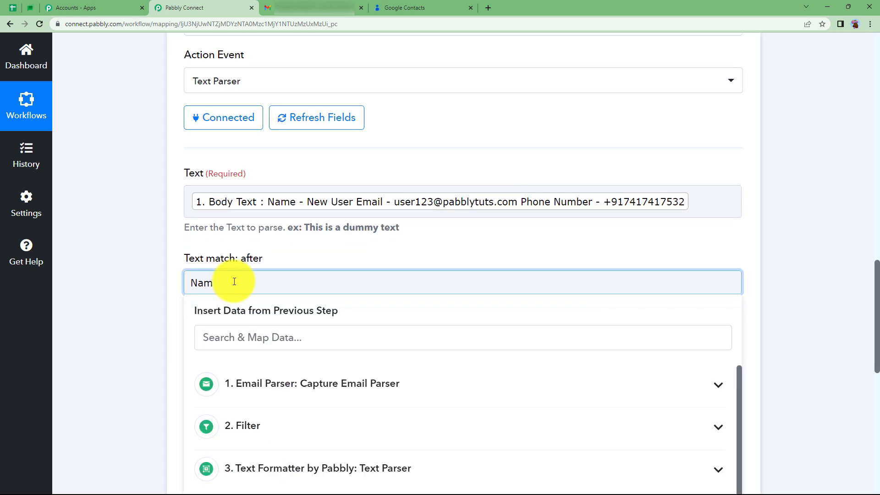
text(Number -)
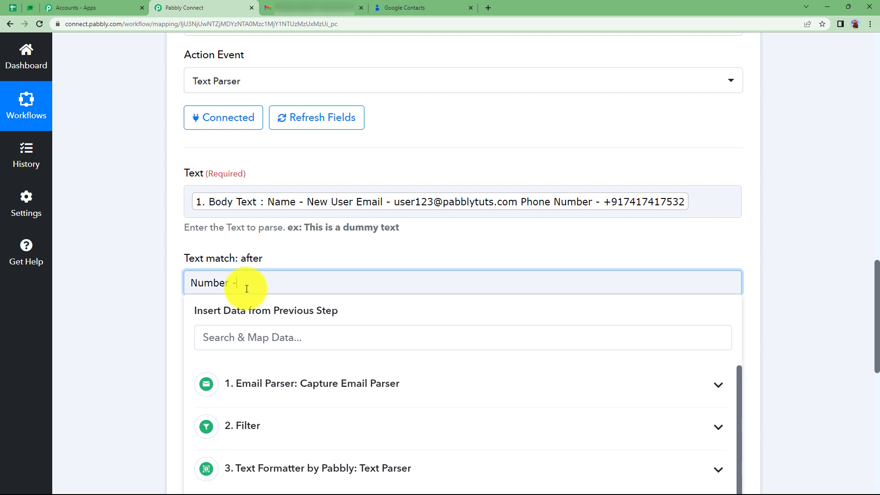
click(170, 308)
Clear the Text match: before field in Text Parser step 6 and save it with a test request
click(252, 376)
key(BackSpace)
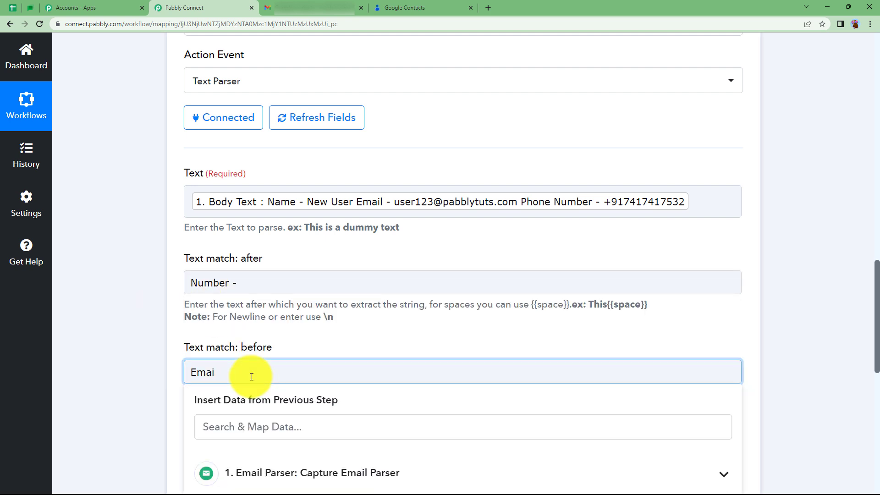
key(BackSpace)
key(BackSpace)
key(BackSpace)
key(BackSpace)
click(196, 434)
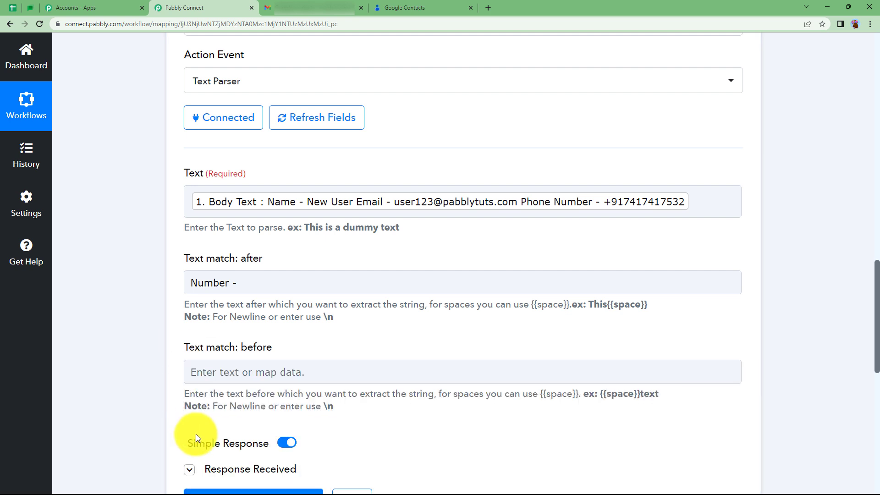
scroll(196, 434, down, 3)
click(255, 365)
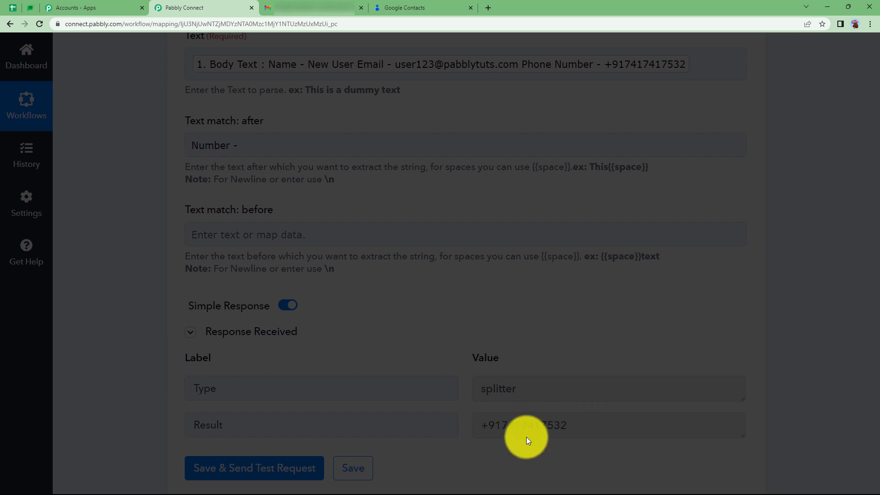
Collapse Text Parser step 6 and review the response received in the Split Text step
scroll(183, 286, up, 4)
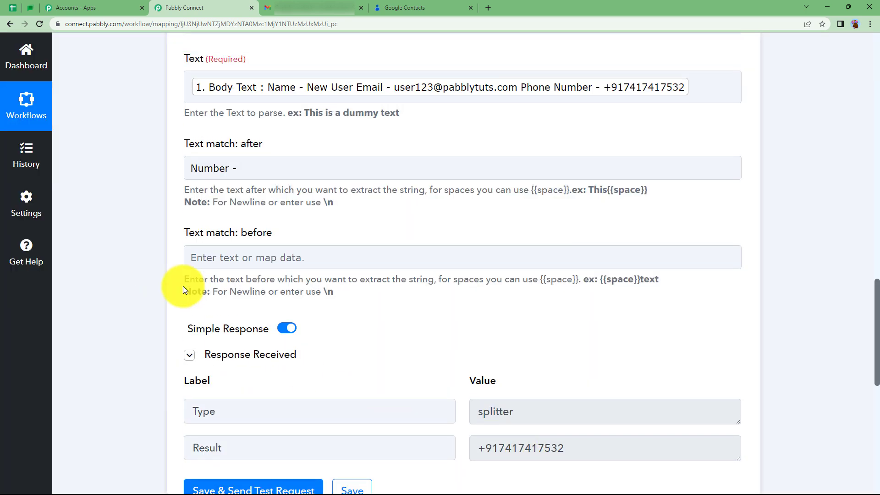
scroll(413, 133, up, 2)
click(408, 138)
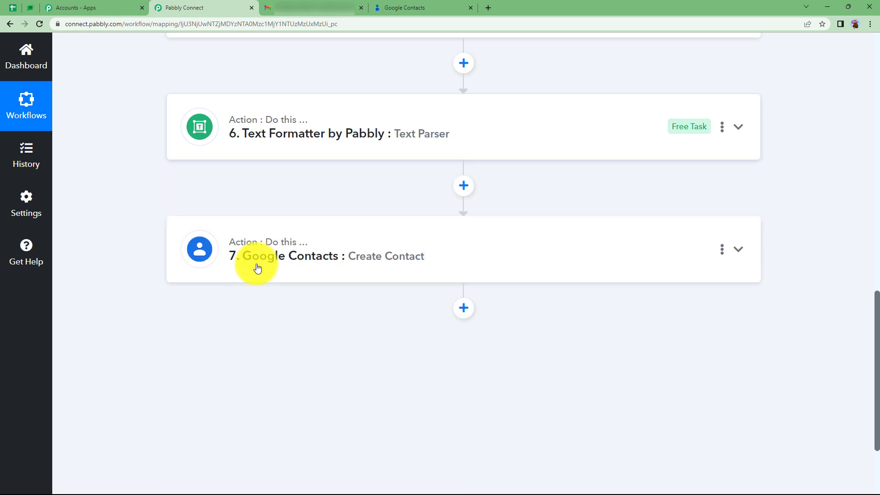
scroll(256, 264, up, 7)
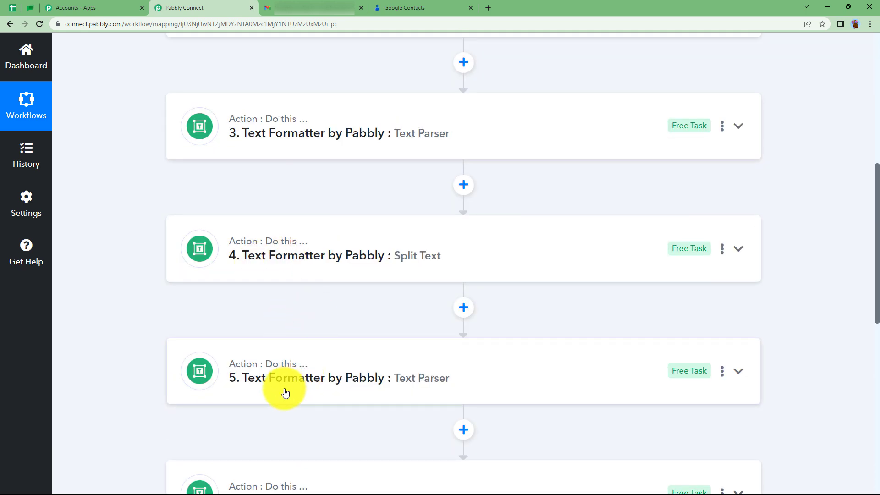
click(351, 270)
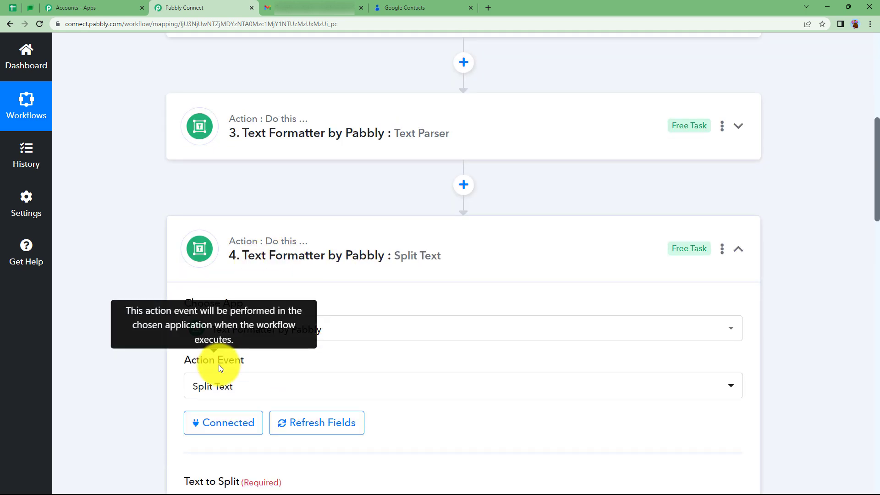
scroll(219, 365, down, 10)
scroll(425, 300, up, 12)
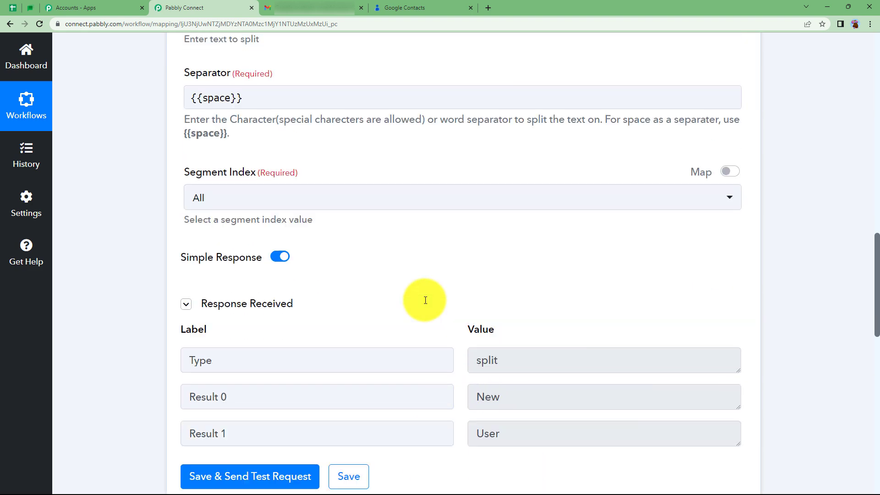
click(393, 275)
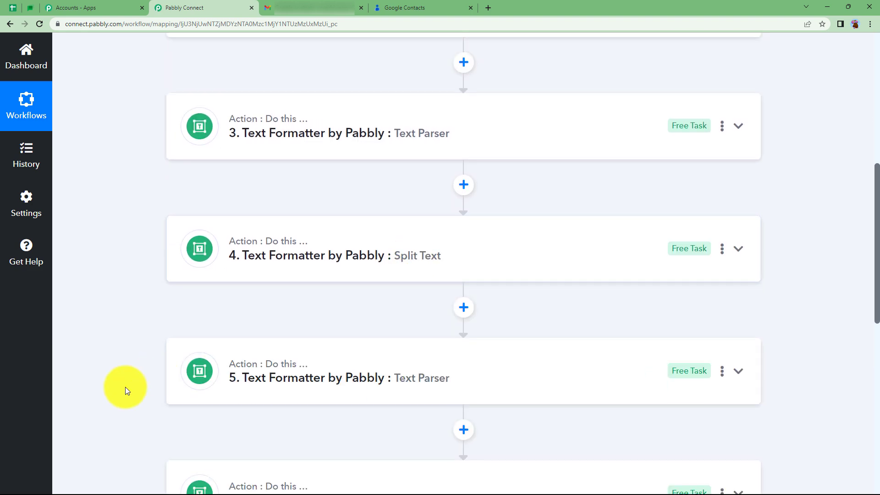
Map the Result of Text Parser step 3 to Email Addresses : Display Name(s) in the Google Contacts Create Contact step
scroll(125, 387, down, 8)
click(346, 266)
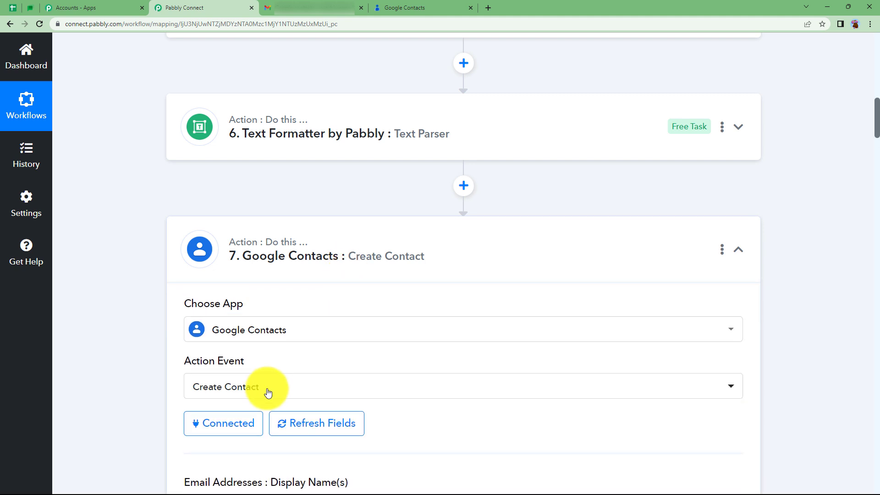
scroll(206, 383, down, 4)
click(299, 241)
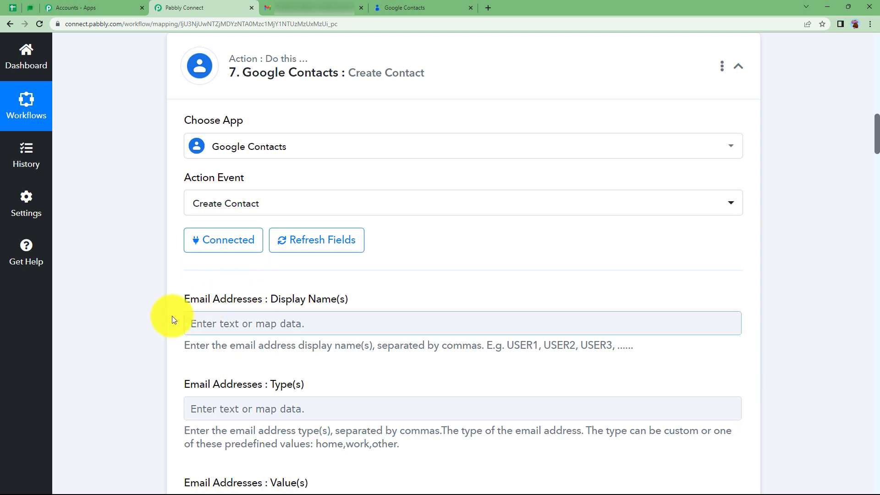
scroll(173, 315, down, 3)
click(242, 183)
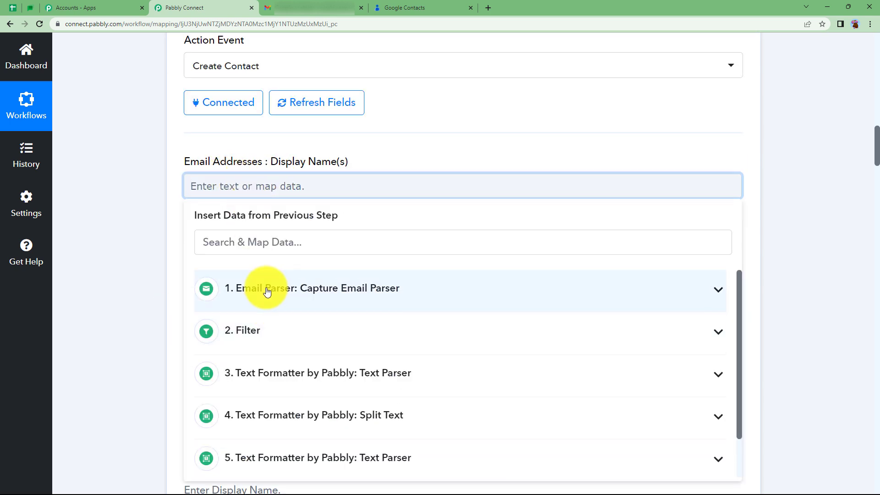
click(272, 241)
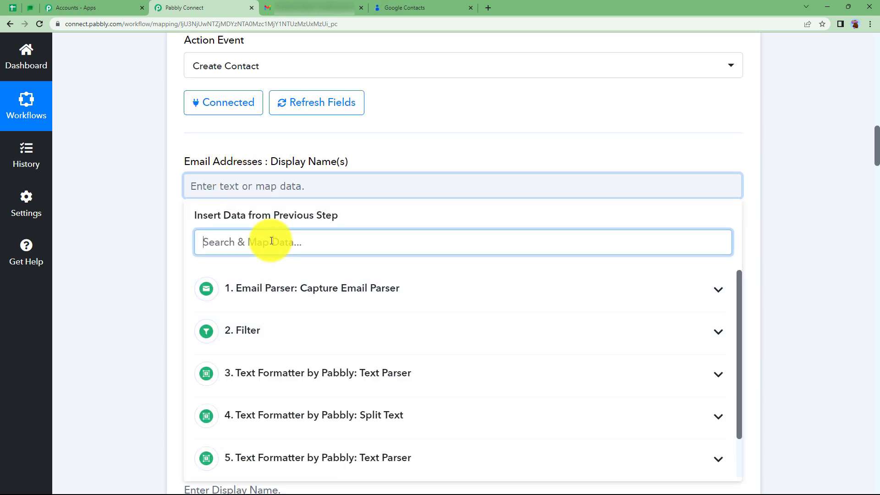
text(new user)
click(344, 452)
click(168, 257)
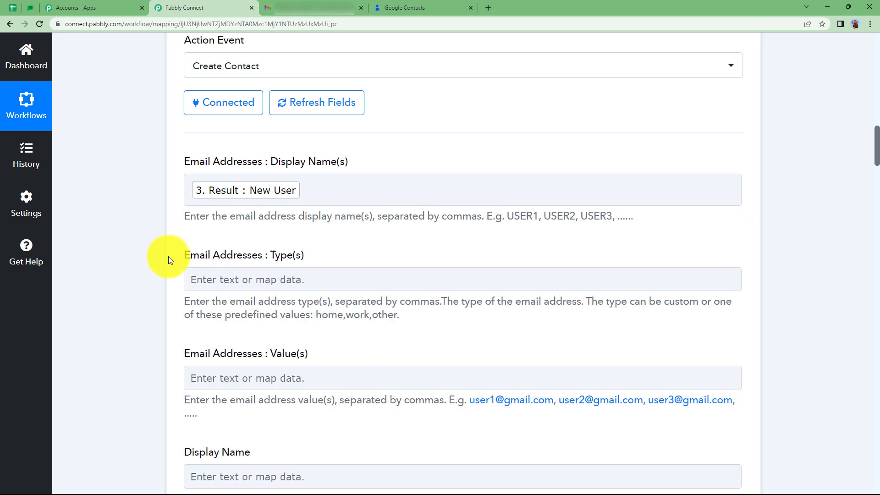
Map the Result of Text Parser step 5 to the Email Addresses : Value(s) field
scroll(119, 301, down, 4)
click(280, 195)
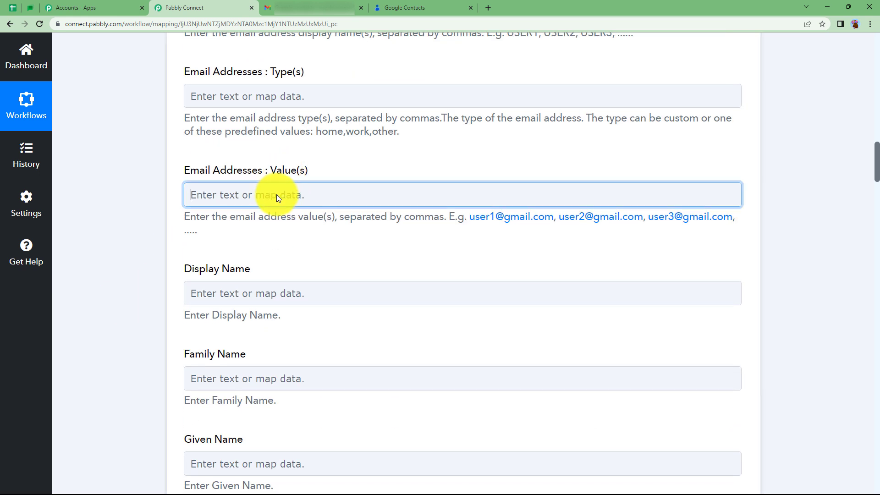
scroll(305, 390, down, 1)
click(197, 418)
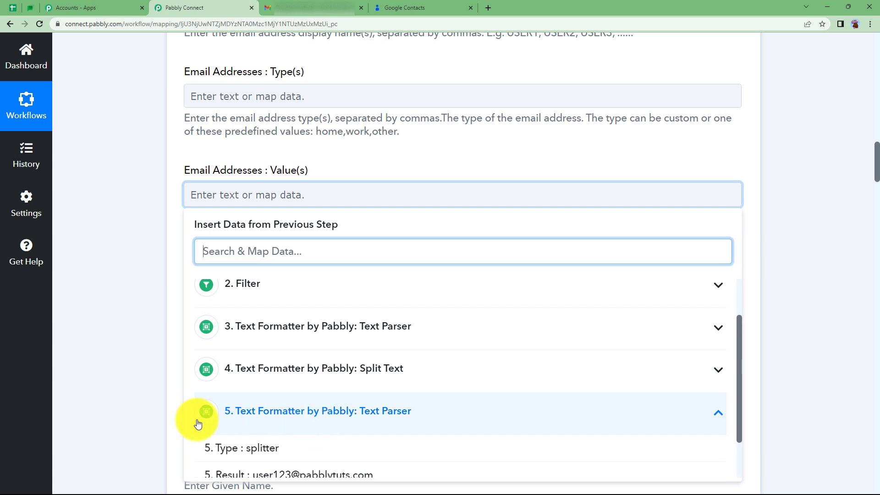
scroll(216, 411, down, 2)
click(305, 418)
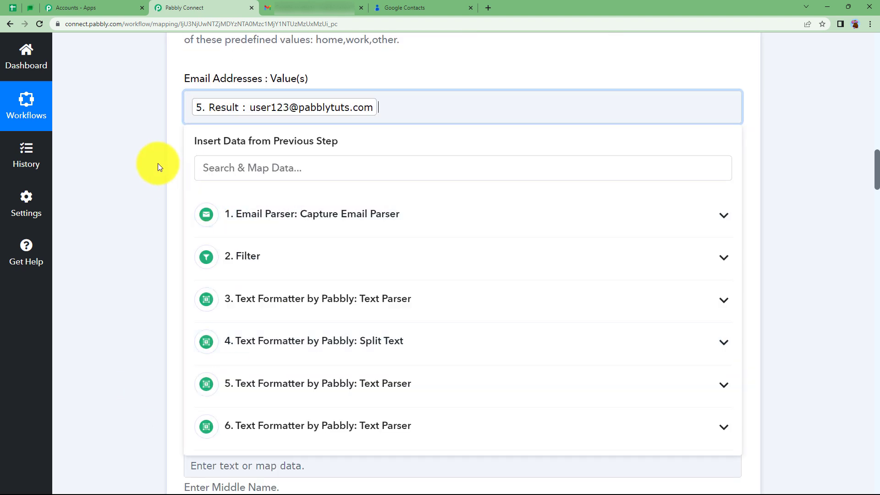
click(158, 163)
Map the Result of Text Parser step 3 to the contact's Display Name field
click(235, 214)
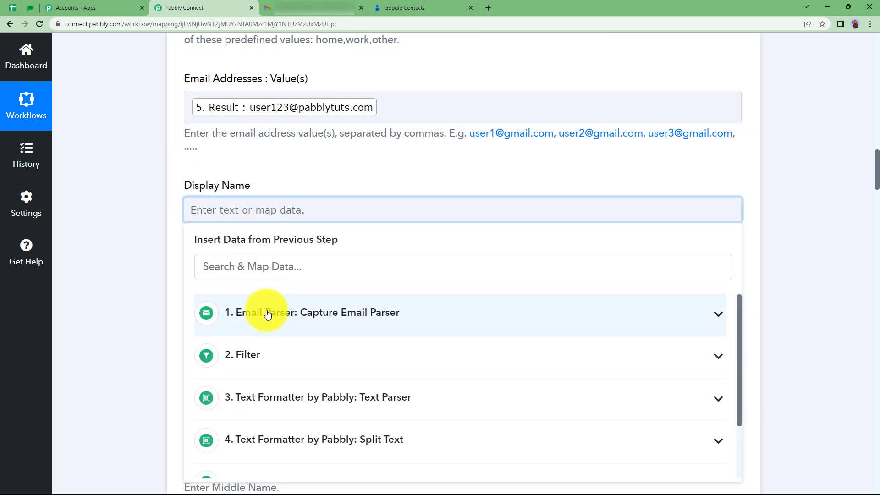
click(264, 266)
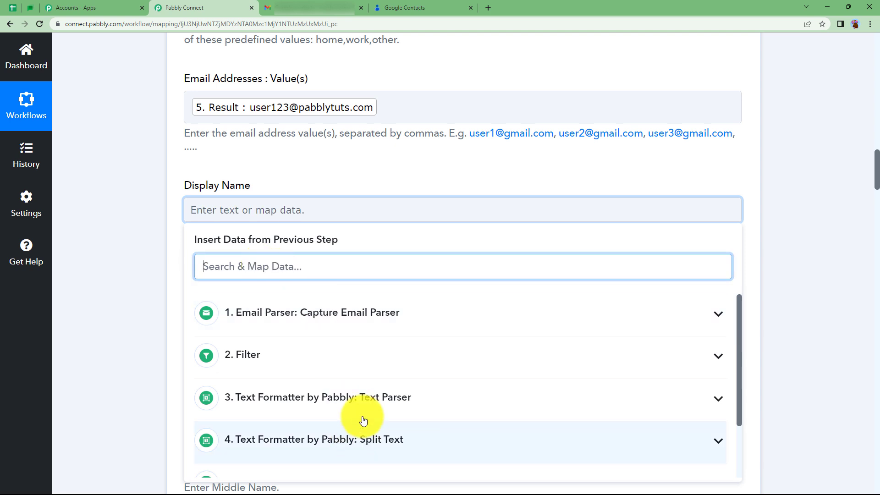
click(334, 397)
scroll(208, 401, down, 3)
click(265, 329)
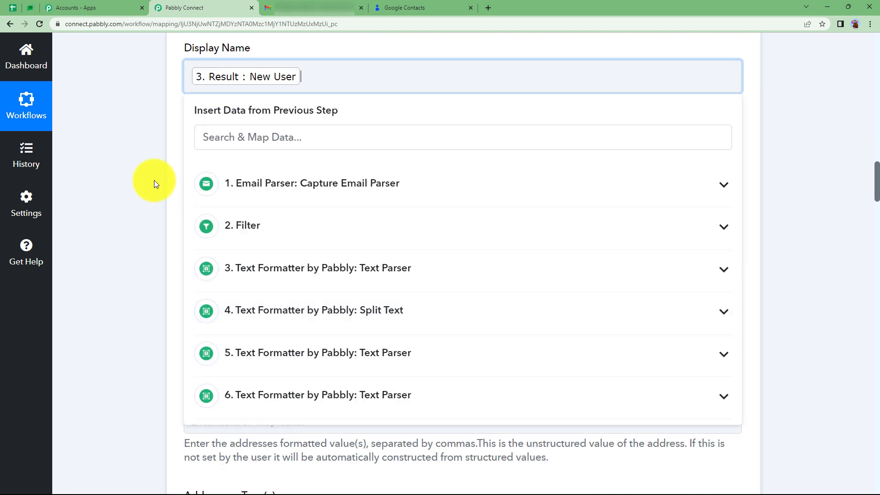
click(154, 181)
Map Result 1 of Split Text step 4 to the contact's Family Name field
click(239, 174)
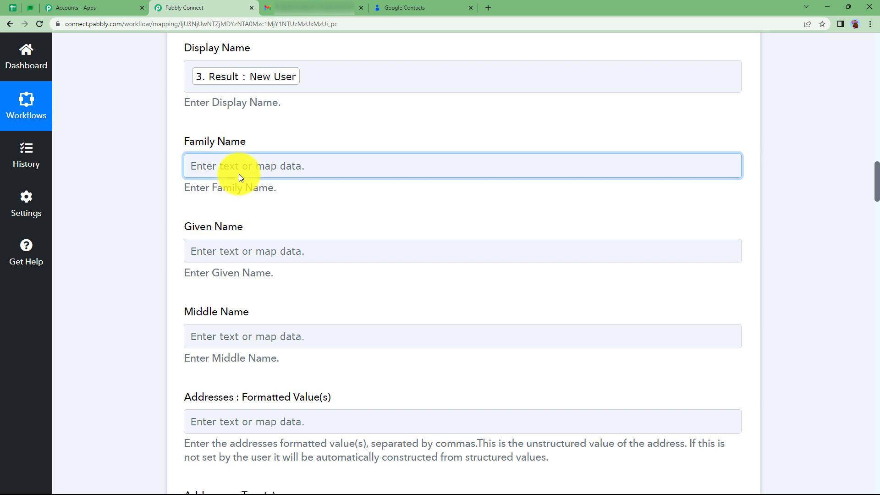
click(319, 400)
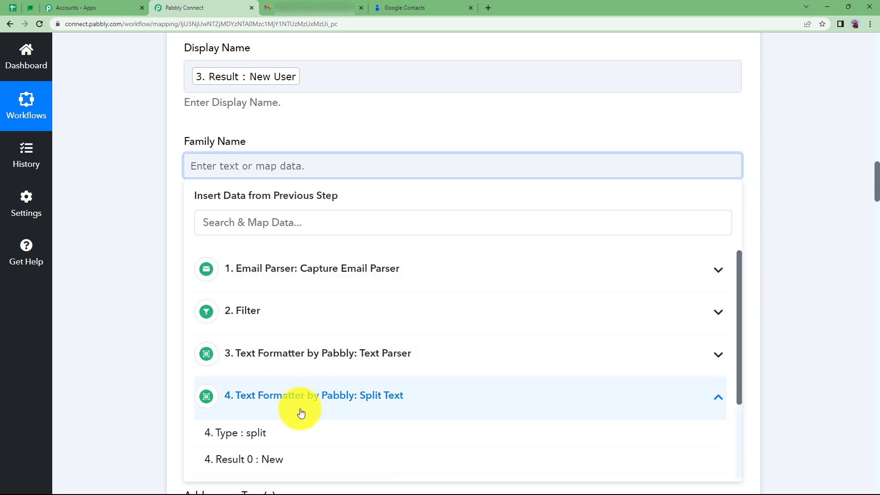
scroll(275, 416, down, 2)
click(248, 378)
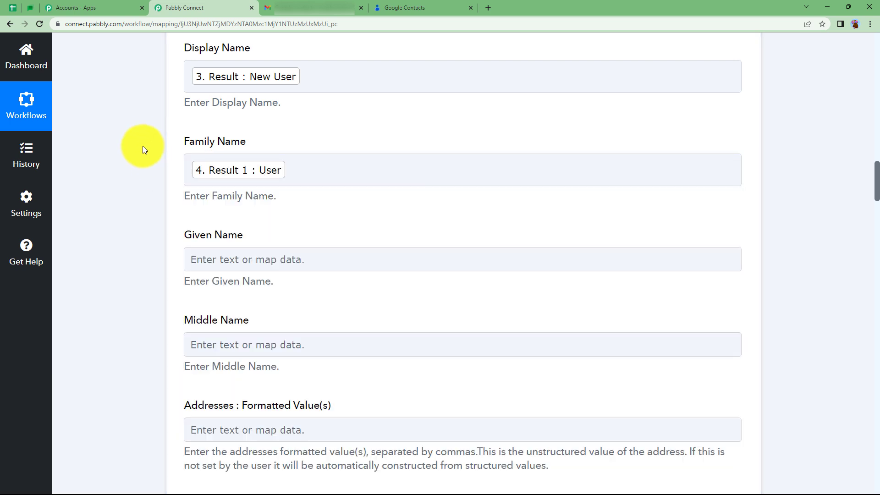
Map Result 0 of Split Text step 4 to the contact's Given Name field
click(224, 260)
scroll(328, 316, down, 3)
click(329, 316)
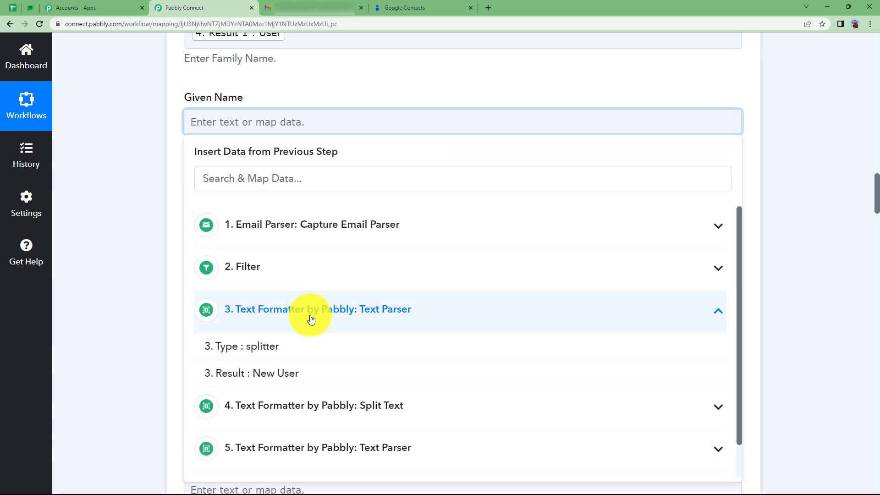
click(310, 316)
click(319, 349)
click(285, 410)
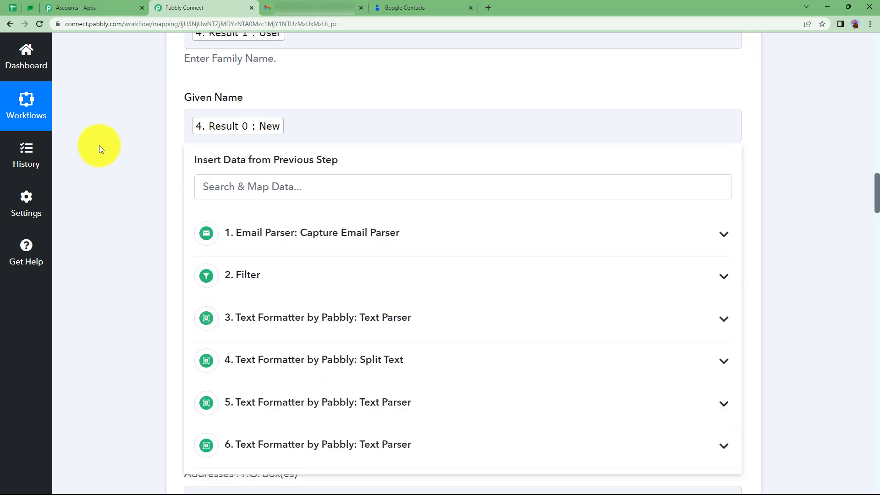
click(99, 145)
Enable mapping for the Gender field and clear its value so it is left empty
scroll(202, 196, down, 3)
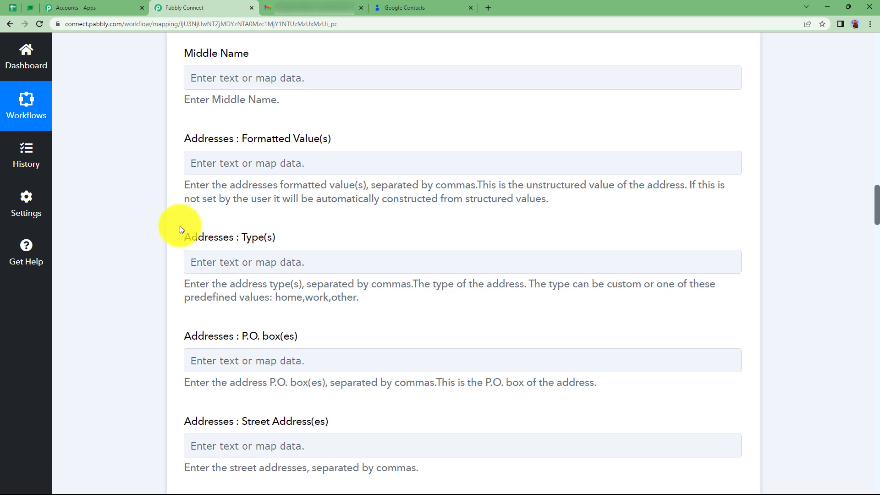
scroll(179, 225, down, 15)
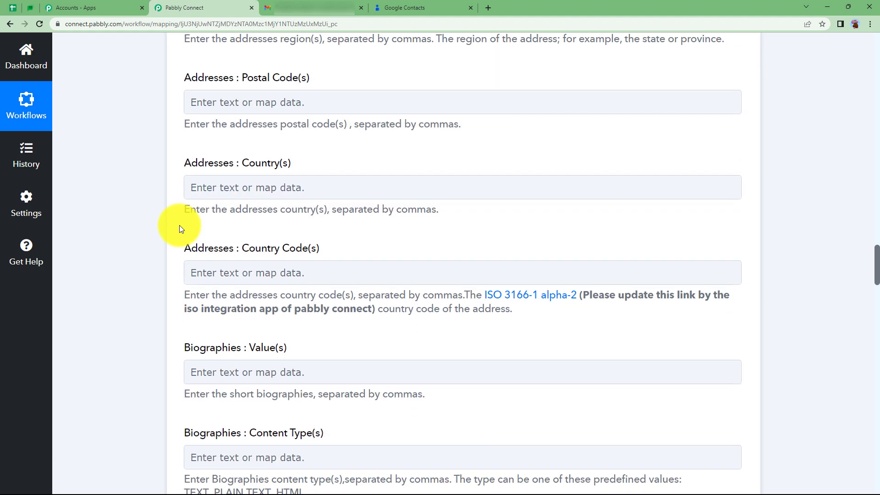
scroll(179, 225, down, 14)
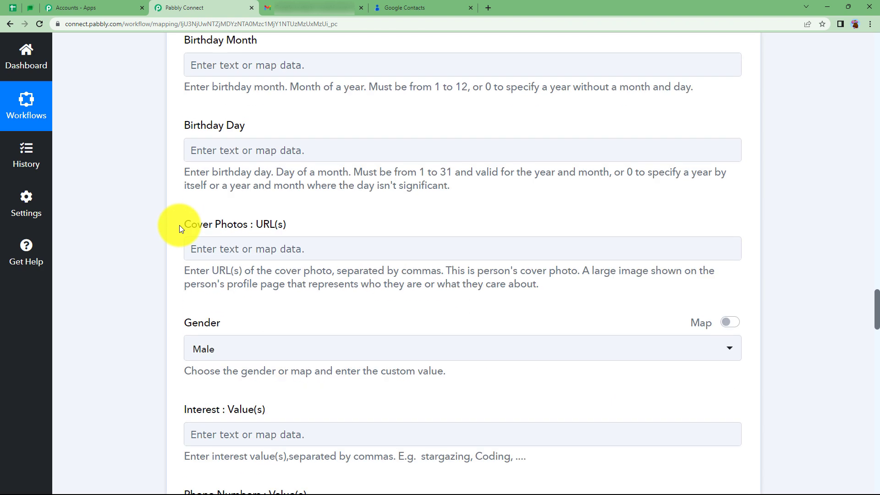
scroll(180, 225, down, 3)
click(730, 177)
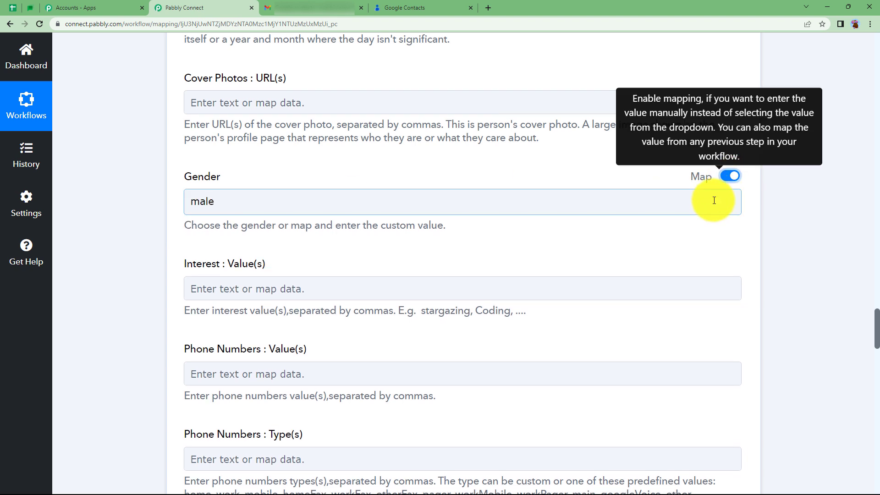
click(713, 201)
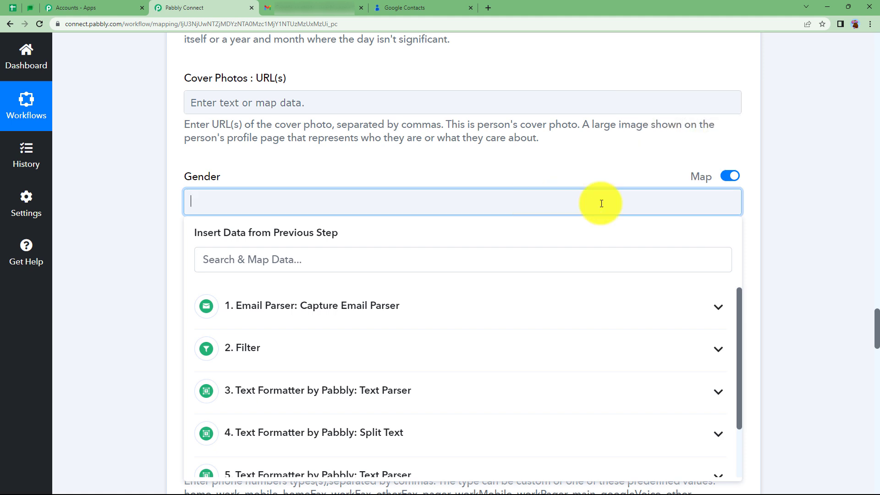
click(793, 216)
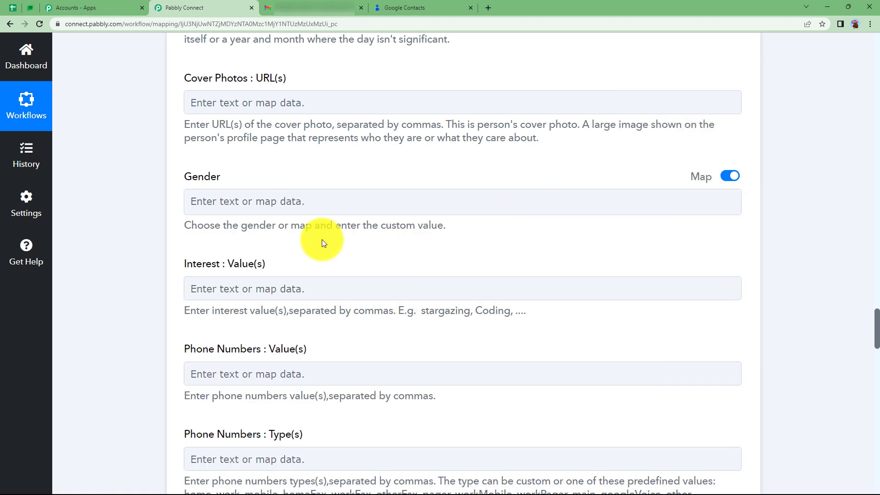
Map the Result of Text Parser step 6 to the Phone Numbers : Value(s) field
scroll(321, 239, down, 2)
scroll(271, 159, down, 3)
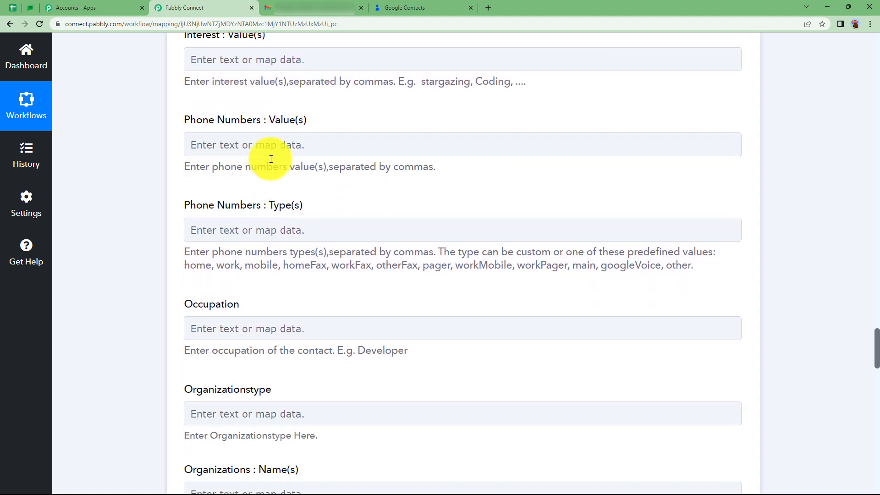
click(280, 146)
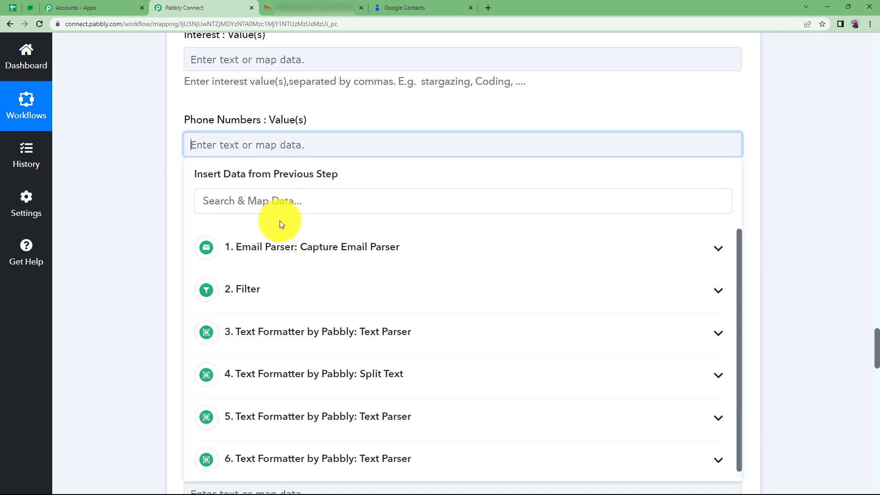
click(316, 459)
scroll(255, 338, down, 3)
click(338, 382)
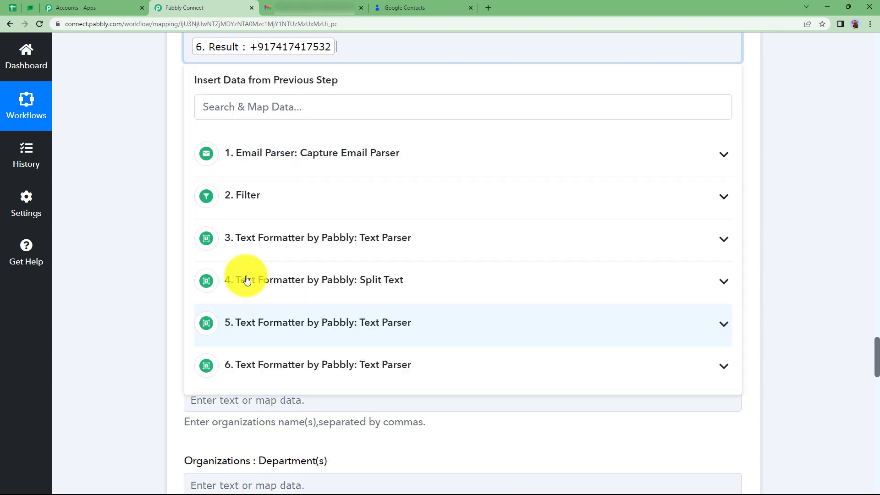
click(153, 165)
Review the mapped and remaining optional fields of the Create Contact step, from addresses and gender to user-defined values
scroll(153, 165, down, 5)
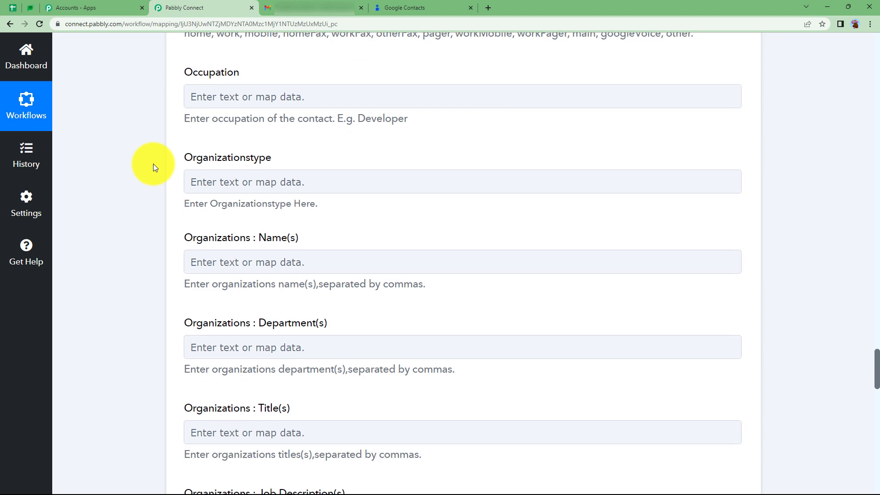
scroll(153, 166, down, 10)
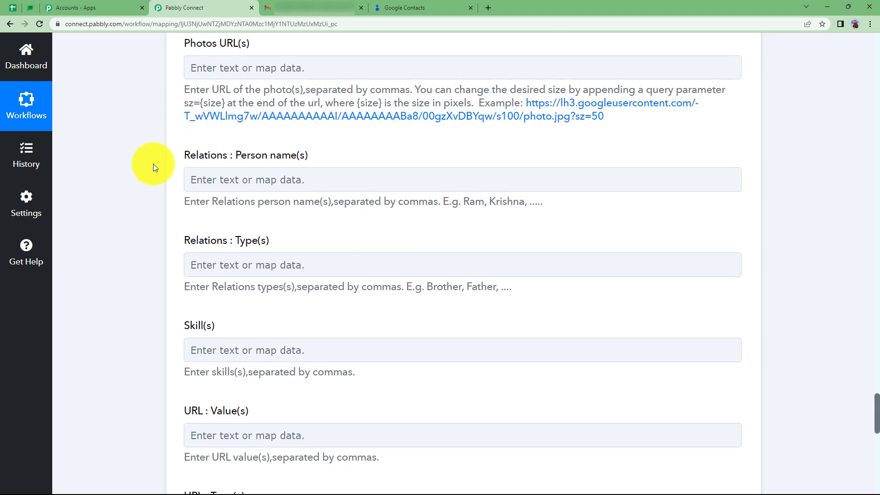
scroll(153, 166, down, 6)
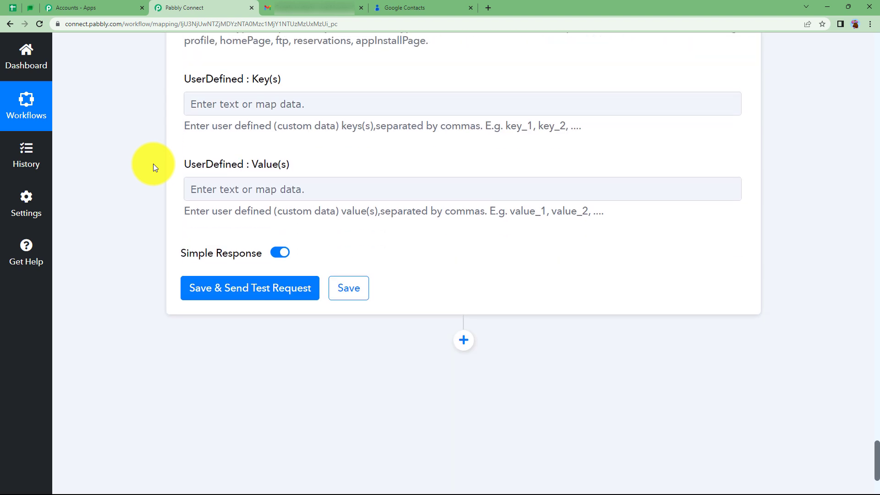
scroll(153, 166, up, 10)
scroll(154, 167, up, 15)
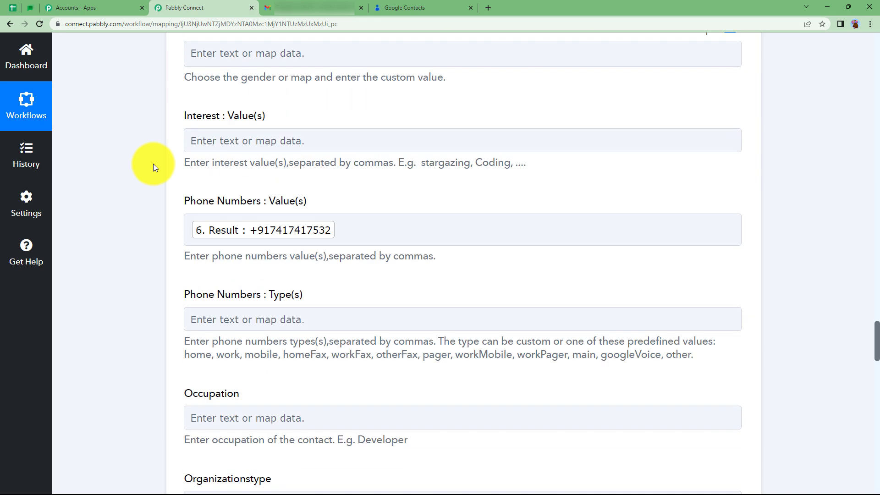
scroll(166, 189, up, 5)
scroll(200, 390, down, 3)
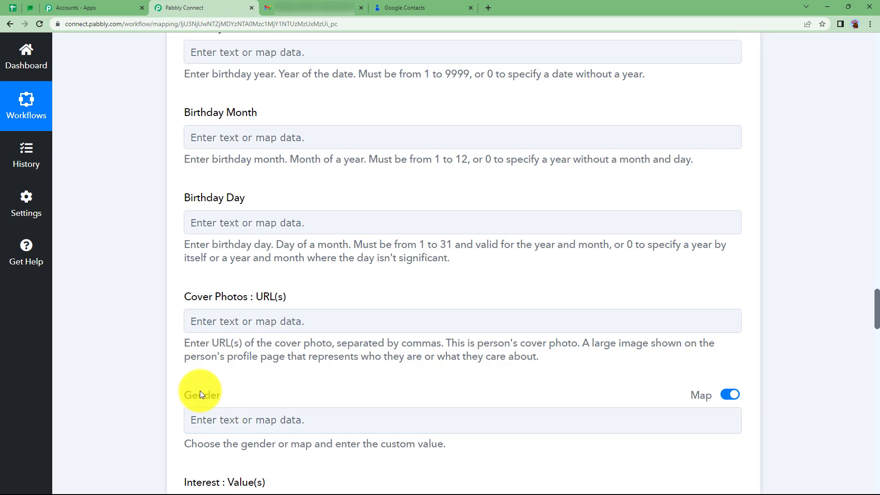
scroll(199, 376, up, 5)
scroll(200, 376, up, 15)
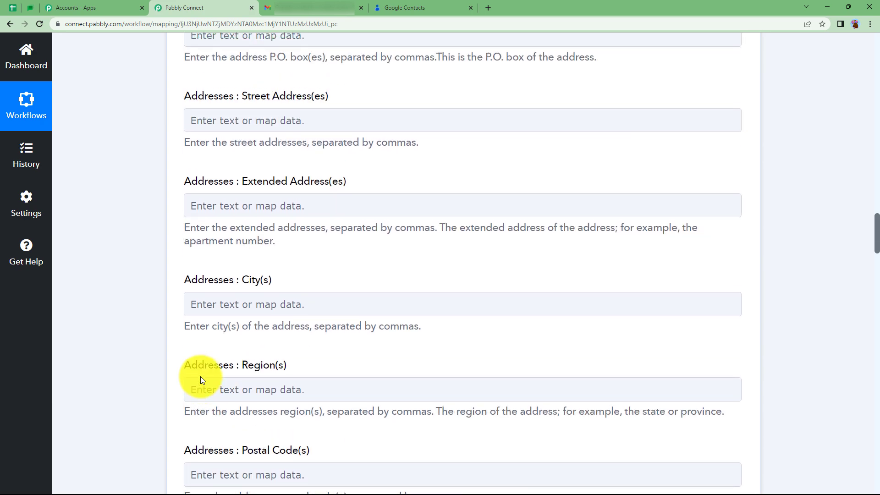
scroll(200, 376, up, 4)
Save the Google Contacts Create Contact step and send a test request
scroll(105, 381, down, 20)
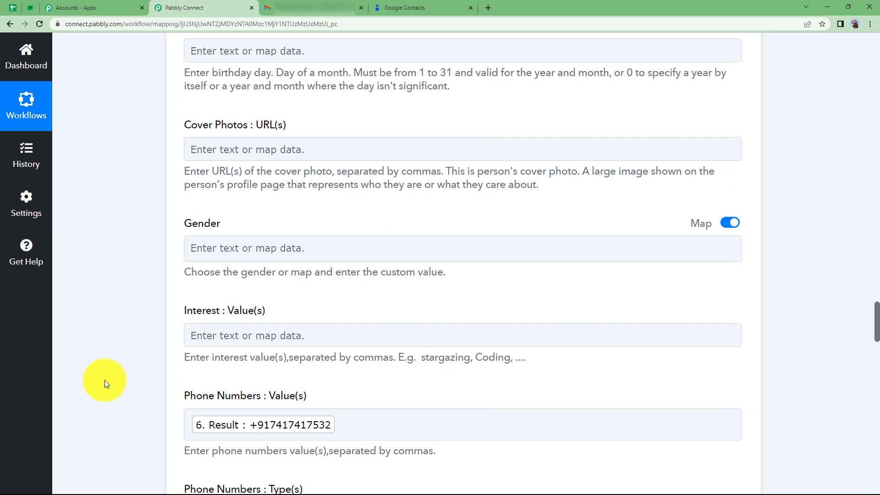
scroll(105, 381, down, 4)
middle_click(104, 380)
scroll(105, 380, down, 20)
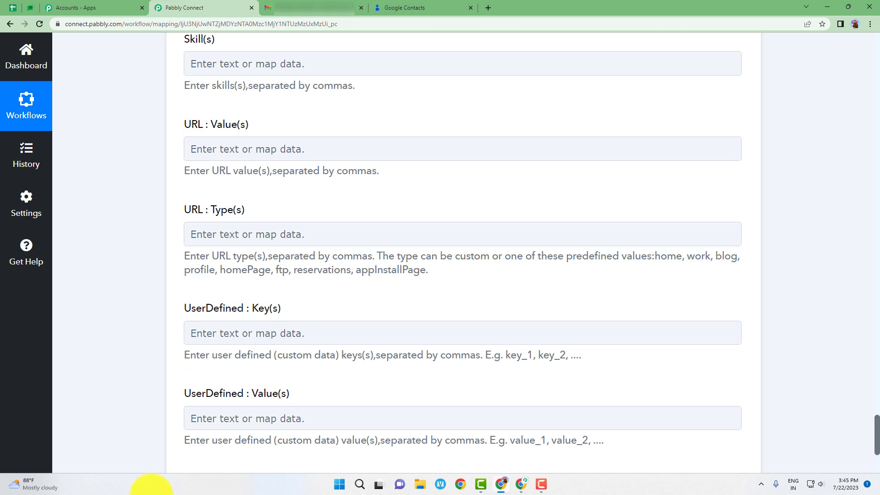
scroll(155, 313, up, 7)
scroll(146, 491, down, 7)
middle_click(146, 491)
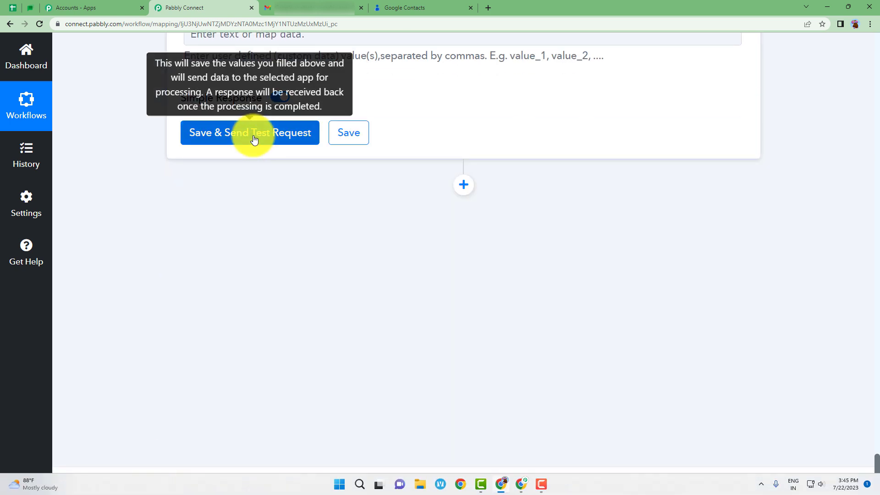
click(254, 140)
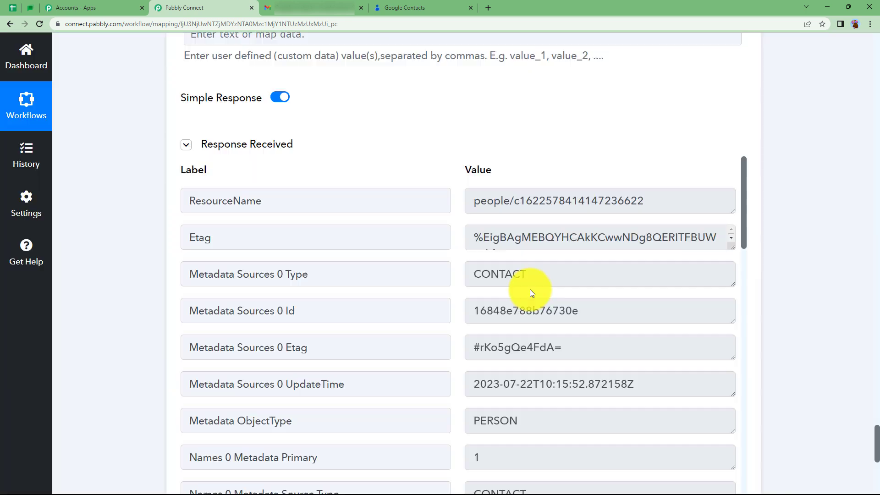
Examine the response received by the Google Contacts Create Contact step, then collapse the step
scroll(381, 312, down, 4)
scroll(381, 312, down, 16)
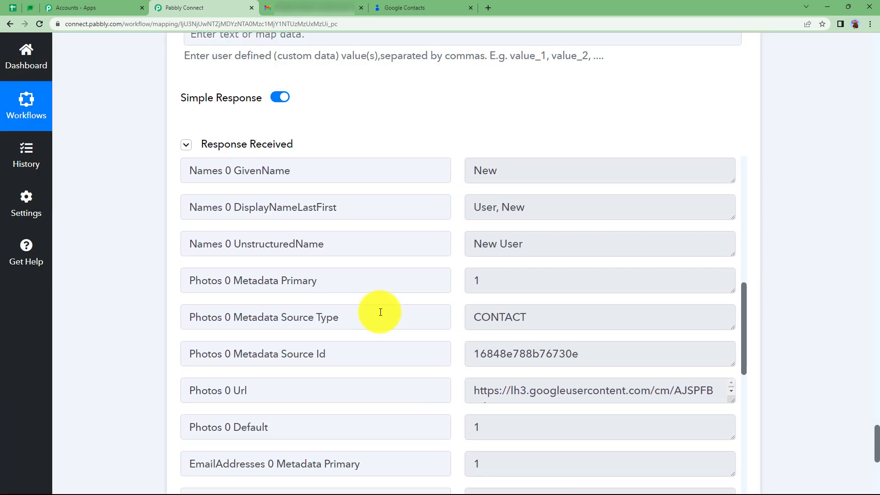
scroll(381, 311, up, 7)
scroll(380, 312, up, 13)
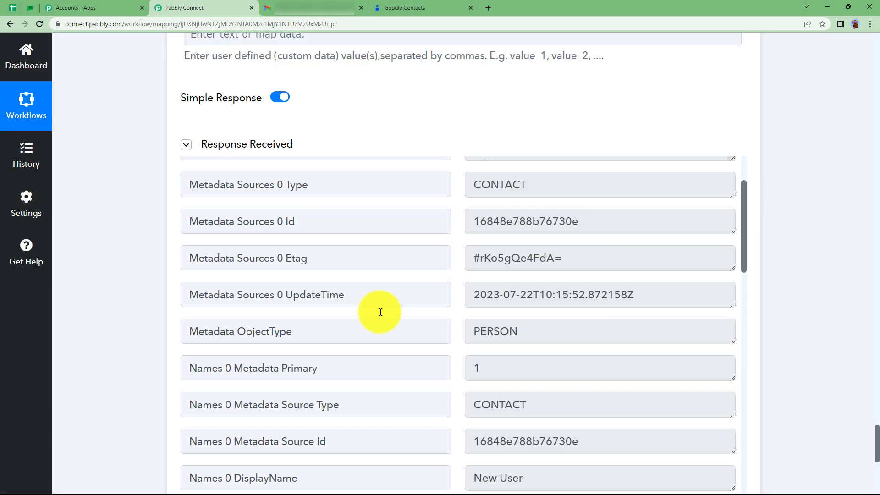
scroll(140, 289, up, 5)
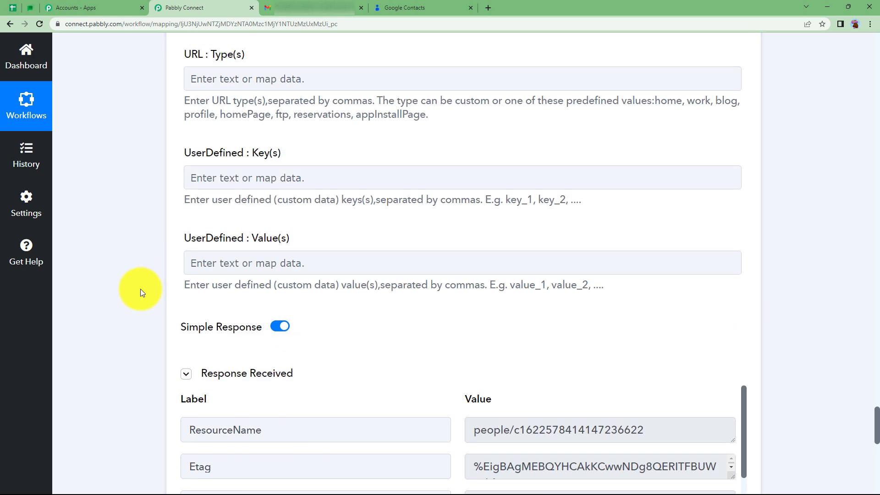
scroll(140, 289, up, 15)
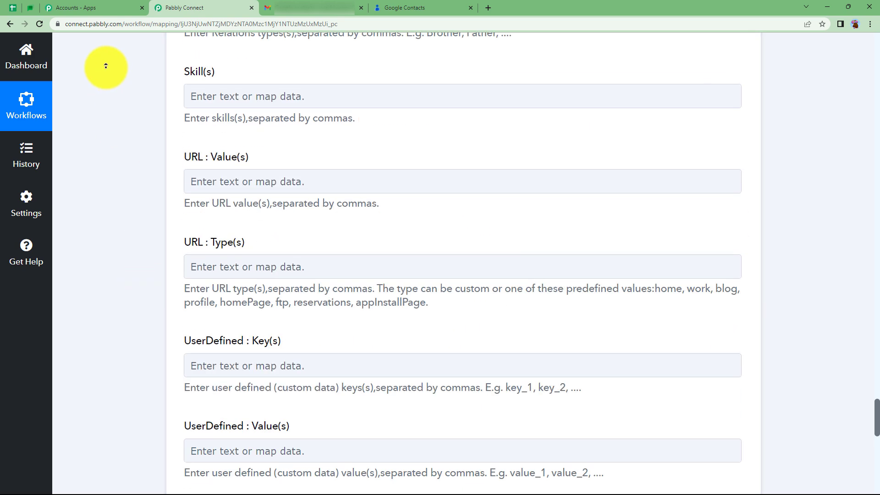
click(274, 416)
Switch to Google Contacts, reload the contact list and open the details of the newly created contact
click(436, 9)
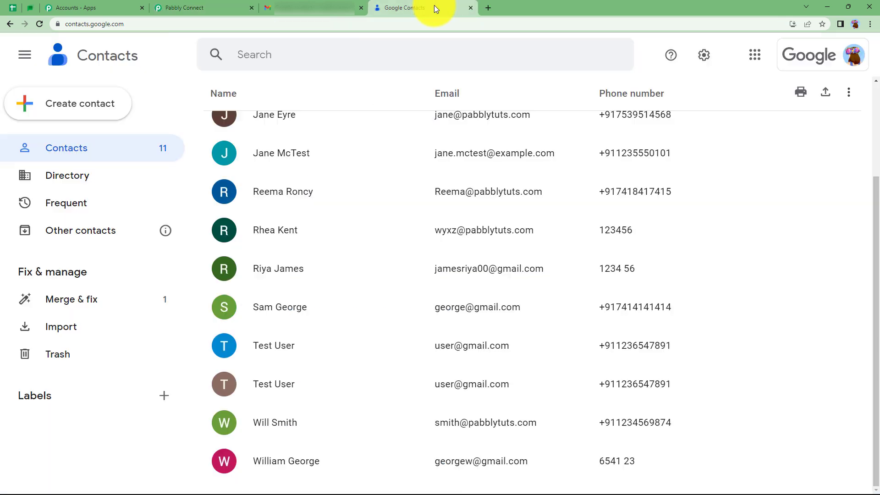
click(45, 24)
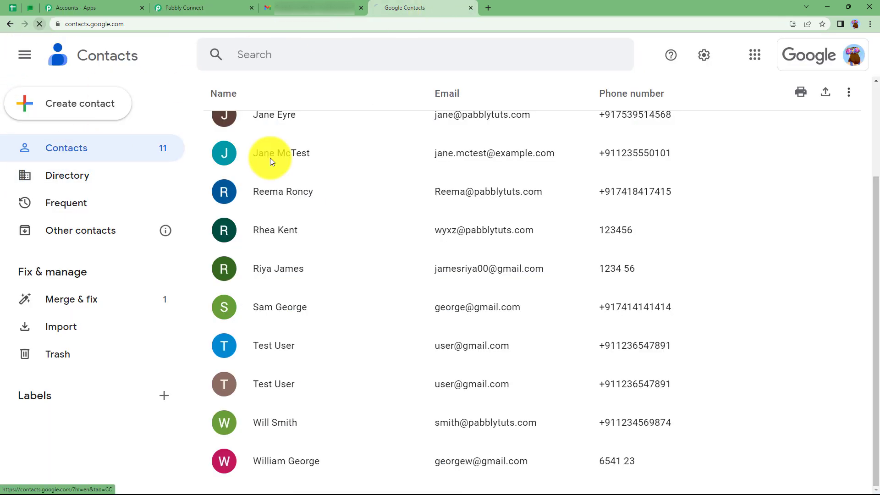
scroll(346, 269, down, 1)
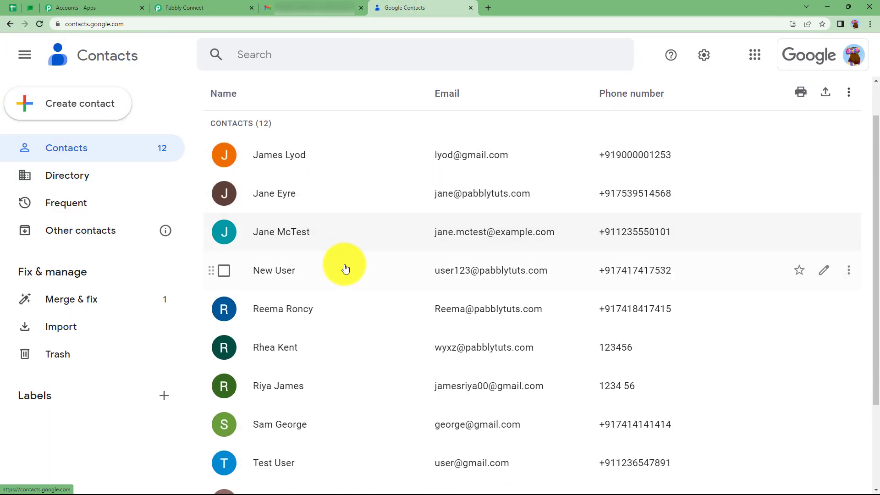
click(271, 276)
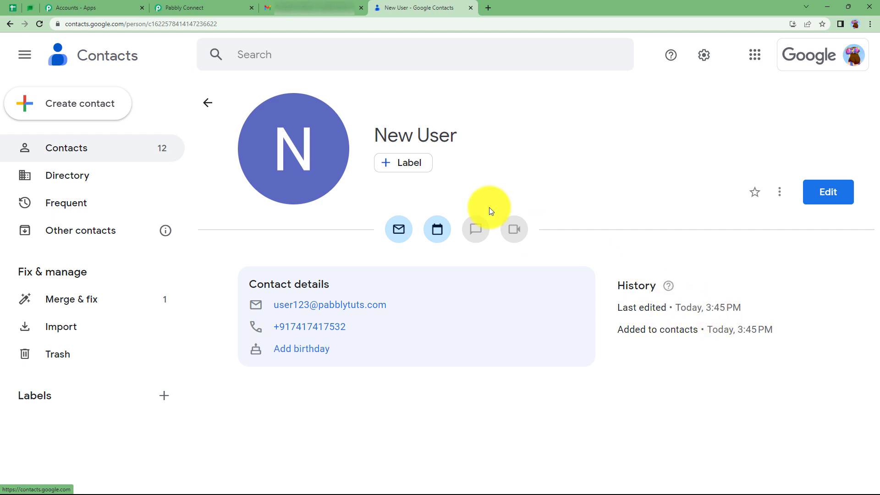
Return to Pabbly Connect and review the workflow's sequence from the Email Parser trigger to the Google Contacts Create Contact action
click(237, 4)
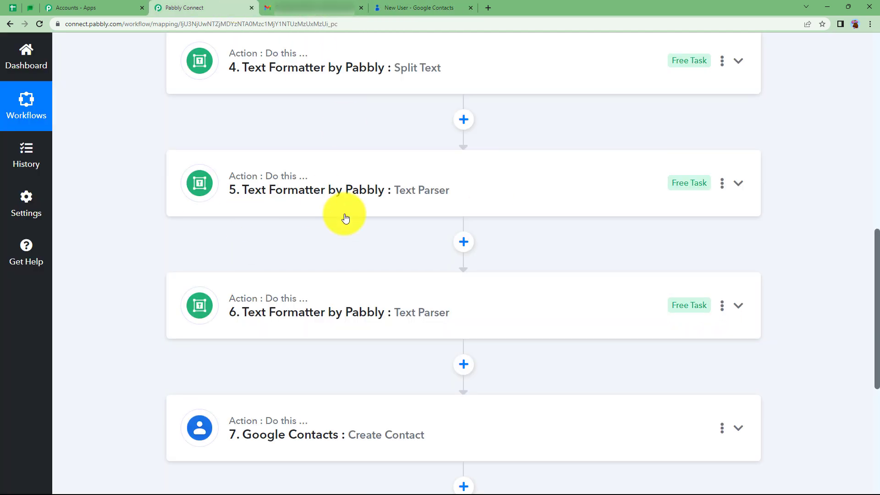
scroll(135, 299, up, 10)
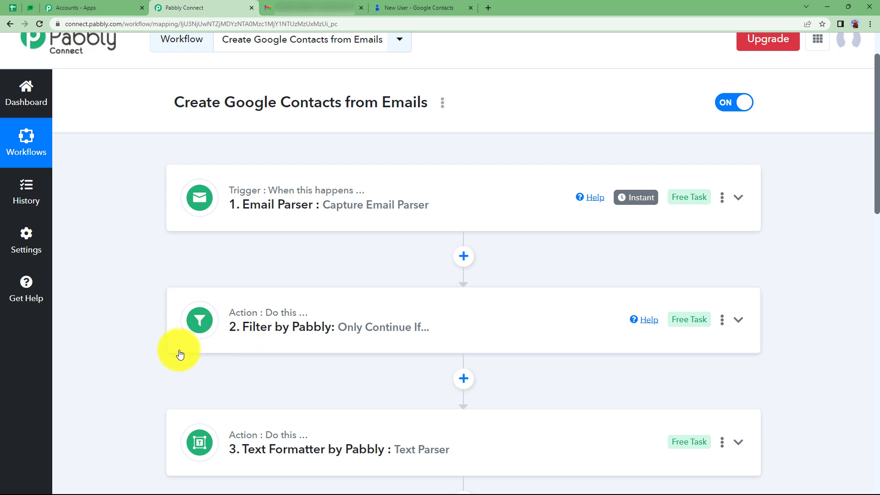
scroll(176, 352, down, 4)
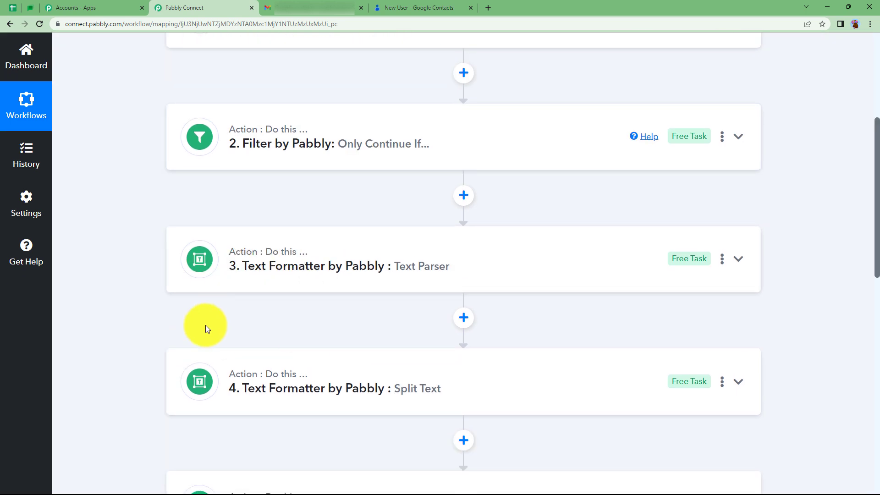
scroll(164, 331, down, 11)
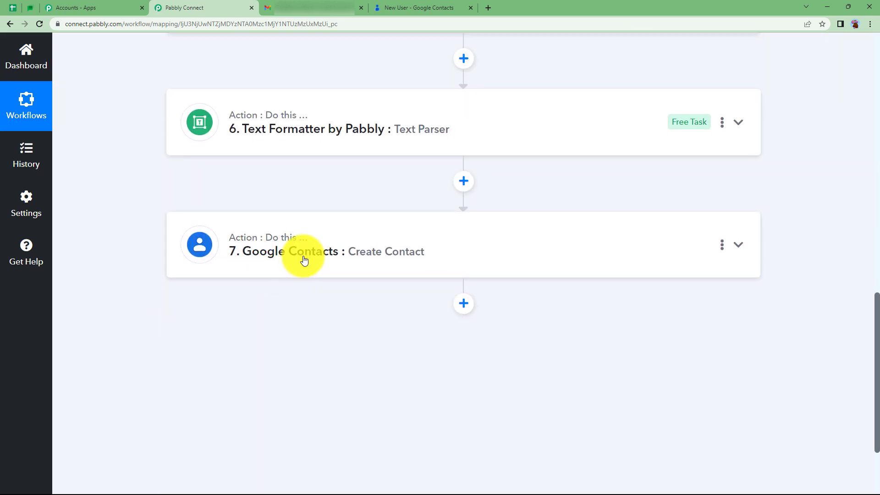
scroll(210, 305, up, 10)
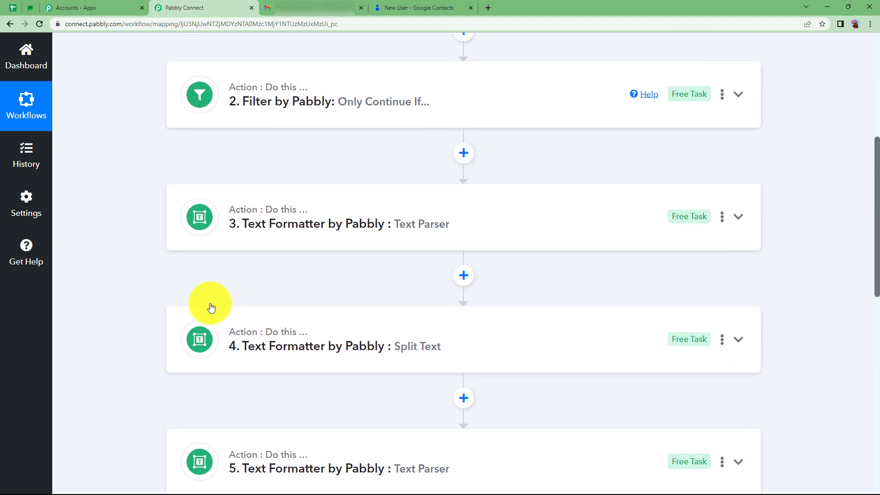
scroll(211, 307, up, 5)
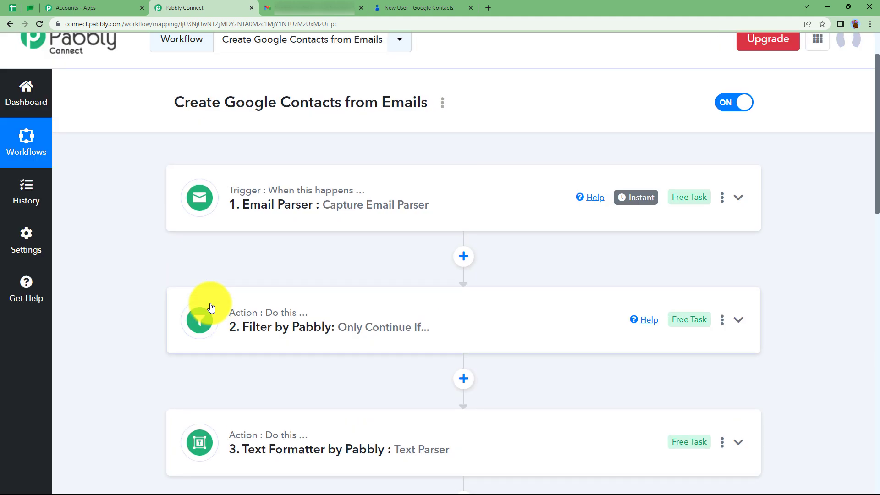